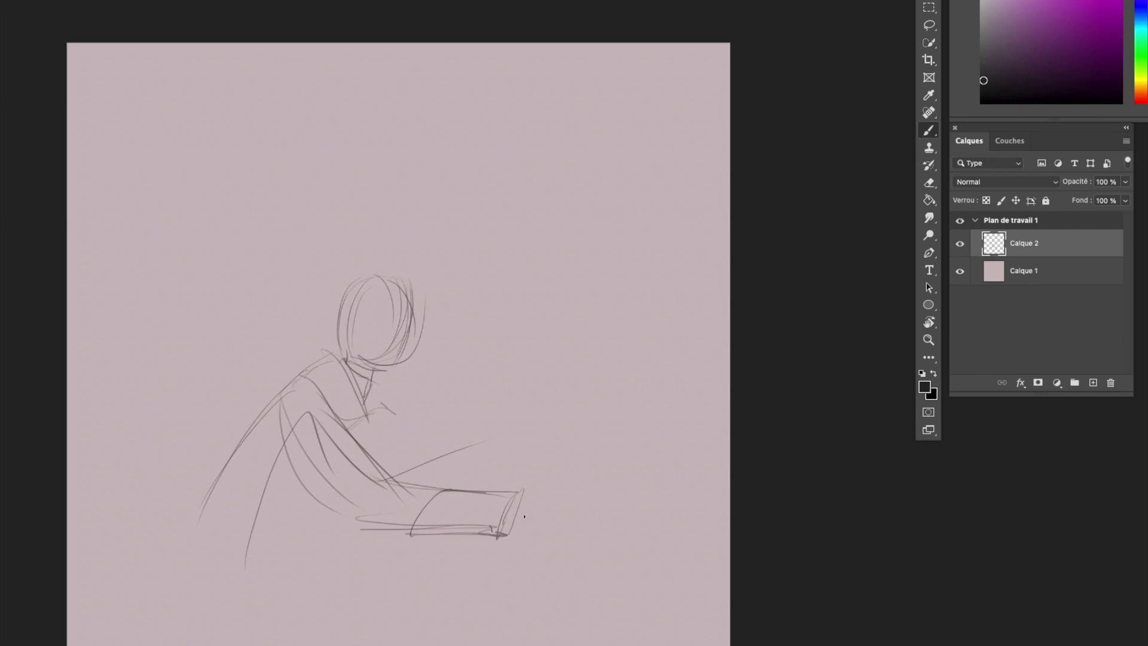
# Rough in the lower robe of the crouching figure and reposition the head so it leans forward over the collar.
pyautogui.moveTo(297, 373); pyautogui.dragTo(429, 629)
pyautogui.moveTo(245, 615); pyautogui.dragTo(428, 625)
pyautogui.press('l')
pyautogui.moveTo(343, 356); pyautogui.dragTo(346, 359)
pyautogui.hotkey('ctrl', 't')
pyautogui.moveTo(446, 346); pyautogui.dragTo(458, 328)
pyautogui.press('Return')
pyautogui.hotkey('ctrl', 'd')
# Sketch the ear, jaw and facial profile inside the head's construction ovals.
pyautogui.press('b')
pyautogui.moveTo(382, 301); pyautogui.dragTo(433, 298)
pyautogui.moveTo(368, 326); pyautogui.dragTo(371, 340)
pyautogui.scroll(5, 370, 328)
pyautogui.moveTo(489, 333); pyautogui.dragTo(513, 267)
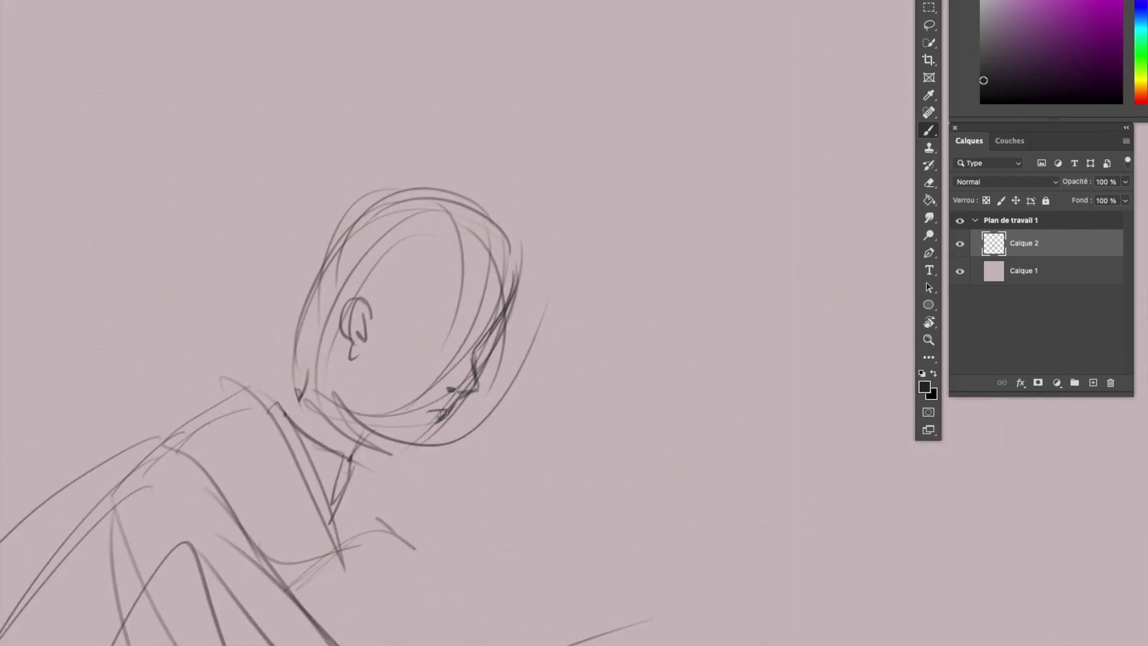
# Erase the excess construction lines around the face and lower head.
pyautogui.press('e')
pyautogui.rightClick(485, 327)
pyautogui.press('Escape')
pyautogui.moveTo(517, 257)
pyautogui.mouseDown()
pyautogui.moveTo(463, 419)
pyautogui.moveTo(359, 433)
pyautogui.mouseUp()
# Draw the hairline, front hair and a large bun at the back of the woman's head.
pyautogui.press('b')
pyautogui.moveTo(393, 310); pyautogui.dragTo(503, 297)
pyautogui.moveTo(513, 312)
pyautogui.mouseDown()
pyautogui.moveTo(421, 307)
pyautogui.moveTo(515, 284)
pyautogui.mouseUp()
pyautogui.moveTo(463, 212); pyautogui.dragTo(511, 286)
pyautogui.moveTo(442, 179); pyautogui.dragTo(287, 158)
pyautogui.moveTo(311, 155)
pyautogui.mouseDown()
pyautogui.moveTo(340, 276)
pyautogui.moveTo(315, 304)
pyautogui.moveTo(296, 383)
pyautogui.mouseUp()
# Clean up stray face lines, then rotate the head and move it up, clear of the body.
pyautogui.press('e')
pyautogui.moveTo(446, 326); pyautogui.dragTo(431, 373)
pyautogui.press('b')
pyautogui.hotkey('ctrl', '-')
pyautogui.hotkey('ctrl', 't')
pyautogui.moveTo(335, 460); pyautogui.dragTo(485, 264)
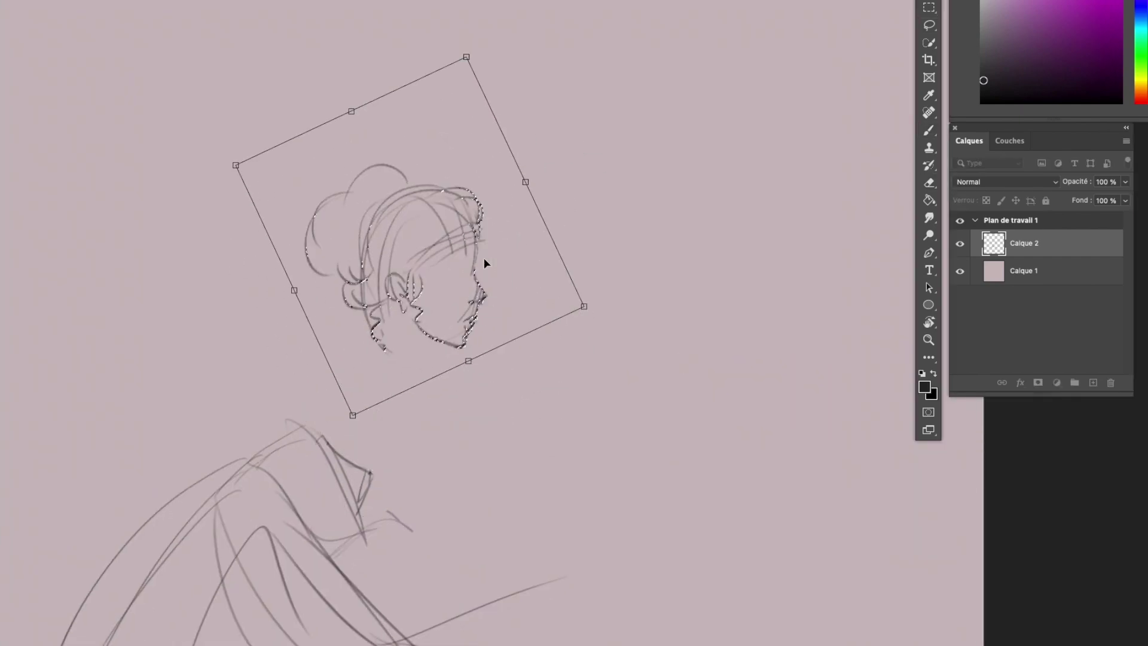
pyautogui.press('Return')
# Redraw the forehead, nose and mouth line along the front of the woman's face.
pyautogui.hotkey('ctrl', '+')
pyautogui.hotkey('ctrl', '+')
pyautogui.press('b')
pyautogui.moveTo(506, 179); pyautogui.dragTo(490, 313)
pyautogui.moveTo(508, 215); pyautogui.dragTo(491, 355)
pyautogui.moveTo(490, 326)
pyautogui.mouseDown()
pyautogui.moveTo(530, 387)
pyautogui.moveTo(487, 413)
pyautogui.moveTo(469, 442)
pyautogui.mouseUp()
# Erase the excess profile lines and redraw the nose from the brow down to its tip.
pyautogui.press('e')
pyautogui.rightClick(467, 365)
pyautogui.press('Return')
pyautogui.press('b')
pyautogui.press('e')
pyautogui.moveTo(523, 395)
pyautogui.mouseDown()
pyautogui.moveTo(499, 448)
pyautogui.moveTo(504, 406)
pyautogui.moveTo(487, 406)
pyautogui.mouseUp()
pyautogui.press('b')
pyautogui.moveTo(492, 329); pyautogui.dragTo(523, 400)
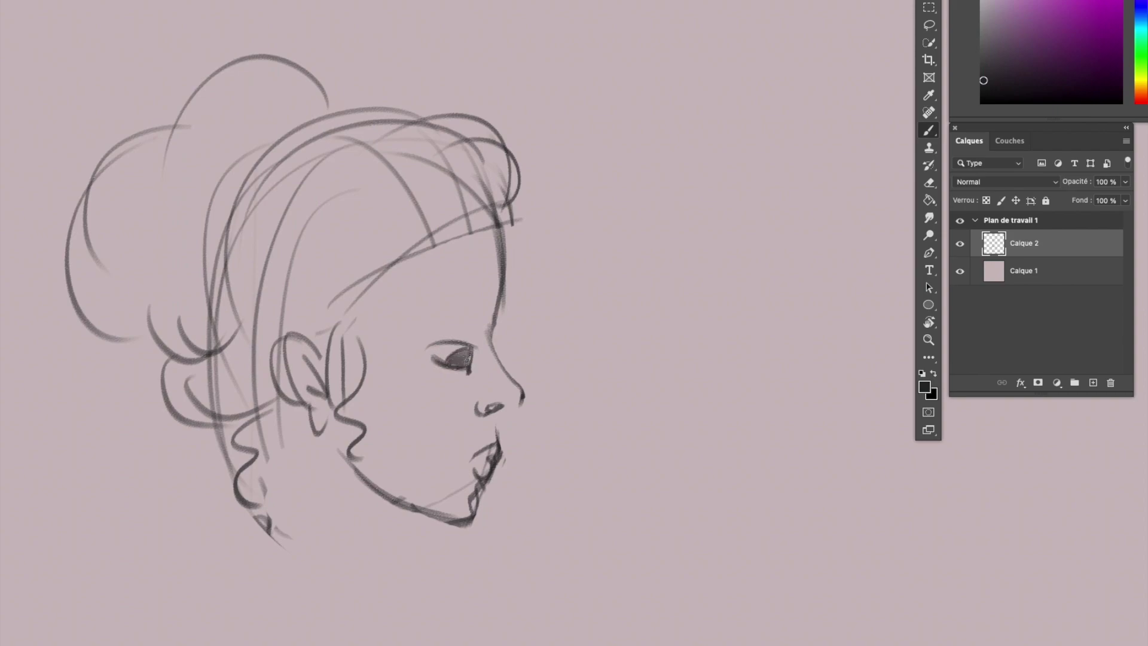
# Lasso the finished head and transform it back down onto the neck and shoulders.
pyautogui.hotkey('ctrl', '-')
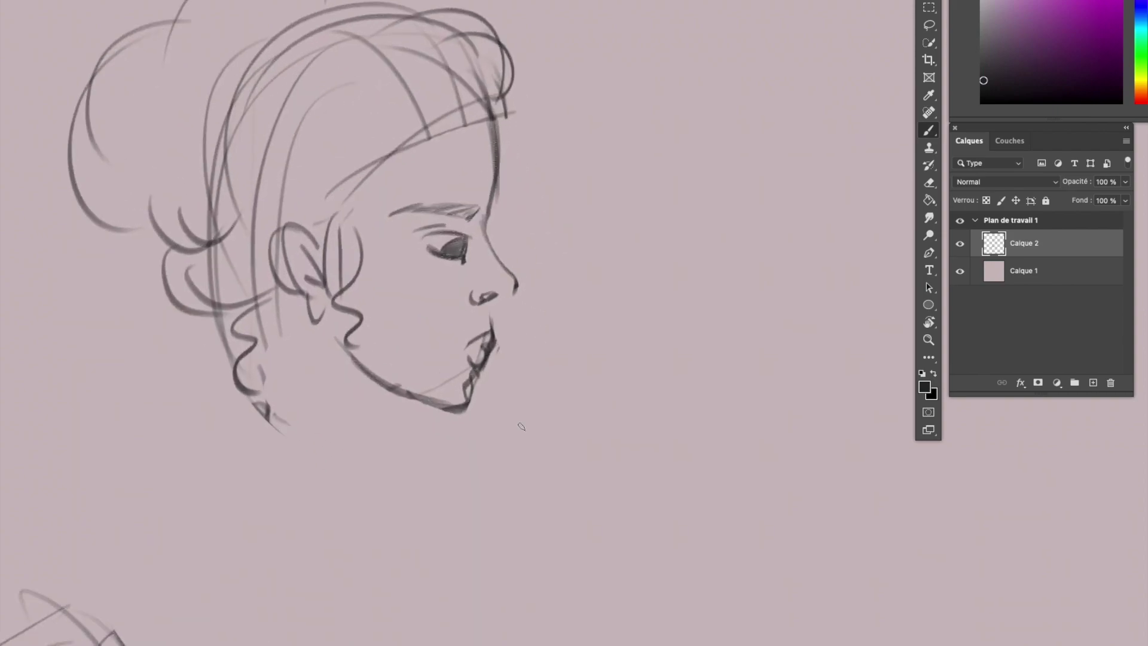
pyautogui.hotkey('ctrl', '-')
pyautogui.press('l')
pyautogui.moveTo(423, 463); pyautogui.dragTo(428, 467)
pyautogui.hotkey('ctrl', 't')
pyautogui.moveTo(639, 207)
pyautogui.mouseDown()
pyautogui.moveTo(627, 356)
pyautogui.moveTo(640, 457)
pyautogui.moveTo(657, 442)
pyautogui.mouseUp()
pyautogui.press('Return')
pyautogui.scroll(-3, 526, 308)
pyautogui.hotkey('ctrl', '+')
# Draw a wavy loose strand hanging in front of the face and erase stray marks along the jaw.
pyautogui.press('b')
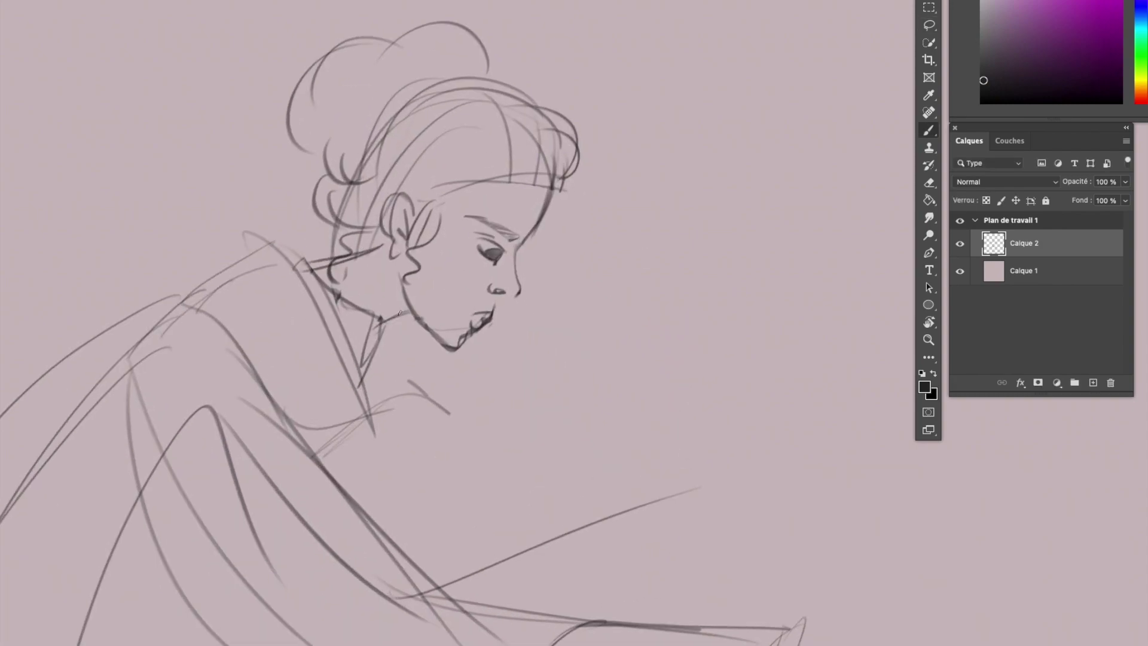
pyautogui.moveTo(566, 173); pyautogui.dragTo(547, 302)
pyautogui.press('e')
pyautogui.moveTo(422, 288); pyautogui.dragTo(429, 311)
pyautogui.press('b')
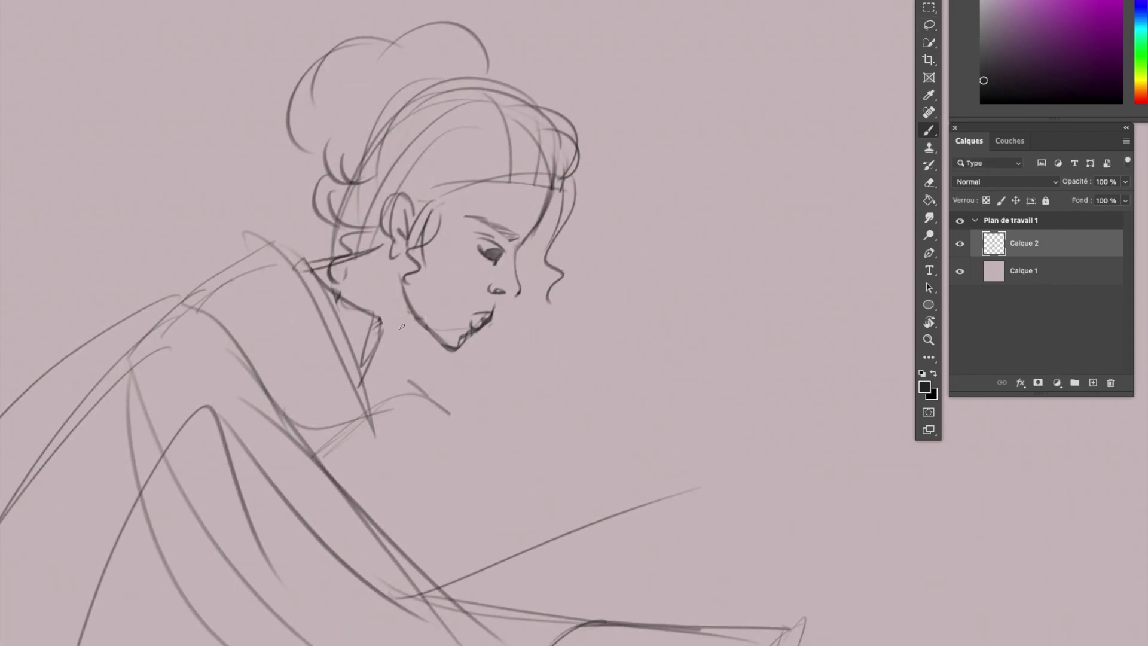
# Refine the neck and collar lines, erasing overlapping strokes at the neckline.
pyautogui.hotkey('ctrl', '-')
pyautogui.hotkey('ctrl', '-')
pyautogui.hotkey('ctrl', '+')
pyautogui.hotkey('ctrl', '+')
pyautogui.press('e')
pyautogui.press('b')
pyautogui.press('e')
pyautogui.moveTo(375, 441); pyautogui.dragTo(344, 428)
pyautogui.press('b')
# Sketch the robe's curved back, its hem on the ground, the sleeve folds and the start of the wrist.
pyautogui.hotkey('ctrl', '-')
pyautogui.hotkey('ctrl', '-')
pyautogui.moveTo(449, 357); pyautogui.dragTo(618, 377)
pyautogui.press('l')
pyautogui.moveTo(414, 367)
pyautogui.mouseDown()
pyautogui.moveTo(536, 395)
pyautogui.moveTo(479, 386)
pyautogui.mouseUp()
pyautogui.hotkey('ctrl', 'd')
pyautogui.press('b')
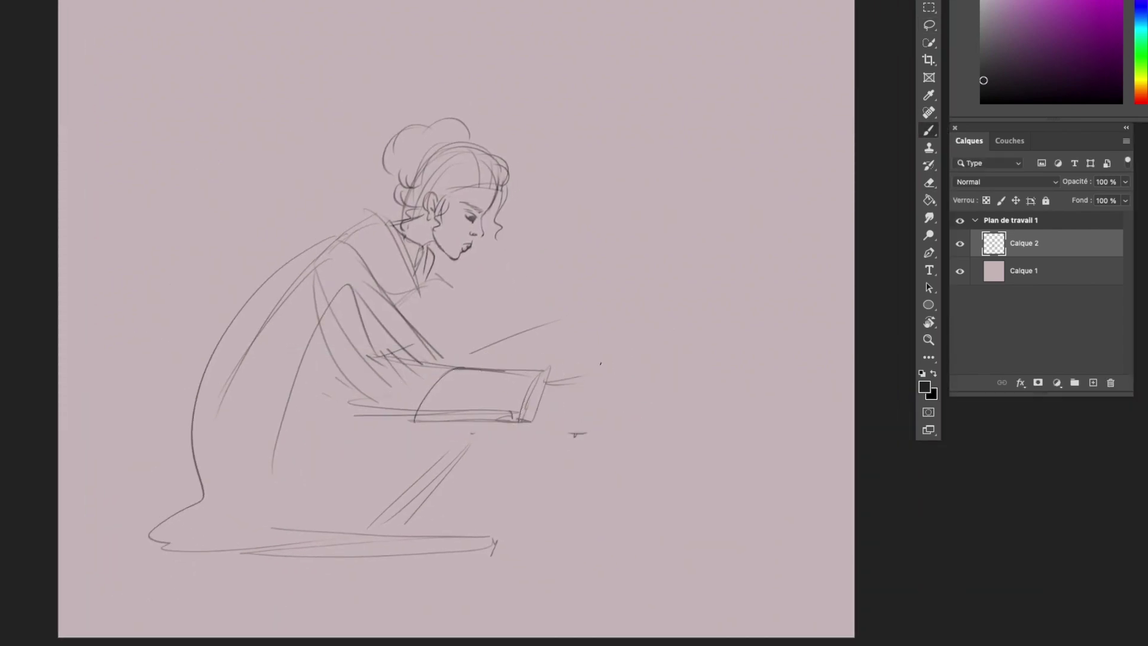
# Draw the open hand reaching out of the sleeve cuff and erase the stray lines around the arm.
pyautogui.press('e')
pyautogui.moveTo(625, 413)
pyautogui.mouseDown()
pyautogui.moveTo(549, 423)
pyautogui.moveTo(619, 419)
pyautogui.mouseUp()
pyautogui.press('b')
pyautogui.hotkey('ctrl', '+')
pyautogui.hotkey('ctrl', '+')
pyautogui.press('e')
pyautogui.rightClick(491, 296)
pyautogui.press('Escape')
pyautogui.hotkey('ctrl', '-')
pyautogui.hotkey('ctrl', '-')
pyautogui.press('l')
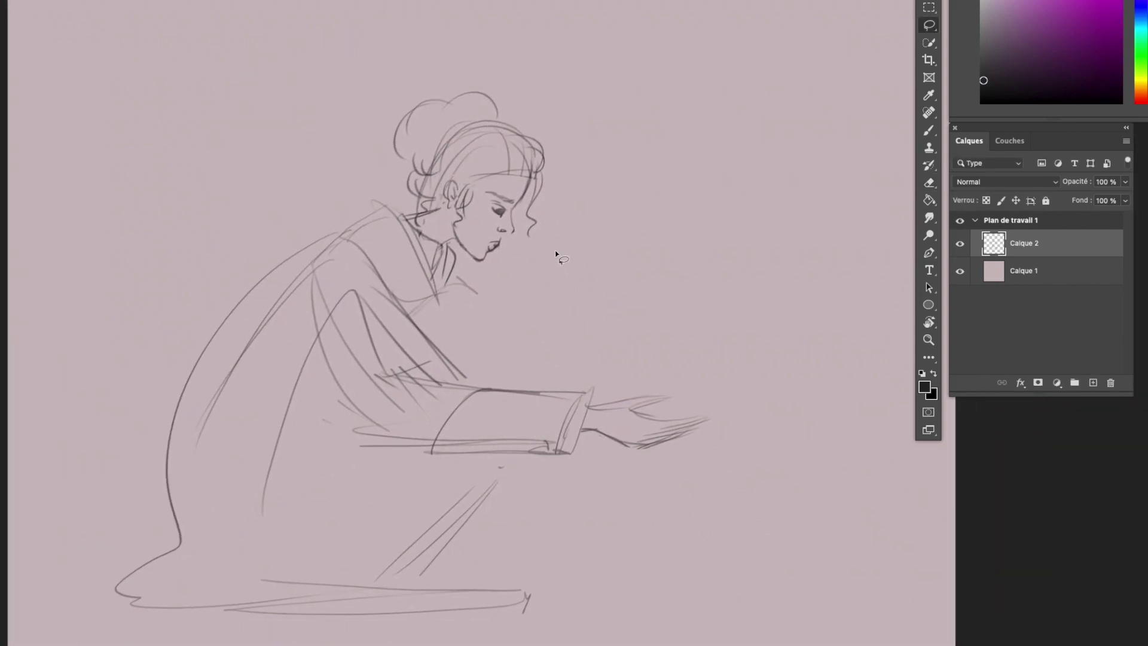
# Rework the nape and neck lines below the ear, erasing the strokes that overlap the collar.
pyautogui.hotkey('ctrl', '+')
pyautogui.press('b')
pyautogui.moveTo(410, 190)
pyautogui.mouseDown()
pyautogui.moveTo(433, 234)
pyautogui.moveTo(407, 206)
pyautogui.mouseUp()
pyautogui.press('e')
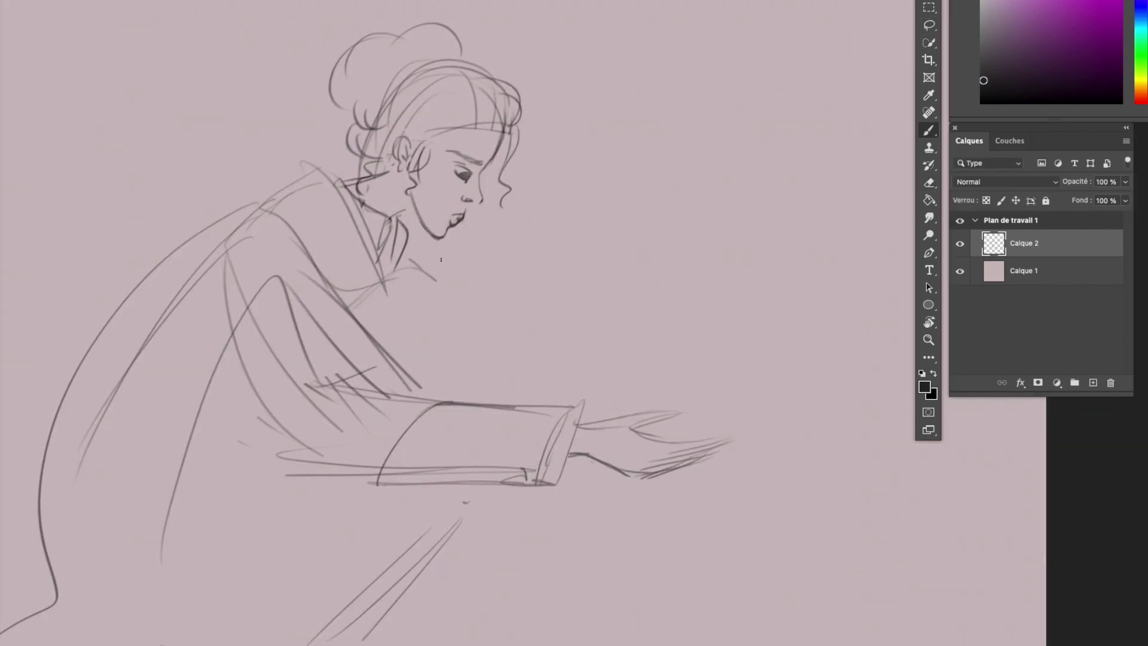
pyautogui.hotkey('ctrl', '+')
pyautogui.press('b')
pyautogui.press('e')
pyautogui.moveTo(402, 216)
pyautogui.mouseDown()
pyautogui.moveTo(374, 189)
pyautogui.moveTo(400, 218)
pyautogui.mouseUp()
pyautogui.press('b')
pyautogui.hotkey('ctrl', '0')
pyautogui.hotkey('ctrl', '+')
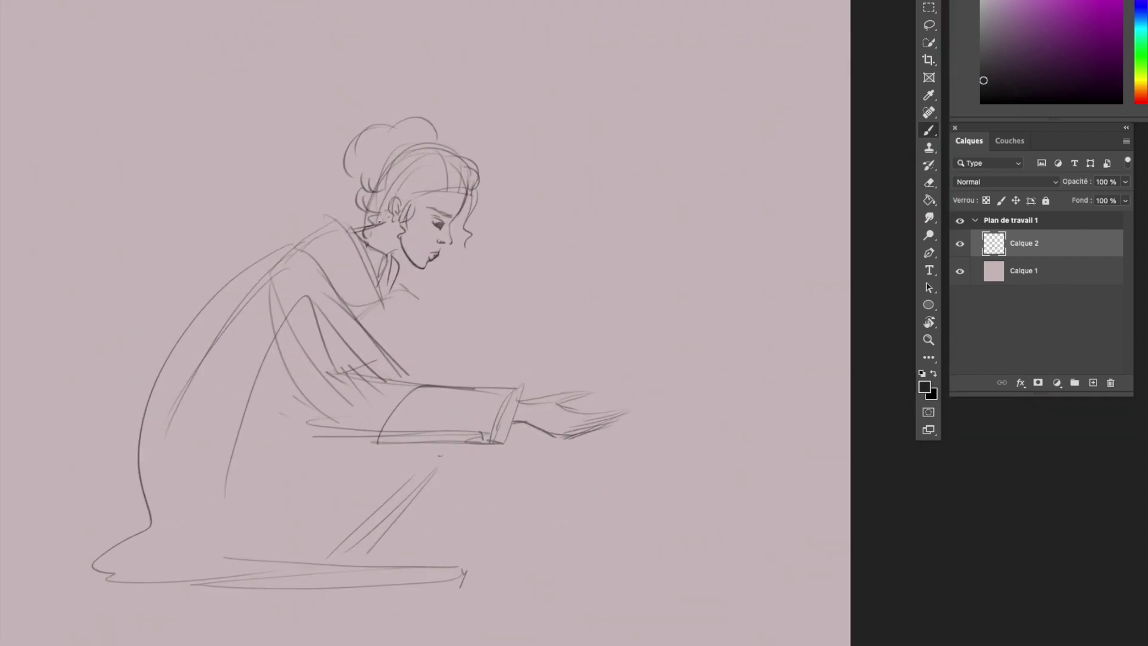
pyautogui.press('e')
pyautogui.press('b')
pyautogui.hotkey('ctrl', '-')
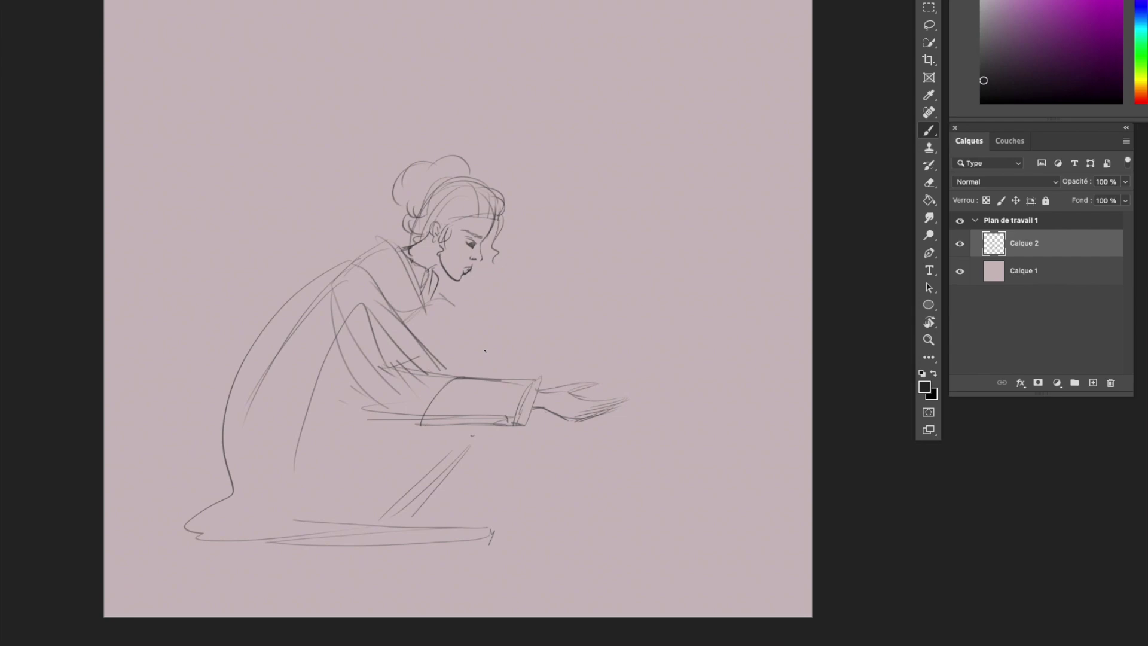
# Add an empty layer above the sketch and make the Calque 2 sketch layer active again.
pyautogui.hscroll(5, 485, 351)
pyautogui.click(1093, 383)
pyautogui.click(1053, 271)
pyautogui.press('Escape')
# Move the selected head away from the body and touch up its face and jaw lines.
pyautogui.hotkey('ctrl', '+')
pyautogui.moveTo(418, 149); pyautogui.dragTo(238, 107)
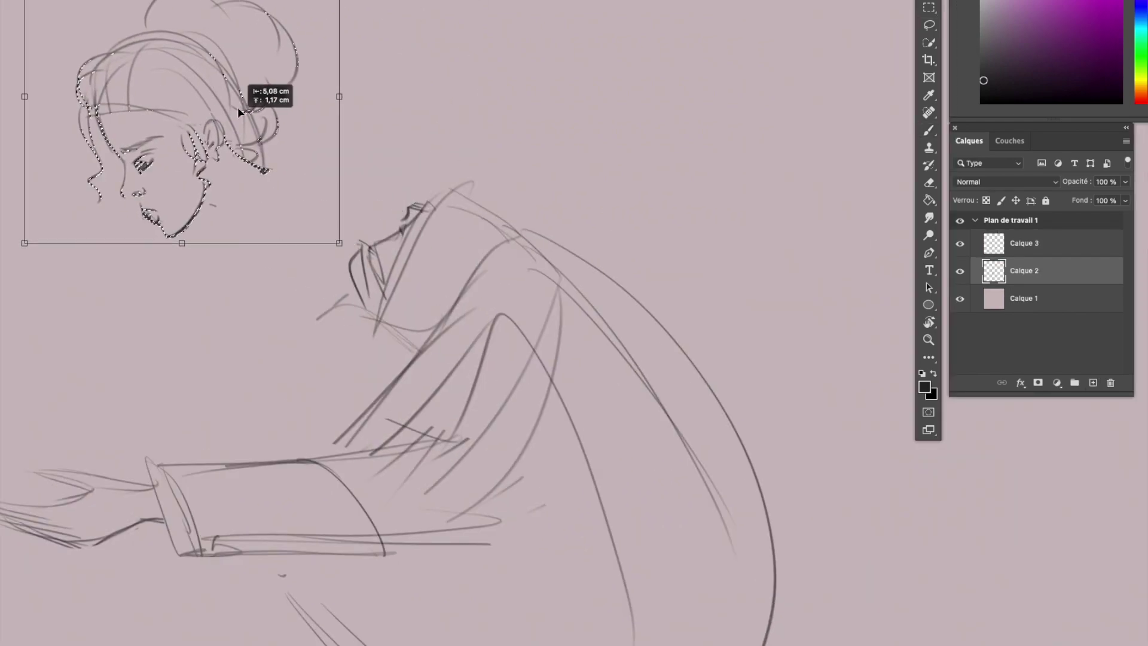
pyautogui.hotkey('ctrl', '+')
pyautogui.moveTo(173, 227); pyautogui.dragTo(210, 238)
pyautogui.moveTo(251, 283); pyautogui.dragTo(255, 286)
pyautogui.hotkey('ctrl', 'd')
pyautogui.press('e')
pyautogui.press('l')
pyautogui.press('b')
pyautogui.hotkey('ctrl', '-')
# Lasso the head, transform it back onto the neck and clear the selection.
pyautogui.press('l')
pyautogui.moveTo(550, 359)
pyautogui.mouseDown()
pyautogui.moveTo(320, 287)
pyautogui.moveTo(538, 353)
pyautogui.mouseUp()
pyautogui.hotkey('ctrl', 't')
pyautogui.moveTo(539, 269)
pyautogui.mouseDown()
pyautogui.moveTo(686, 262)
pyautogui.moveTo(648, 192)
pyautogui.mouseUp()
pyautogui.press('Return')
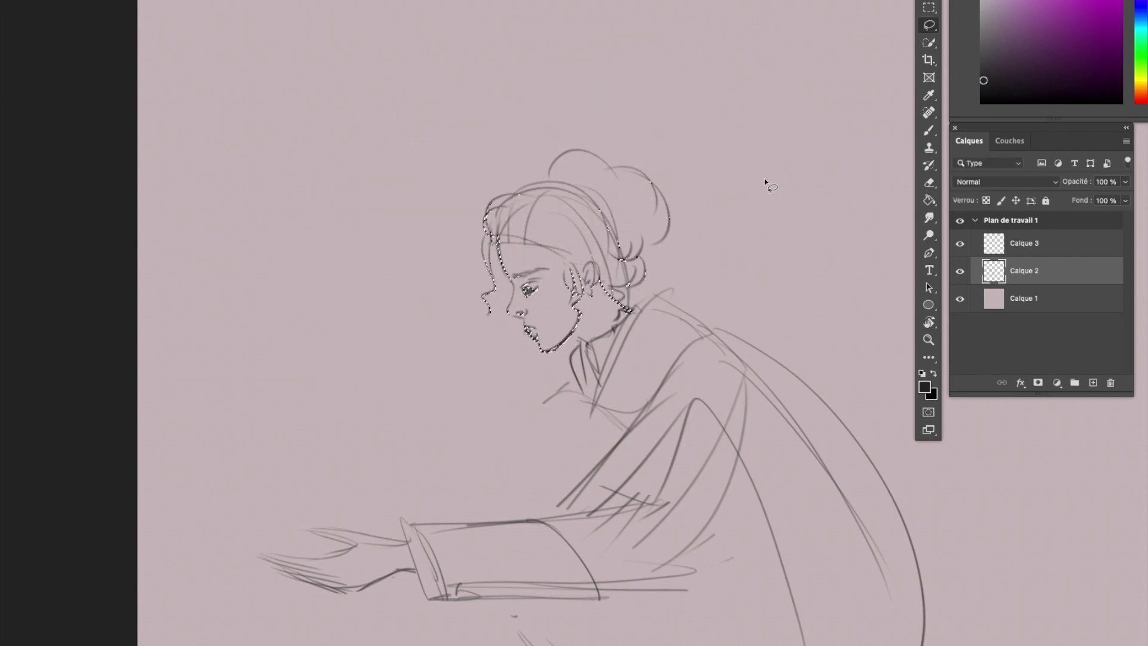
pyautogui.click(84, 154)
# On the Calque 3 layer, draw the raised fingers and fingertips of the outstretched hand.
pyautogui.hotkey('ctrl', '0')
pyautogui.hotkey('ctrl', '+')
pyautogui.hotkey('ctrl', '+')
pyautogui.click(1013, 243)
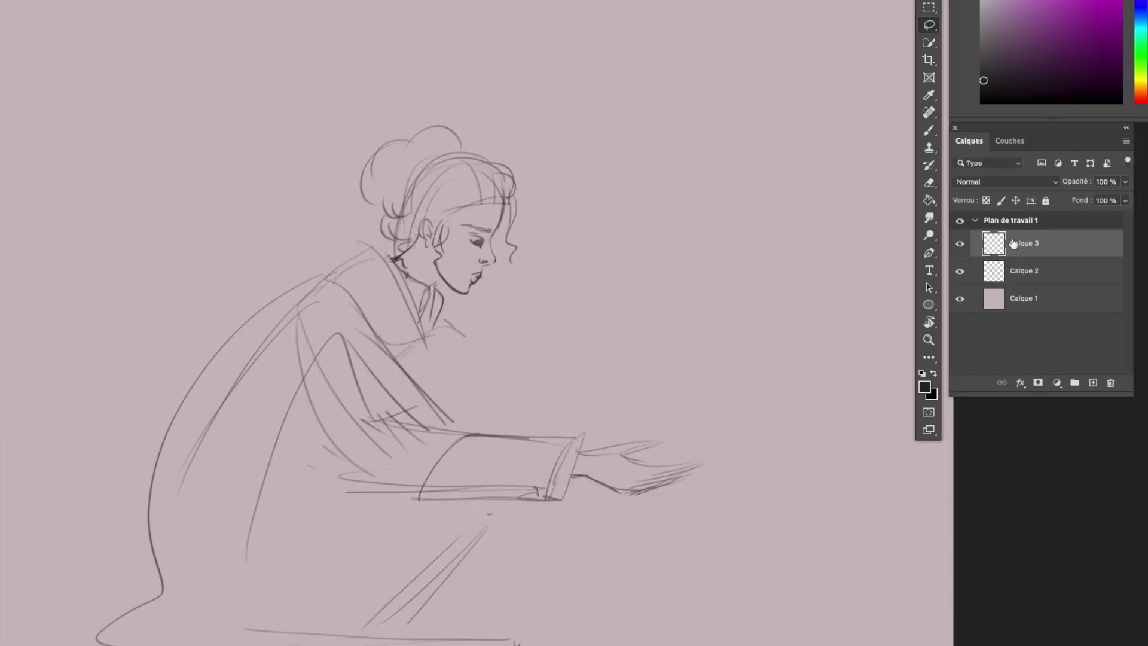
pyautogui.hscroll(3, 284, 396)
pyautogui.scroll(-1, 285, 396)
pyautogui.hotkey('ctrl', '+')
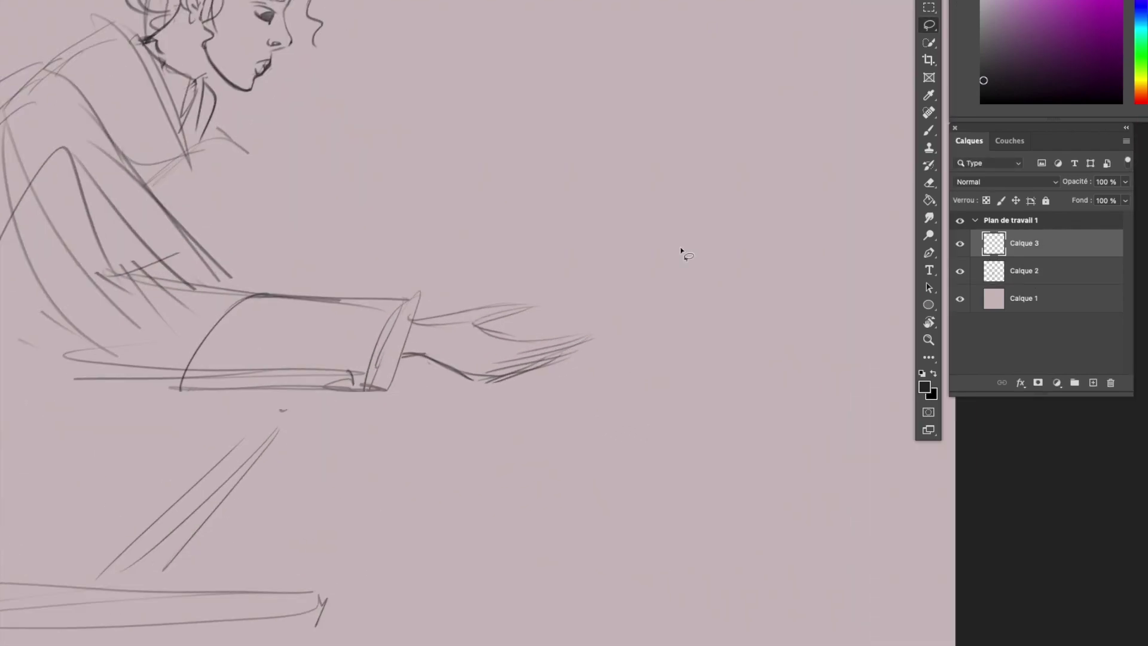
pyautogui.press('b')
pyautogui.moveTo(488, 374); pyautogui.dragTo(512, 365)
pyautogui.moveTo(503, 360); pyautogui.dragTo(537, 337)
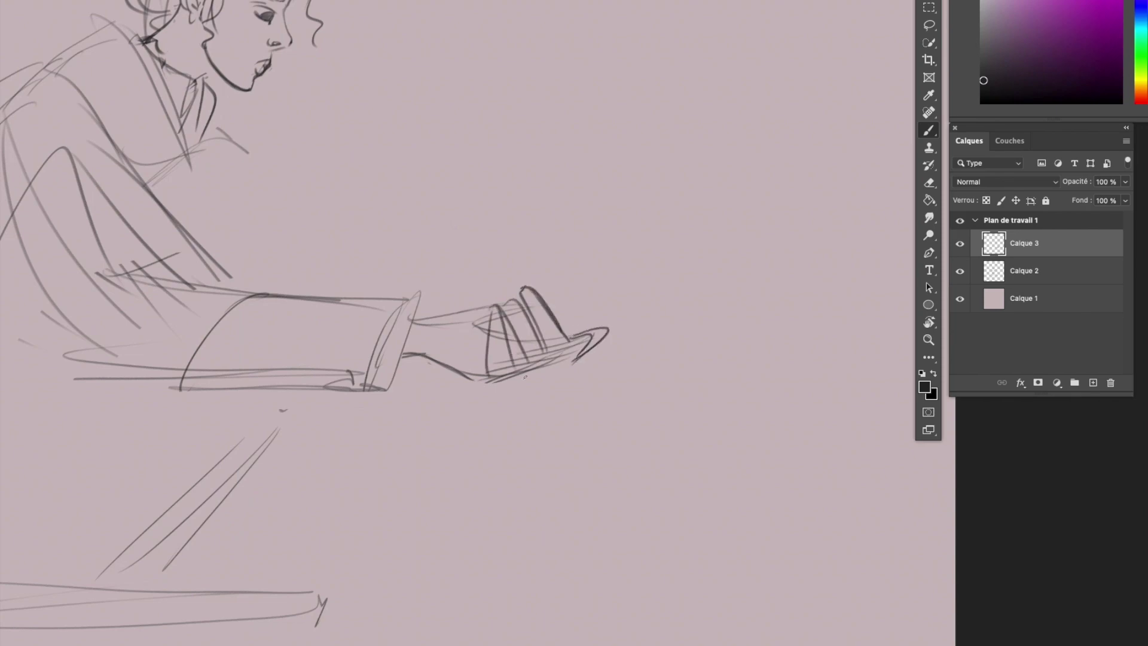
# Add a new layer and rough in a second head facing the woman, with an ear, hair and a low bun.
pyautogui.hotkey('ctrl', '-')
pyautogui.click(1093, 383)
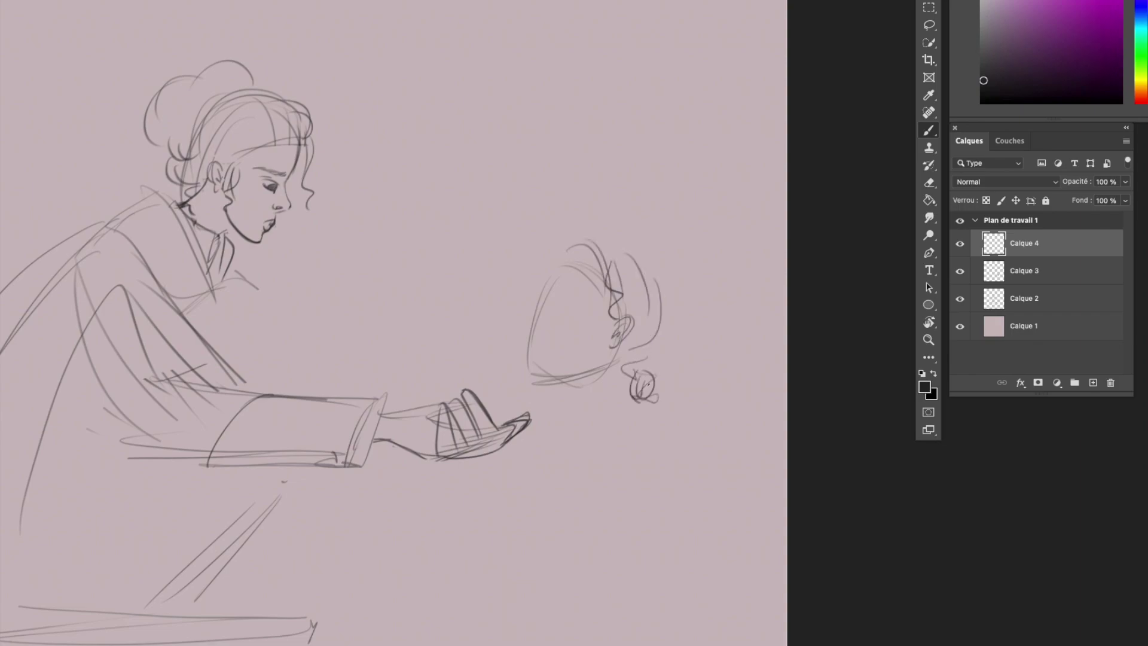
pyautogui.hotkey('ctrl', '+')
pyautogui.hotkey('ctrl', '+')
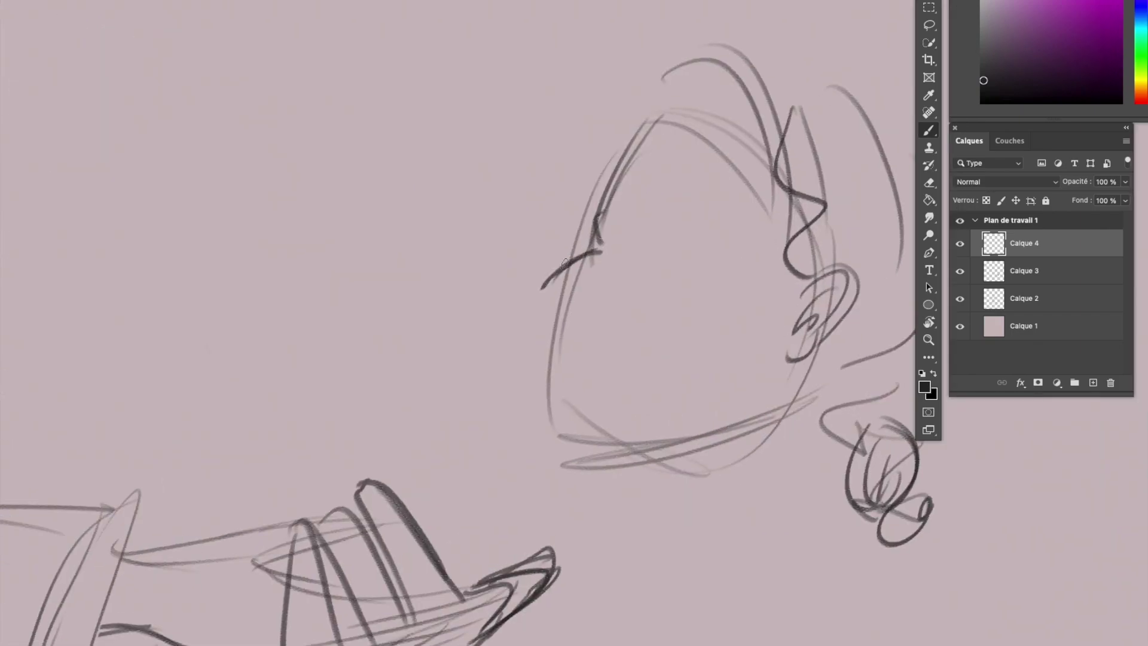
# Draw the nose, eye and eyebrow on the second head facing the woman.
pyautogui.moveTo(617, 214); pyautogui.dragTo(657, 243)
pyautogui.moveTo(667, 238)
pyautogui.mouseDown()
pyautogui.moveTo(681, 243)
pyautogui.moveTo(629, 262)
pyautogui.mouseUp()
pyautogui.scroll(-5, 620, 254)
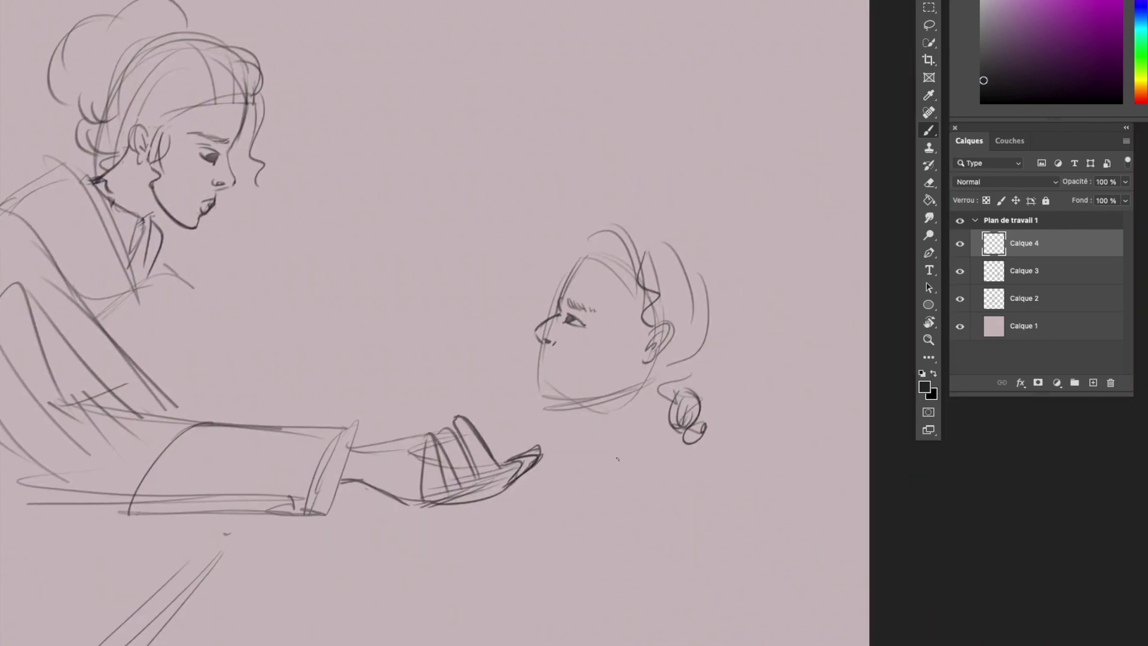
pyautogui.scroll(4, 409, 336)
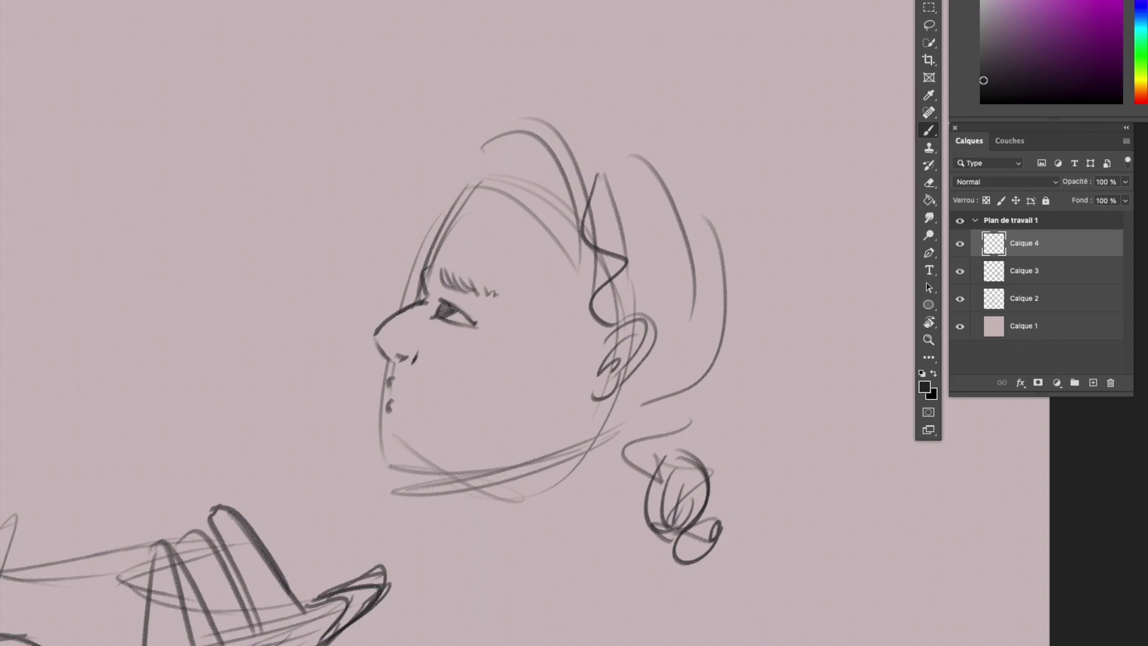
# Draw the second head's chin and jaw line and rework the tip of the nose.
pyautogui.moveTo(394, 450); pyautogui.dragTo(547, 438)
pyautogui.press('e')
pyautogui.moveTo(380, 344)
pyautogui.mouseDown()
pyautogui.moveTo(423, 305)
pyautogui.moveTo(372, 342)
pyautogui.mouseUp()
pyautogui.press('b')
pyautogui.press('e')
pyautogui.press('b')
pyautogui.moveTo(376, 336)
pyautogui.mouseDown()
pyautogui.moveTo(417, 310)
pyautogui.moveTo(372, 335)
pyautogui.moveTo(395, 357)
pyautogui.mouseUp()
pyautogui.press('e')
pyautogui.press('b')
pyautogui.press('e')
pyautogui.press('b')
# Redraw the second head's nose bridge and forehead contour and darken the underside of the nose.
pyautogui.moveTo(417, 307); pyautogui.dragTo(374, 342)
pyautogui.press('e')
pyautogui.moveTo(436, 228); pyautogui.dragTo(413, 293)
pyautogui.press('b')
pyautogui.moveTo(378, 337)
pyautogui.mouseDown()
pyautogui.moveTo(411, 359)
pyautogui.moveTo(374, 338)
pyautogui.mouseUp()
pyautogui.press('e')
pyautogui.press('b')
pyautogui.moveTo(419, 305)
pyautogui.mouseDown()
pyautogui.moveTo(381, 348)
pyautogui.moveTo(408, 370)
pyautogui.moveTo(394, 353)
pyautogui.moveTo(412, 313)
pyautogui.mouseUp()
pyautogui.press('e')
pyautogui.press('b')
pyautogui.moveTo(398, 362); pyautogui.dragTo(413, 373)
# Add wavy hair strands over the second head's forehead and loose locks at the back.
pyautogui.press('h')
pyautogui.moveTo(412, 373); pyautogui.dragTo(409, 296)
pyautogui.moveTo(410, 296)
pyautogui.mouseDown()
pyautogui.moveTo(419, 254)
pyautogui.moveTo(475, 173)
pyautogui.moveTo(514, 299)
pyautogui.mouseUp()
pyautogui.moveTo(521, 222); pyautogui.dragTo(514, 311)
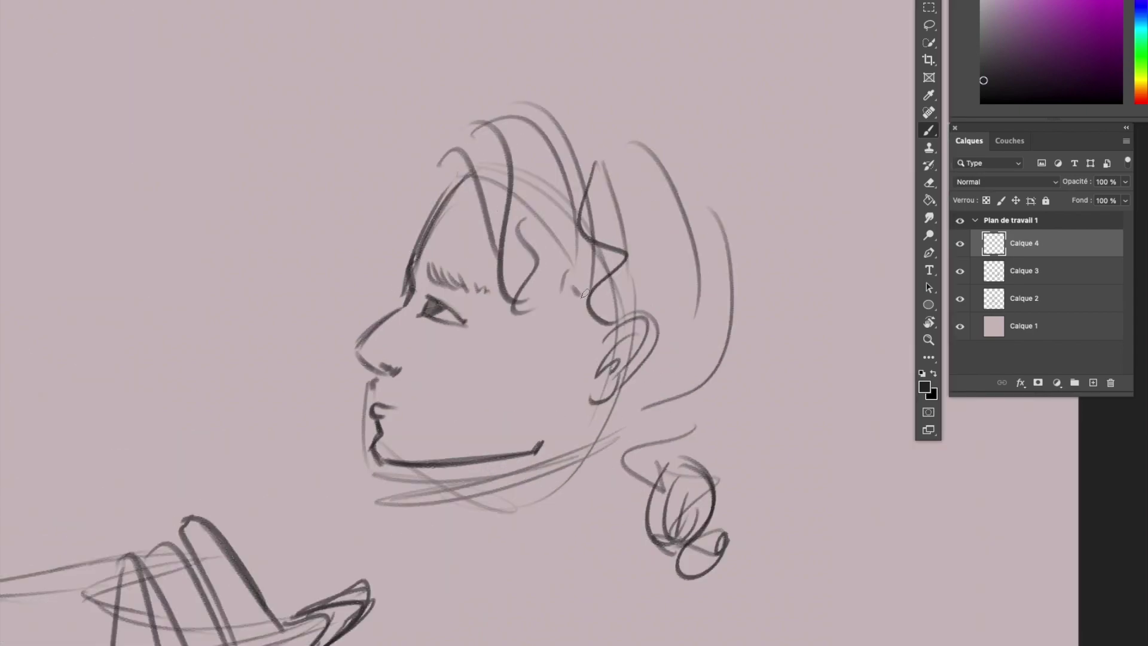
pyautogui.moveTo(598, 154); pyautogui.dragTo(691, 305)
pyautogui.moveTo(688, 182); pyautogui.dragTo(700, 395)
pyautogui.moveTo(752, 278); pyautogui.dragTo(718, 358)
# Lasso the second head's mouth and jaw, transform the area to lower and tilt it, and clear the selection.
pyautogui.press('l')
pyautogui.moveTo(519, 322); pyautogui.dragTo(519, 329)
pyautogui.hotkey('ctrl', 'd')
pyautogui.press('b')
pyautogui.press('l')
pyautogui.moveTo(366, 392)
pyautogui.mouseDown()
pyautogui.moveTo(392, 527)
pyautogui.moveTo(366, 392)
pyautogui.mouseUp()
pyautogui.hotkey('ctrl', 't')
pyautogui.moveTo(605, 524); pyautogui.dragTo(588, 481)
pyautogui.press('Return')
pyautogui.hotkey('ctrl', 'd')
pyautogui.press('b')
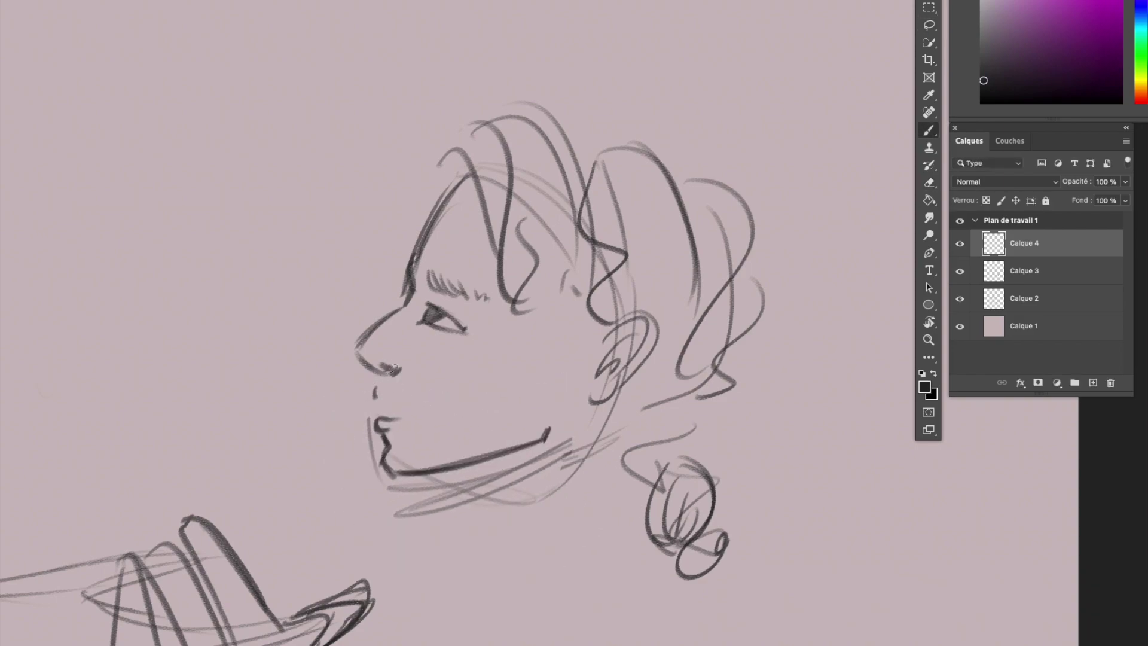
# Redraw the upper lip, nose and forehead outline and touch up the eyebrow and eye.
pyautogui.press('e')
pyautogui.press('b')
pyautogui.moveTo(382, 397)
pyautogui.mouseDown()
pyautogui.moveTo(384, 386)
pyautogui.moveTo(392, 412)
pyautogui.mouseUp()
pyautogui.press('e')
pyautogui.moveTo(359, 353); pyautogui.dragTo(402, 309)
pyautogui.press('b')
pyautogui.press('e')
pyautogui.press('b')
pyautogui.moveTo(467, 174)
pyautogui.mouseDown()
pyautogui.moveTo(412, 251)
pyautogui.moveTo(408, 302)
pyautogui.mouseUp()
pyautogui.moveTo(420, 291); pyautogui.dragTo(437, 271)
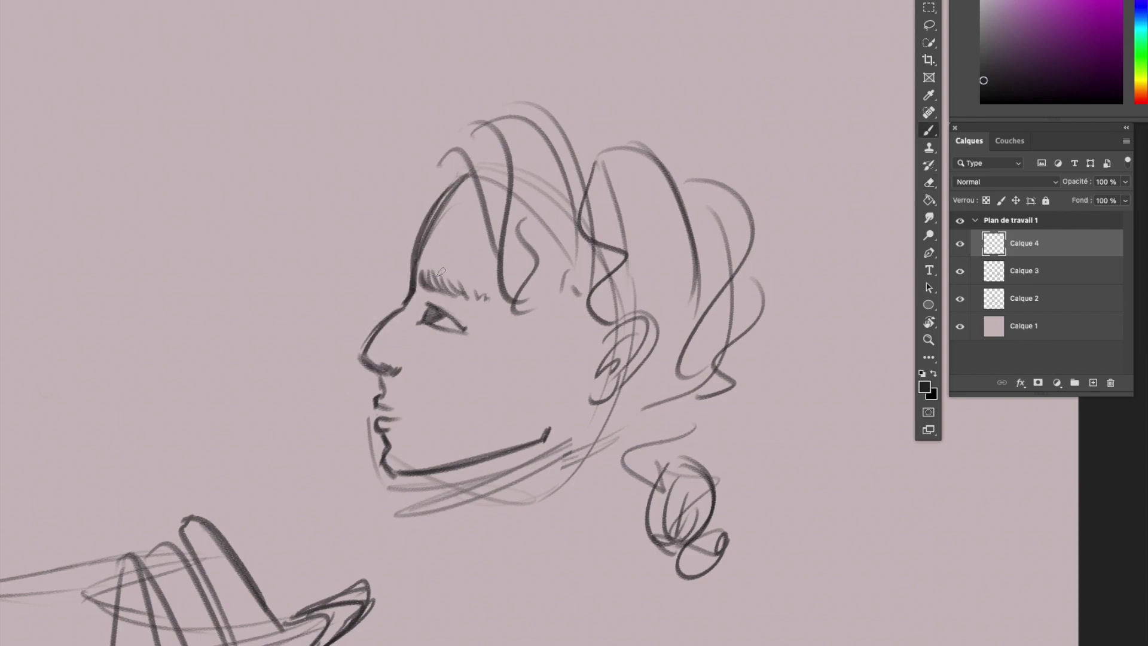
pyautogui.press('e')
pyautogui.moveTo(426, 323)
pyautogui.mouseDown()
pyautogui.moveTo(443, 331)
pyautogui.moveTo(427, 318)
pyautogui.mouseUp()
pyautogui.press('b')
# Erase the second head's ear, redraw it closer to the face and sketch the hair gathered at the nape.
pyautogui.scroll(-3, 469, 323)
pyautogui.scroll(2, 422, 380)
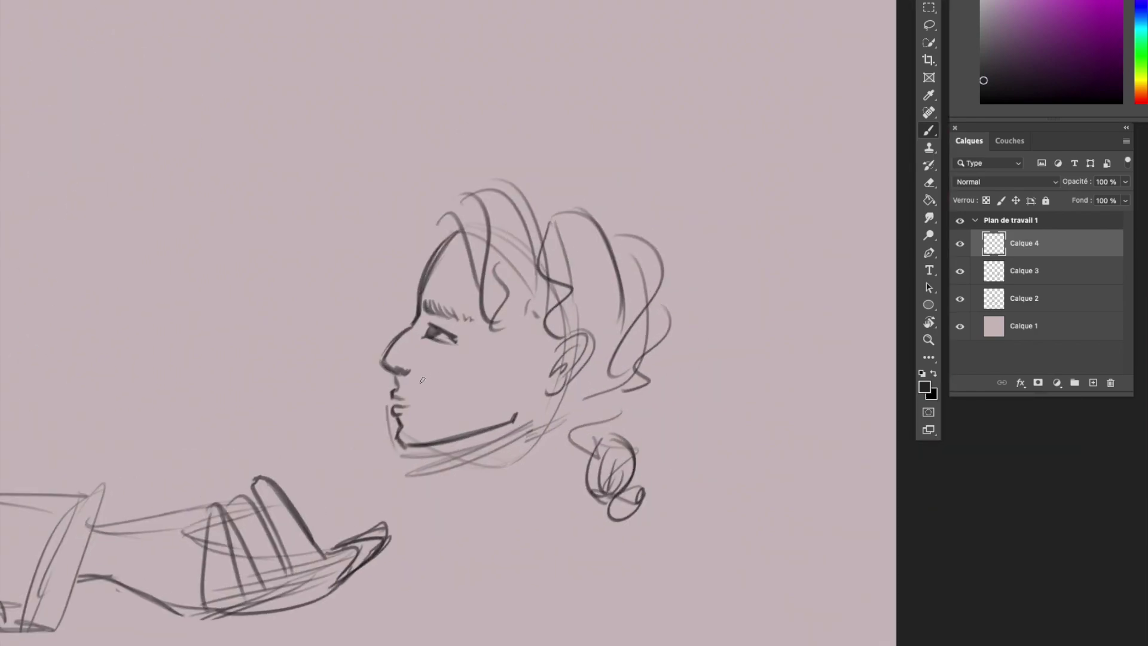
pyautogui.press('e')
pyautogui.moveTo(574, 338)
pyautogui.mouseDown()
pyautogui.moveTo(556, 392)
pyautogui.moveTo(540, 372)
pyautogui.mouseUp()
pyautogui.press('b')
pyautogui.moveTo(525, 334); pyautogui.dragTo(592, 493)
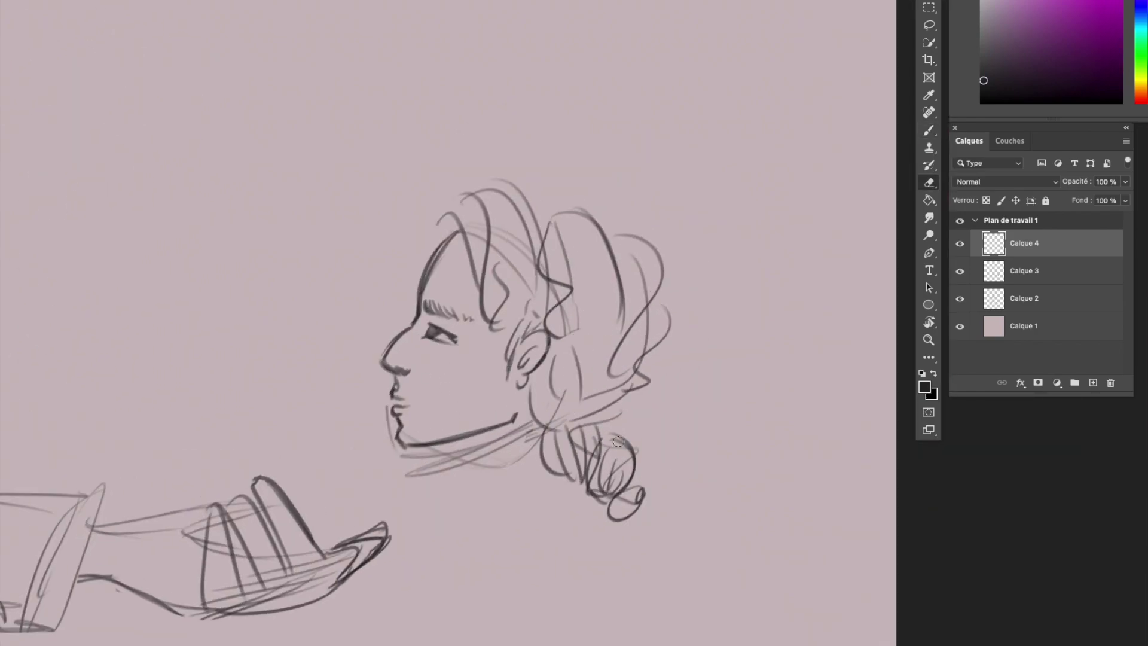
# Erase the old low bun and the rough construction lines under the jaw.
pyautogui.press('e')
pyautogui.moveTo(634, 460); pyautogui.dragTo(612, 514)
pyautogui.press('b')
pyautogui.press('e')
pyautogui.moveTo(512, 439); pyautogui.dragTo(410, 483)
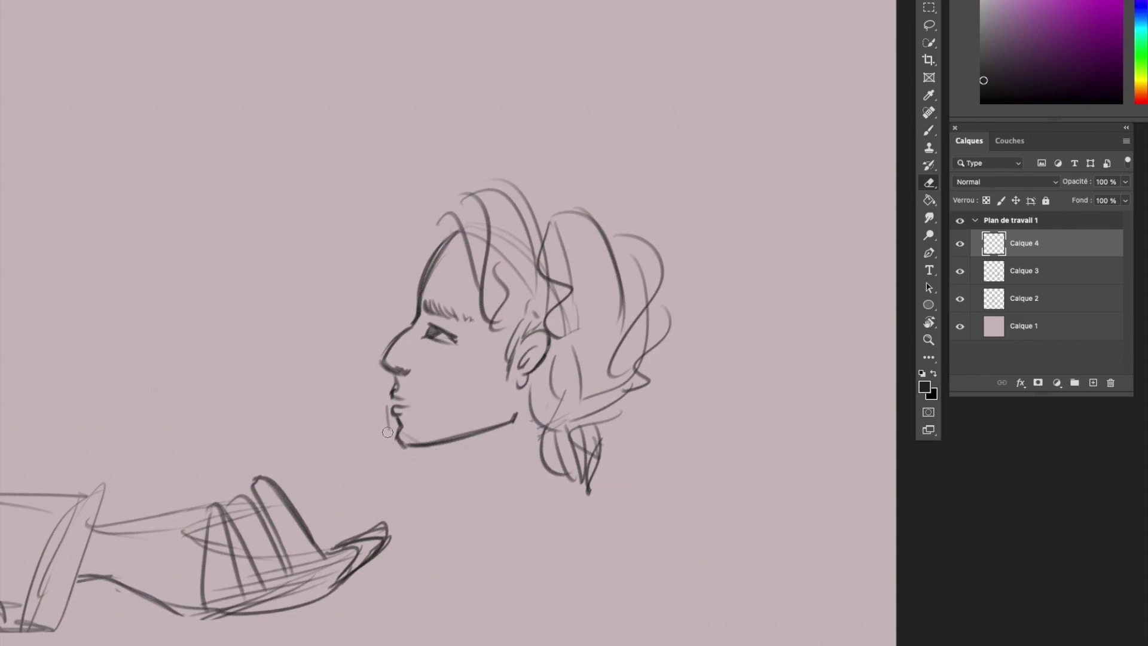
# Transform the second head, moving it up beside the woman's face and flipping it horizontally.
pyautogui.scroll(-4, 409, 433)
pyautogui.hotkey('ctrl', 't')
pyautogui.moveTo(550, 333); pyautogui.dragTo(365, 222)
pyautogui.moveTo(419, 164); pyautogui.dragTo(445, 134)
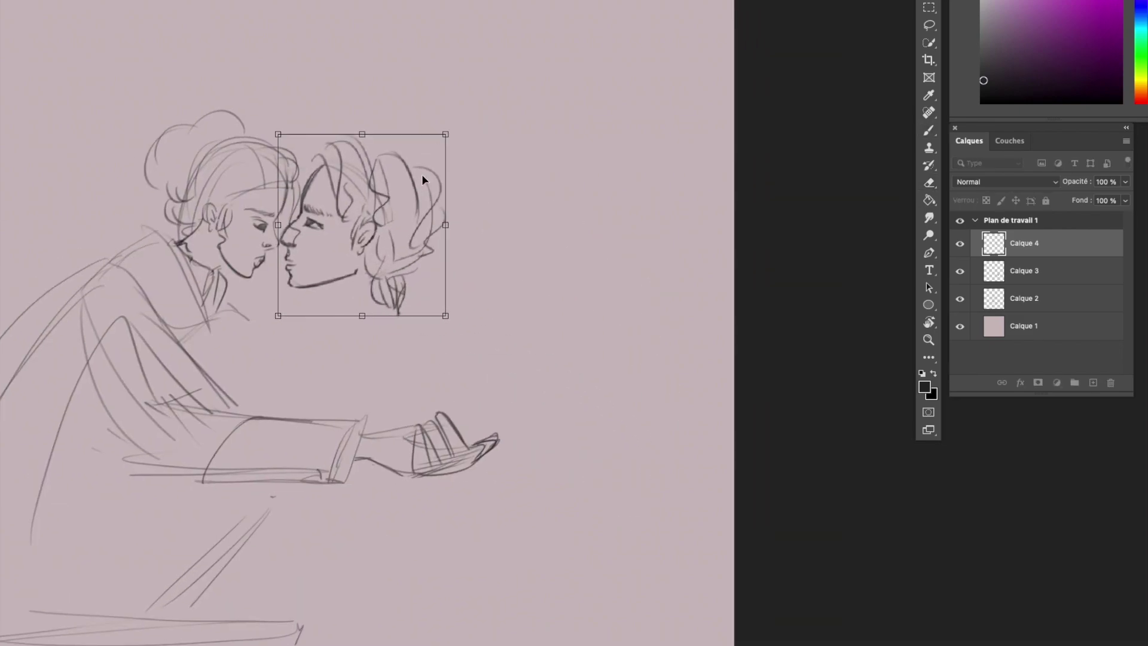
pyautogui.moveTo(443, 202); pyautogui.dragTo(444, 211)
pyautogui.click(36, 1)
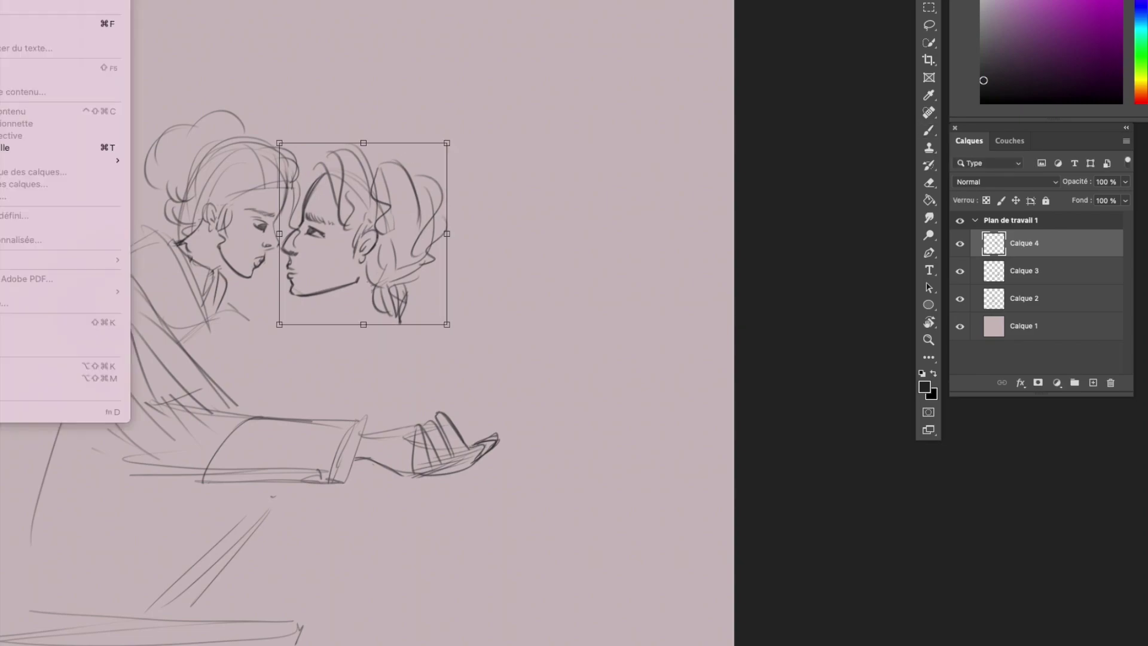
pyautogui.click(210, 354)
pyautogui.moveTo(209, 354); pyautogui.dragTo(435, 216)
pyautogui.press('Return')
# Lasso the second head's facial features, transform them to adjust the profile and clear the selection.
pyautogui.scroll(4, 436, 216)
pyautogui.scroll(2, 421, 284)
pyautogui.press('l')
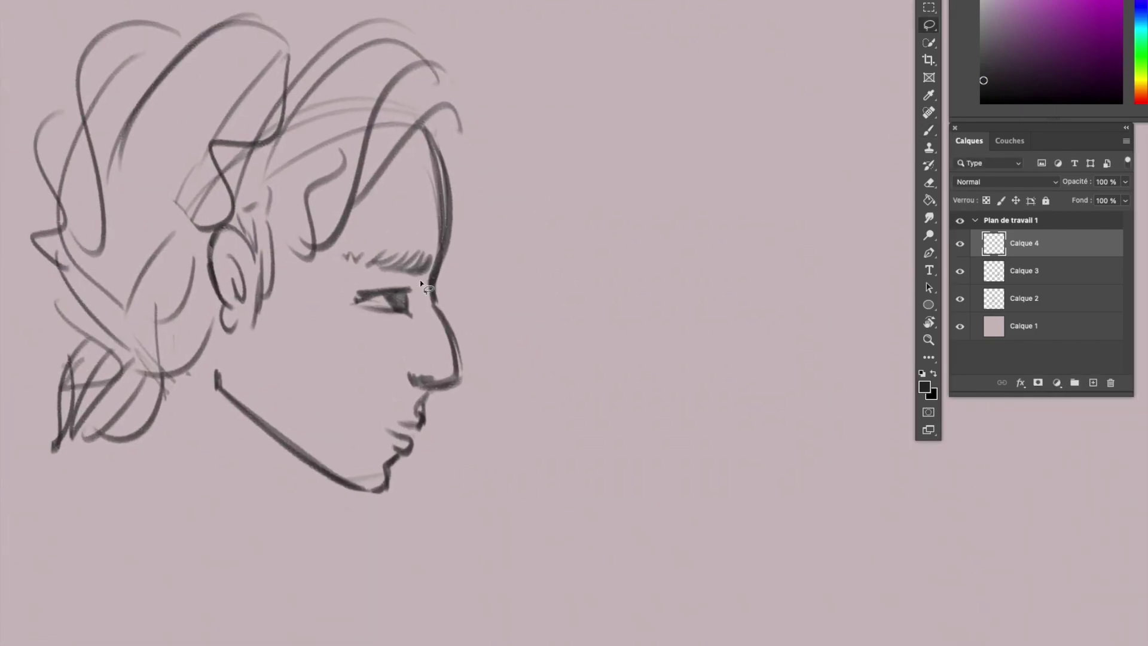
pyautogui.hotkey('ctrl', 't')
pyautogui.moveTo(423, 287); pyautogui.dragTo(455, 374)
pyautogui.press('Return')
pyautogui.hotkey('ctrl', 'd')
# Erase the second head's old nose and redraw its bridge, straight tip and nostril.
pyautogui.press('e')
pyautogui.press('b')
pyautogui.press('e')
pyautogui.moveTo(453, 335); pyautogui.dragTo(459, 378)
pyautogui.press('b')
pyautogui.moveTo(432, 311); pyautogui.dragTo(446, 382)
pyautogui.press('e')
pyautogui.moveTo(451, 328)
pyautogui.mouseDown()
pyautogui.moveTo(456, 388)
pyautogui.moveTo(393, 397)
pyautogui.moveTo(417, 412)
pyautogui.mouseUp()
pyautogui.press('b')
pyautogui.press('e')
pyautogui.press('b')
pyautogui.press('e')
pyautogui.press('b')
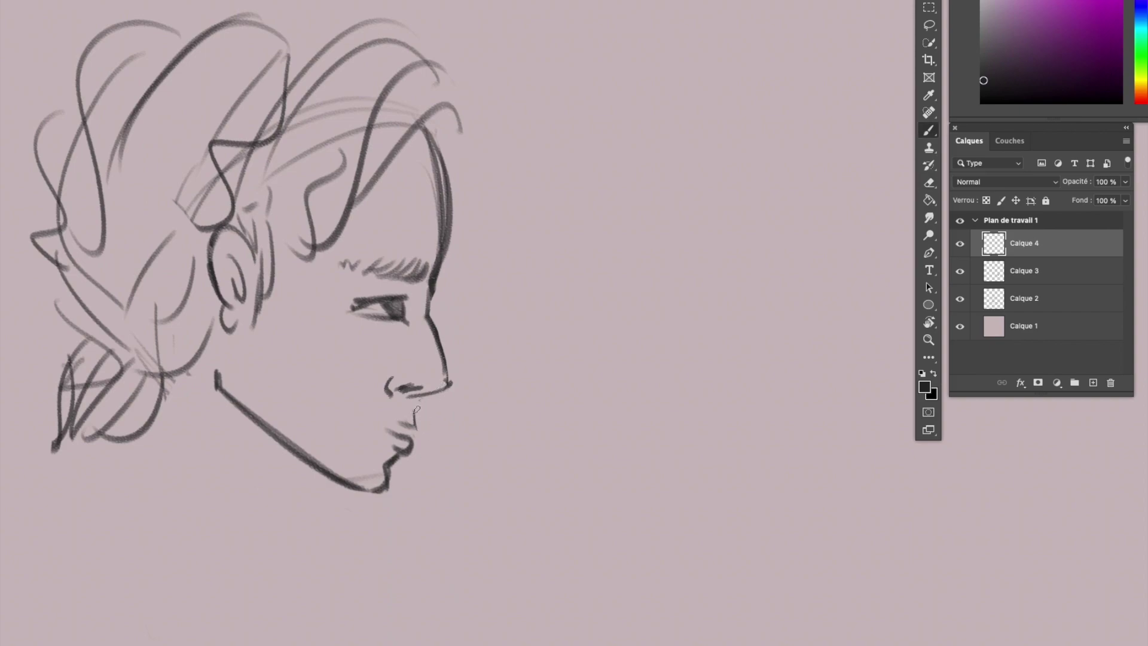
# Erase and redraw the lower edge of the second head's eye.
pyautogui.press('e')
pyautogui.moveTo(349, 306); pyautogui.dragTo(380, 318)
pyautogui.press('b')
pyautogui.moveTo(366, 316); pyautogui.dragTo(392, 321)
# Select the second head, flip it back to face the woman and clear the selection.
pyautogui.hotkey('ctrl', '-')
pyautogui.press('l')
pyautogui.moveTo(490, 460)
pyautogui.mouseDown()
pyautogui.moveTo(559, 412)
pyautogui.moveTo(490, 461)
pyautogui.mouseUp()
pyautogui.click(71, 263)
pyautogui.hotkey('ctrl', 'd')
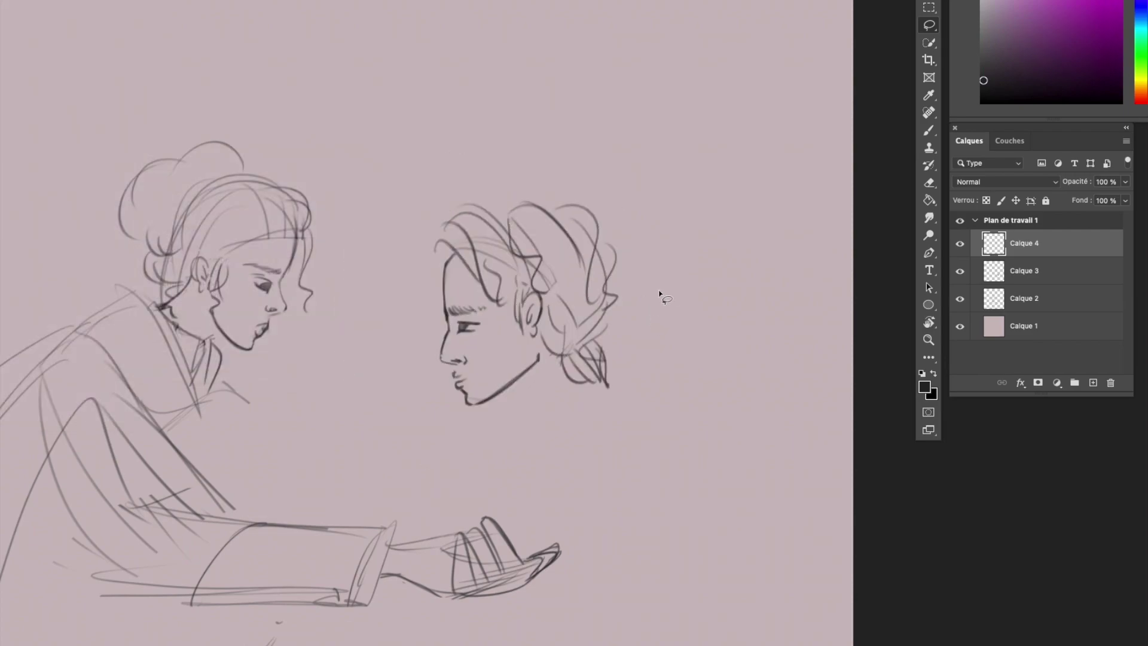
# Move and rotate the second head so it looks up at the woman from just above her hand.
pyautogui.hotkey('ctrl', 't')
pyautogui.moveTo(660, 294); pyautogui.dragTo(711, 234)
pyautogui.moveTo(562, 290); pyautogui.dragTo(651, 468)
pyautogui.moveTo(751, 467); pyautogui.dragTo(710, 418)
pyautogui.press('Return')
# Sketch the second figure's neck, collar, back line and the outline of the upper body and sleeve.
pyautogui.press('b')
pyautogui.scroll(-5, 698, 154)
pyautogui.moveTo(573, 292); pyautogui.dragTo(669, 325)
pyautogui.moveTo(576, 296); pyautogui.dragTo(600, 311)
pyautogui.moveTo(498, 400); pyautogui.dragTo(531, 504)
pyautogui.moveTo(499, 387)
pyautogui.mouseDown()
pyautogui.moveTo(589, 372)
pyautogui.moveTo(610, 497)
pyautogui.mouseUp()
pyautogui.moveTo(610, 499)
pyautogui.mouseDown()
pyautogui.moveTo(519, 532)
pyautogui.moveTo(664, 579)
pyautogui.mouseUp()
pyautogui.moveTo(607, 332)
pyautogui.mouseDown()
pyautogui.moveTo(688, 293)
pyautogui.moveTo(636, 600)
pyautogui.mouseUp()
# Draw the near sleeve's curved hem and inner edge, clean up stray lines and add the far sleeve behind the back.
pyautogui.moveTo(527, 530); pyautogui.dragTo(685, 620)
pyautogui.moveTo(527, 534); pyautogui.dragTo(688, 621)
pyautogui.moveTo(608, 361); pyautogui.dragTo(616, 526)
pyautogui.press('e')
pyautogui.moveTo(610, 330)
pyautogui.mouseDown()
pyautogui.moveTo(681, 292)
pyautogui.moveTo(673, 400)
pyautogui.mouseUp()
pyautogui.press('b')
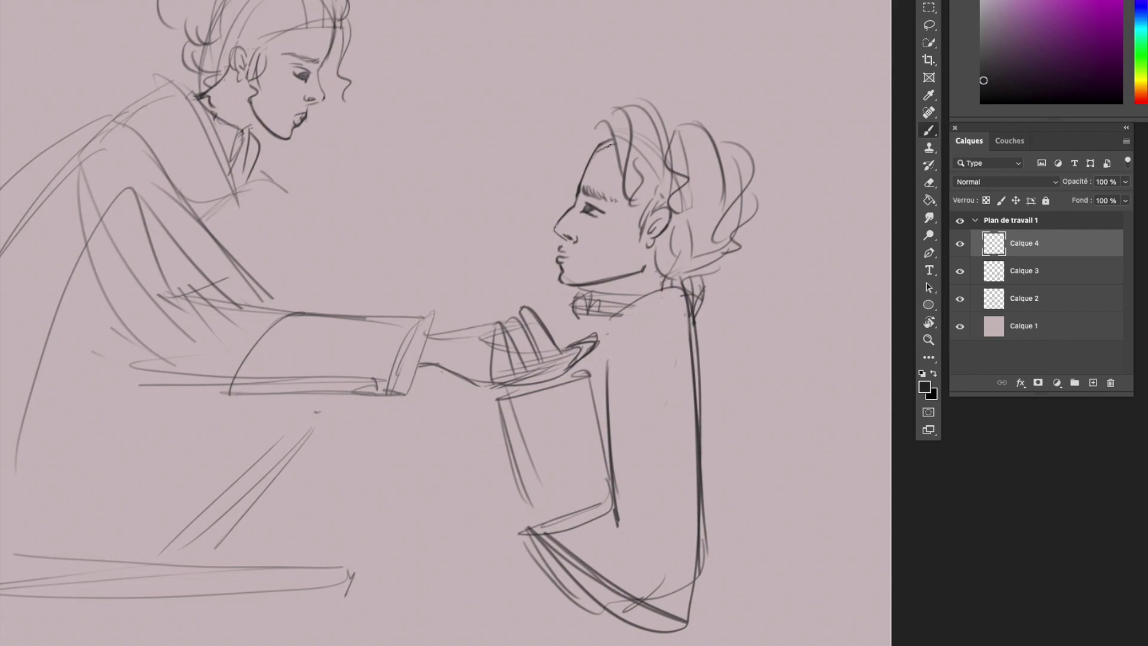
pyautogui.scroll(-1, 579, 91)
pyautogui.moveTo(629, 324); pyautogui.dragTo(646, 478)
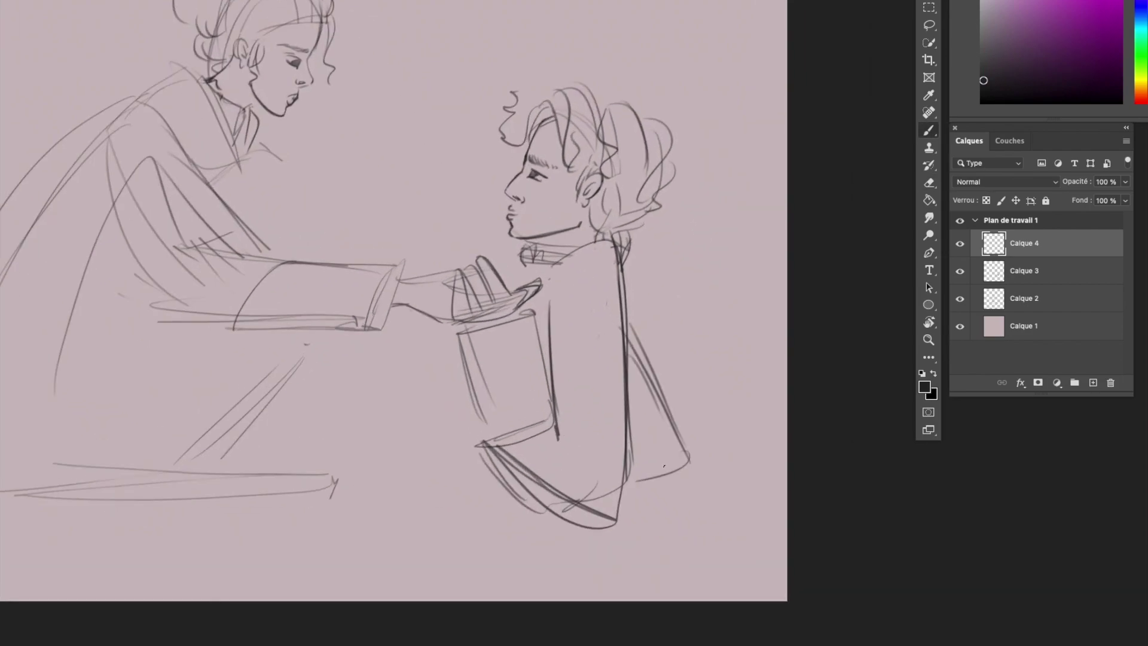
# Sketch the reclining figure's waist, hips and bent leg, with the lower leg and foot on the ground.
pyautogui.moveTo(455, 332); pyautogui.dragTo(326, 407)
pyautogui.moveTo(434, 364); pyautogui.dragTo(347, 412)
pyautogui.moveTo(289, 338); pyautogui.dragTo(336, 390)
pyautogui.moveTo(144, 291); pyautogui.dragTo(9, 452)
pyautogui.moveTo(159, 291); pyautogui.dragTo(41, 431)
pyautogui.moveTo(3, 484); pyautogui.dragTo(63, 491)
pyautogui.moveTo(176, 359); pyautogui.dragTo(33, 493)
pyautogui.moveTo(142, 366); pyautogui.dragTo(305, 499)
pyautogui.moveTo(335, 392)
pyautogui.mouseDown()
pyautogui.moveTo(287, 406)
pyautogui.moveTo(478, 496)
pyautogui.moveTo(568, 496)
pyautogui.mouseUp()
# Draw the contours around the bent knee and thigh and erase overlapping lines near the hips.
pyautogui.moveTo(230, 272); pyautogui.dragTo(182, 380)
pyautogui.moveTo(190, 311)
pyautogui.mouseDown()
pyautogui.moveTo(69, 443)
pyautogui.moveTo(385, 373)
pyautogui.mouseUp()
pyautogui.moveTo(293, 407); pyautogui.dragTo(396, 399)
pyautogui.moveTo(420, 333); pyautogui.dragTo(294, 382)
pyautogui.press('e')
pyautogui.moveTo(347, 376); pyautogui.dragTo(406, 353)
pyautogui.press('b')
# Refine the leg and robe lines and extend the lower leg and foot along the ground behind the woman.
pyautogui.moveTo(438, 399); pyautogui.dragTo(508, 311)
pyautogui.moveTo(437, 359); pyautogui.dragTo(580, 245)
pyautogui.moveTo(472, 251); pyautogui.dragTo(550, 188)
pyautogui.hotkey('ctrl', '-')
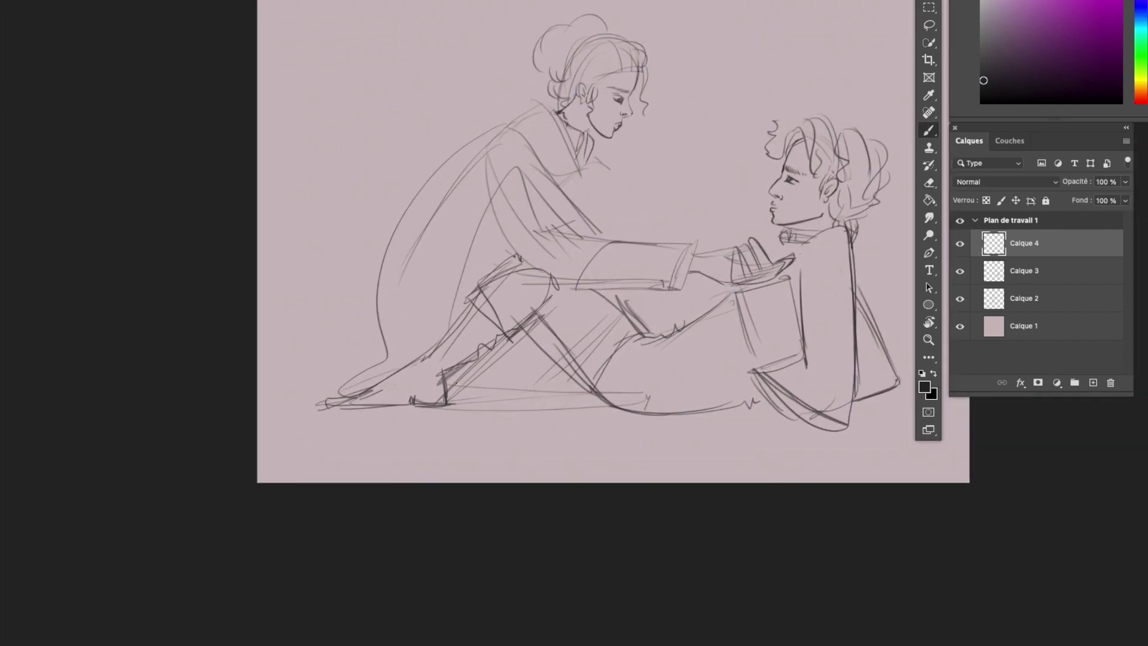
pyautogui.moveTo(362, 366); pyautogui.dragTo(263, 401)
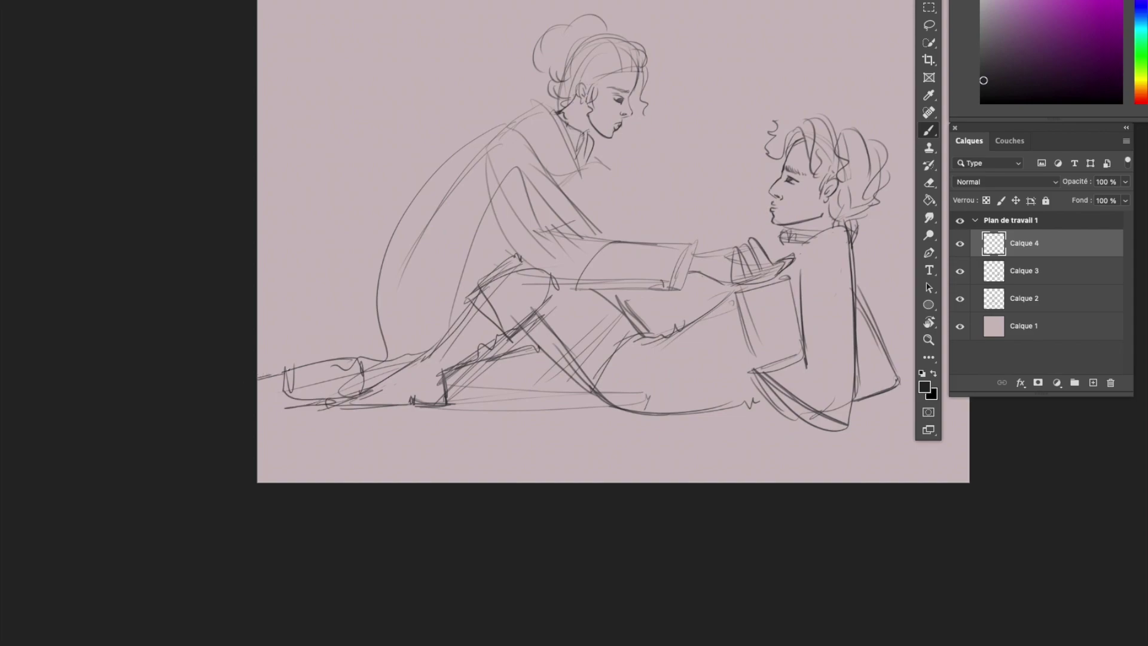
# Merge the layers Calque 3 and Calque 4.
pyautogui.hotkey('ctrl', '-')
pyautogui.hscroll(5, 598, 239)
pyautogui.keyDown('shift'); pyautogui.click(1040, 271); pyautogui.keyUp('shift')
pyautogui.rightClick(1041, 270)
pyautogui.click(1087, 548)
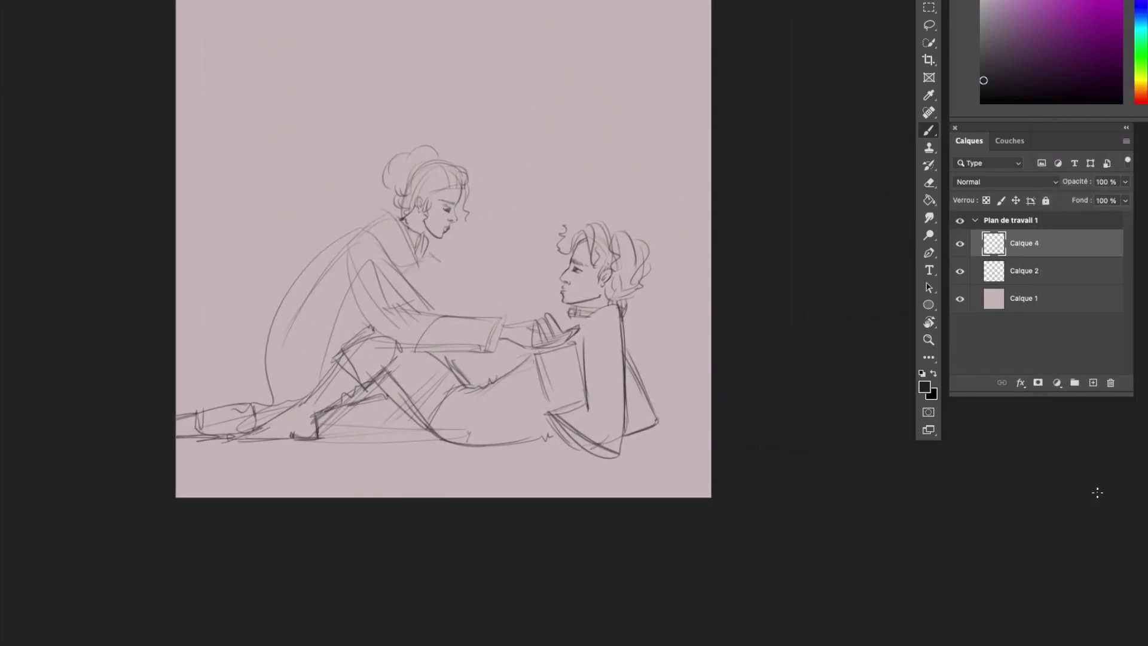
# Erase stray sketch lines around the woman's outstretched hand on Calque 2.
pyautogui.hotkey('ctrl', '+')
pyautogui.press('e')
pyautogui.press('b')
pyautogui.press('e')
pyautogui.press('b')
pyautogui.hotkey('alt', '[')
pyautogui.press('e')
pyautogui.moveTo(471, 350); pyautogui.dragTo(505, 335)
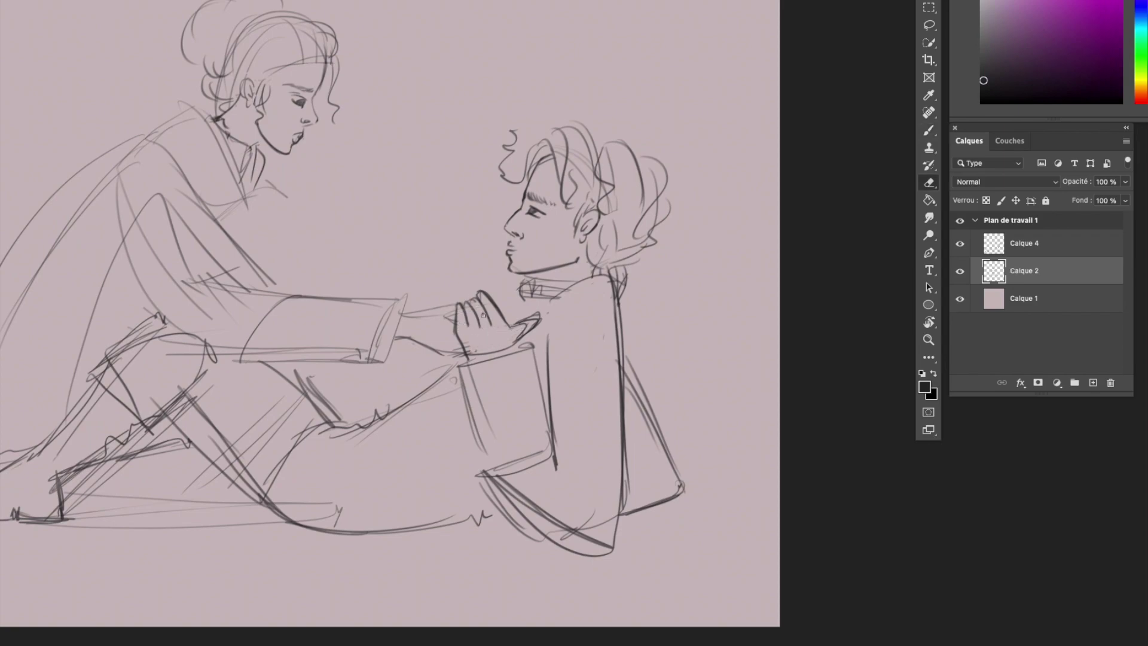
# Touch up the woman's mouth and chin in the sketch, erasing the excess lines around them.
pyautogui.scroll(-3, 480, 315)
pyautogui.scroll(6, 363, 382)
pyautogui.press('b')
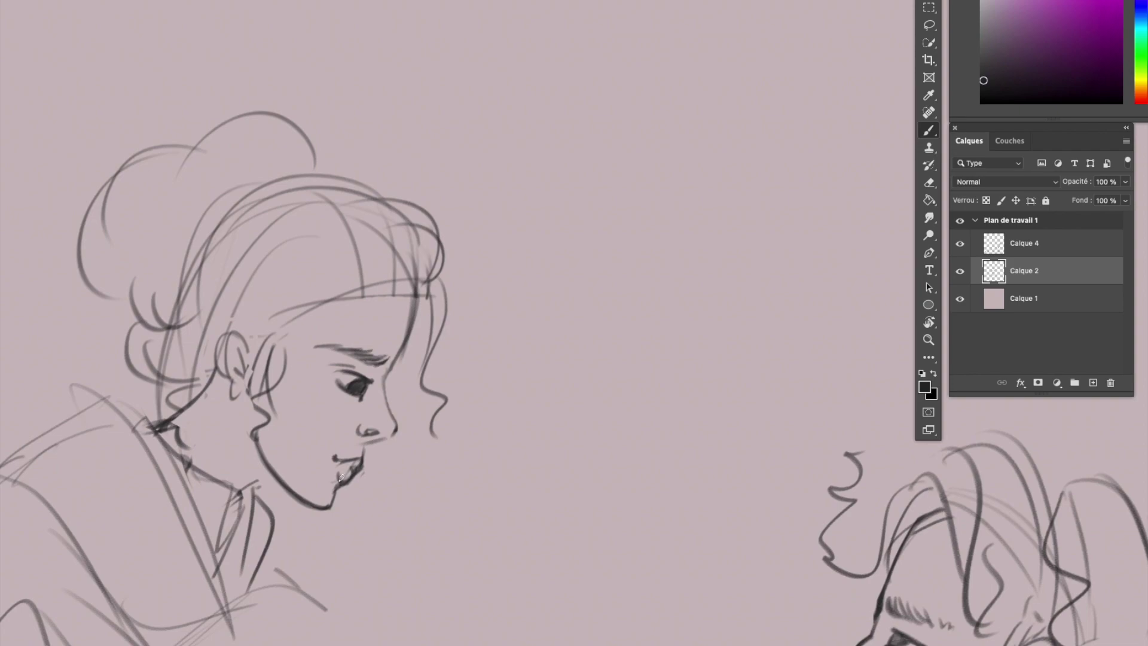
pyautogui.press('e')
pyautogui.press('b')
pyautogui.scroll(-3, 382, 409)
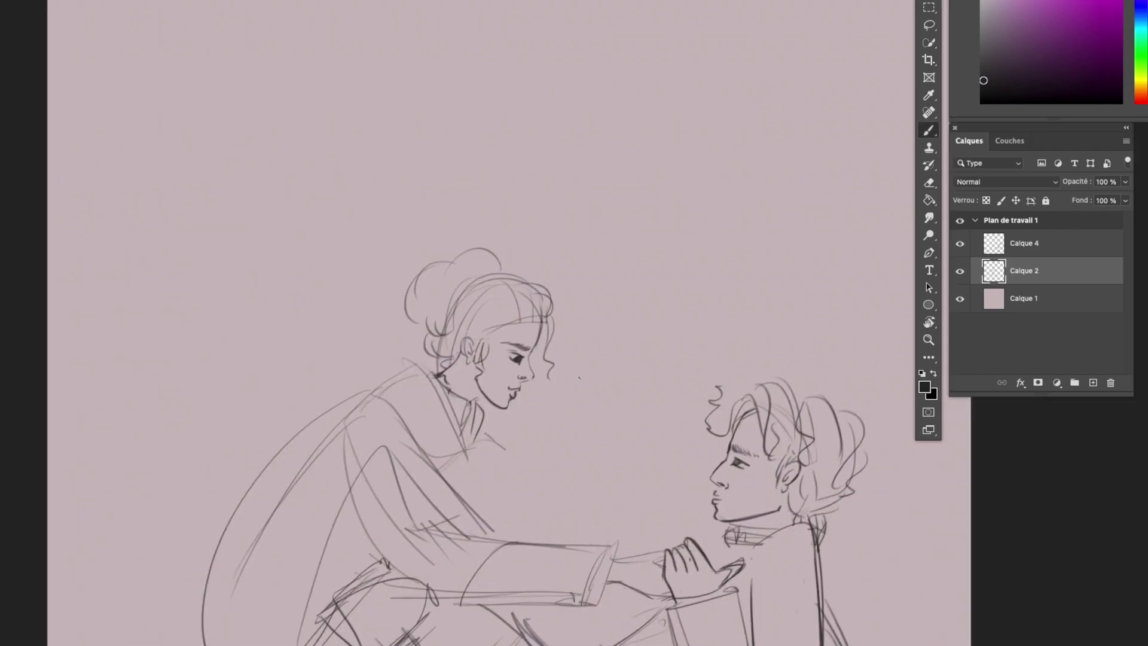
pyautogui.scroll(3, 357, 412)
pyautogui.moveTo(356, 413); pyautogui.dragTo(362, 443)
pyautogui.press('e')
pyautogui.moveTo(359, 389)
pyautogui.mouseDown()
pyautogui.moveTo(365, 445)
pyautogui.moveTo(326, 433)
pyautogui.mouseUp()
# Lasso parts of the woman's face and nudge them slightly with Free Transform to correct the profile.
pyautogui.press('l')
pyautogui.hotkey('ctrl', 't')
pyautogui.moveTo(331, 444); pyautogui.dragTo(334, 446)
pyautogui.press('Return')
pyautogui.hotkey('ctrl', 'd')
pyautogui.hotkey('ctrl', 't')
pyautogui.moveTo(344, 405); pyautogui.dragTo(348, 400)
pyautogui.press('Return')
pyautogui.hotkey('ctrl', 'd')
pyautogui.scroll(-3, 482, 223)
# Refine the reclining man's forehead, nose and lips in the sketch, cleaning up the profile on Calque 4 and Calque 2.
pyautogui.press('b')
pyautogui.scroll(3, 537, 209)
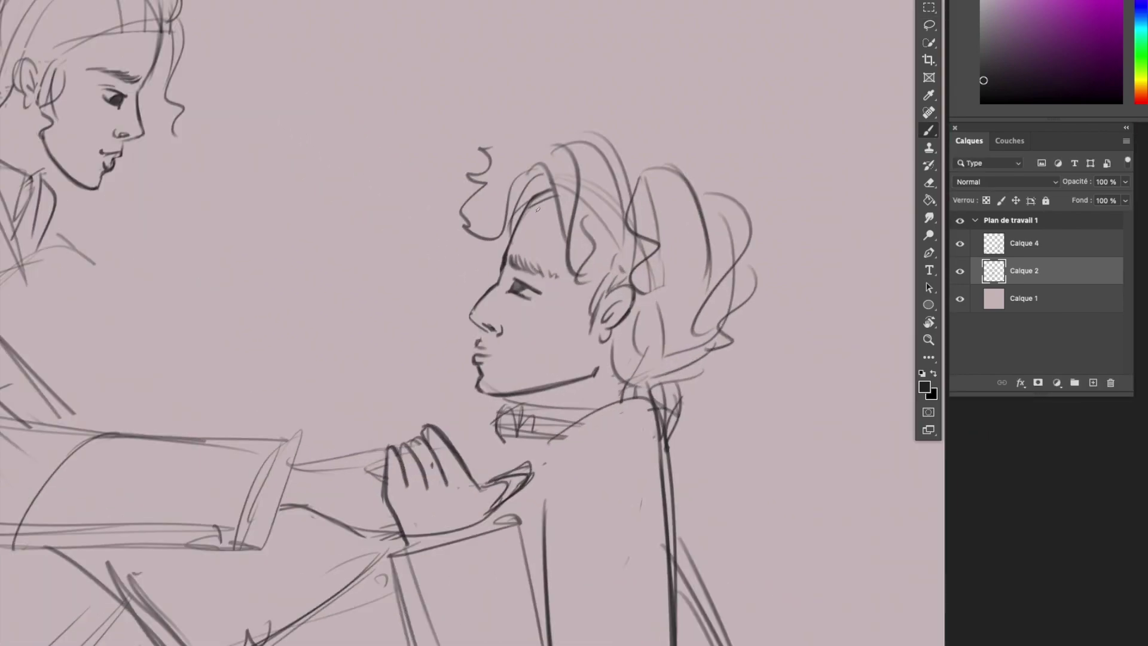
pyautogui.press('e')
pyautogui.moveTo(471, 317); pyautogui.dragTo(500, 332)
pyautogui.click(1019, 243)
pyautogui.press('b')
pyautogui.press('e')
pyautogui.press('b')
pyautogui.click(1025, 271)
pyautogui.press('e')
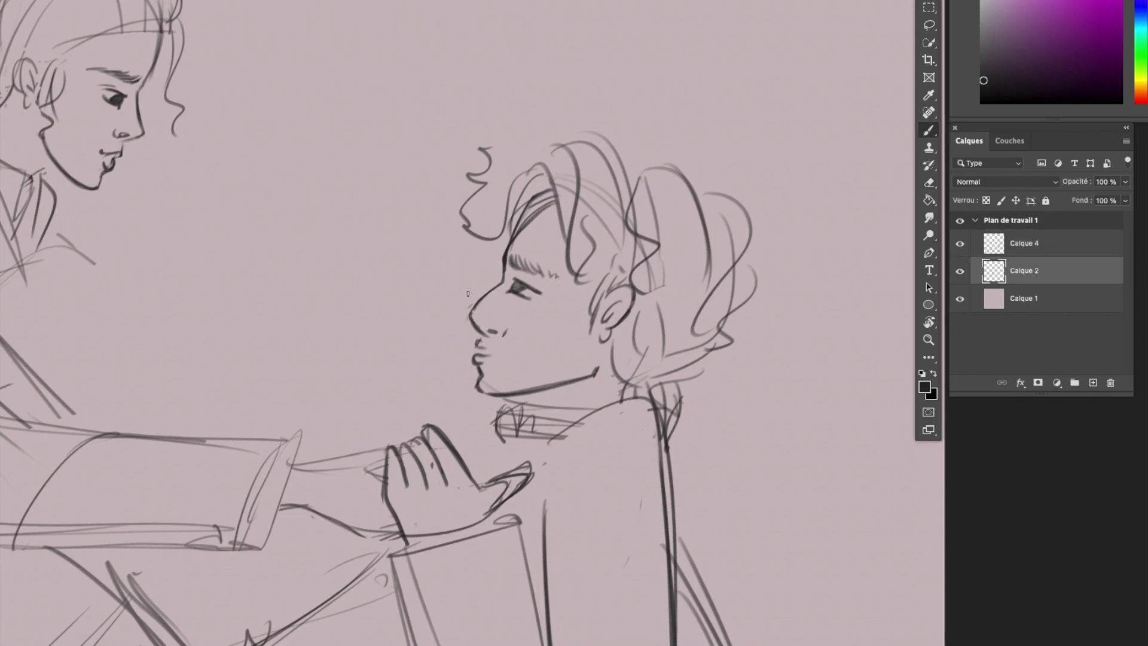
pyautogui.press('b')
# Merge the layers Calque 4 and Calque 2.
pyautogui.hotkey('ctrl', '-')
pyautogui.hotkey('ctrl', '+')
pyautogui.rightClick(1053, 270)
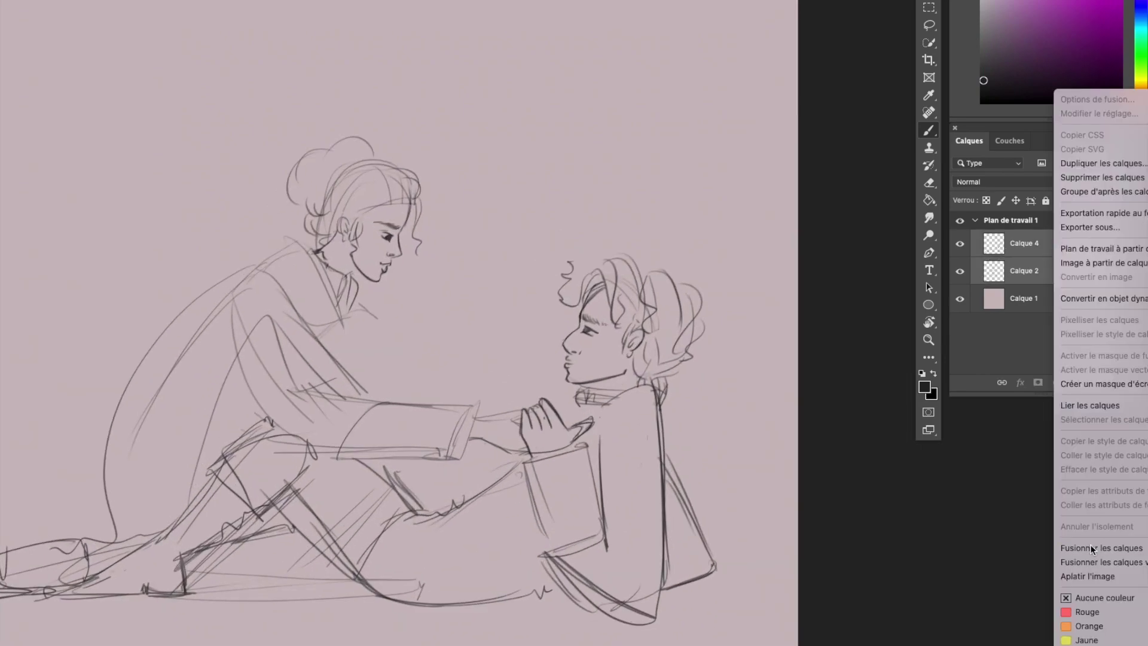
pyautogui.click(1082, 543)
# Flip the canvas horizontally, then lasso the reclining man's mouth and chin and shift them slightly inward.
pyautogui.moveTo(90, 160)
pyautogui.click(238, 359)
pyautogui.hotkey('ctrl', '+')
pyautogui.hotkey('ctrl', '+')
pyautogui.press('l')
pyautogui.press('v')
pyautogui.moveTo(370, 387)
pyautogui.mouseDown()
pyautogui.moveTo(299, 357)
pyautogui.moveTo(359, 388)
pyautogui.moveTo(342, 390)
pyautogui.mouseUp()
pyautogui.hotkey('ctrl', 'd')
pyautogui.press('b')
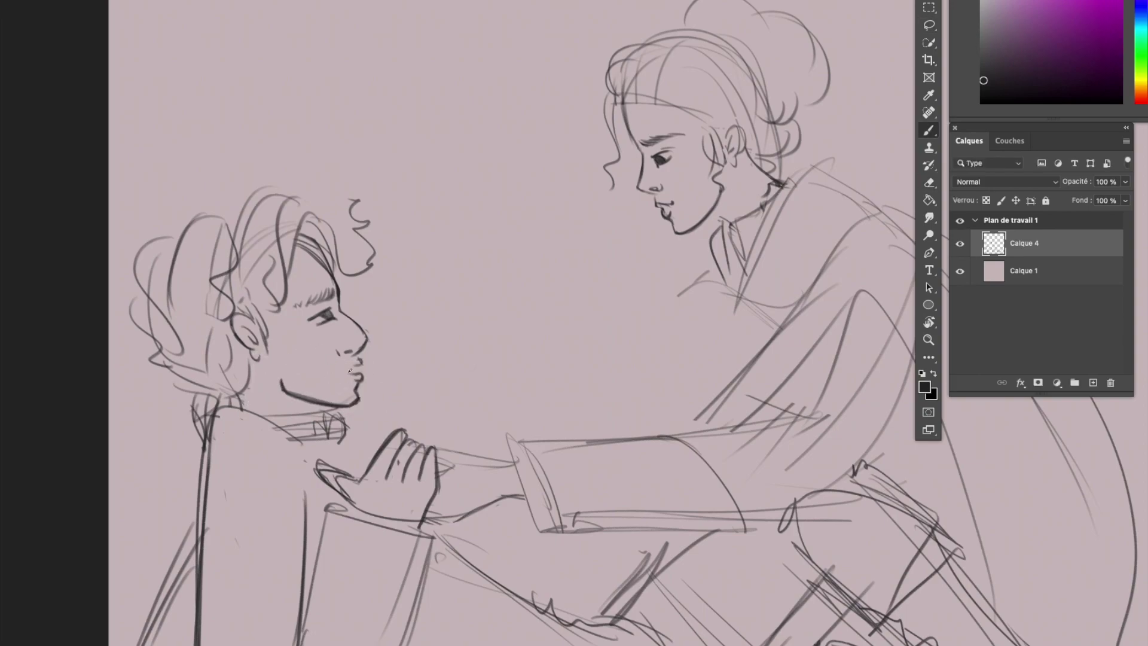
# Flip the canvas horizontally back to its original orientation.
pyautogui.hotkey('ctrl', '-')
pyautogui.hotkey('ctrl', '-')
pyautogui.click(36, 3)
pyautogui.moveTo(89, 145)
pyautogui.click(229, 342)
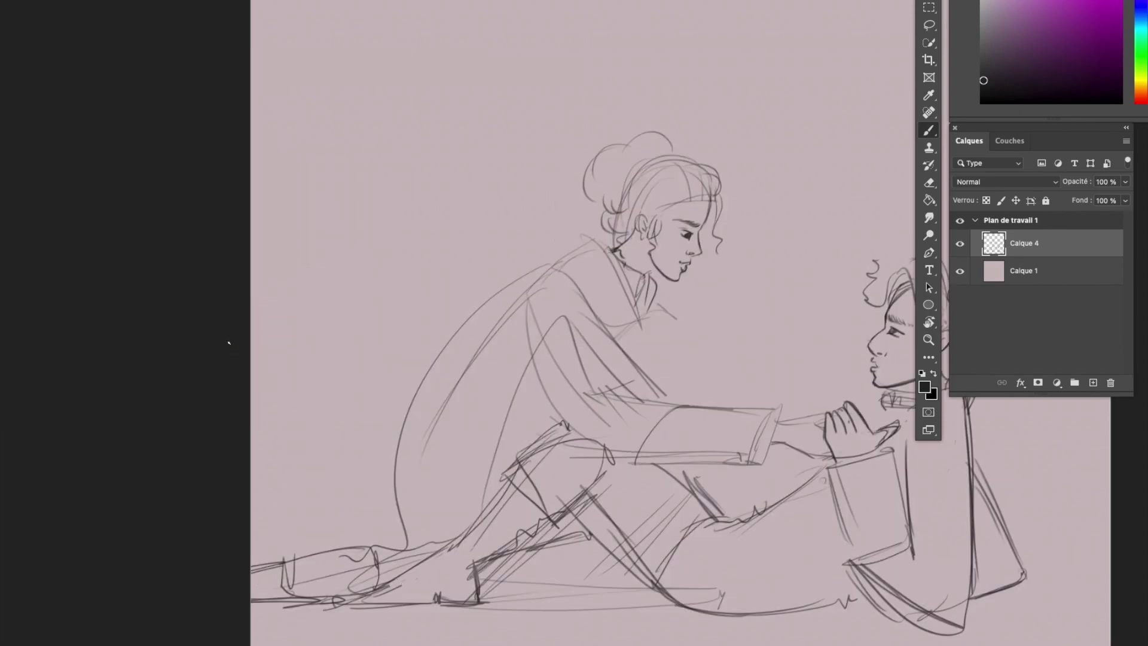
# Lower the opacity of the sketch layer Calque 4 and add a new layer above it for the line art.
pyautogui.hscroll(6, 543, 426)
pyautogui.scroll(1, 543, 426)
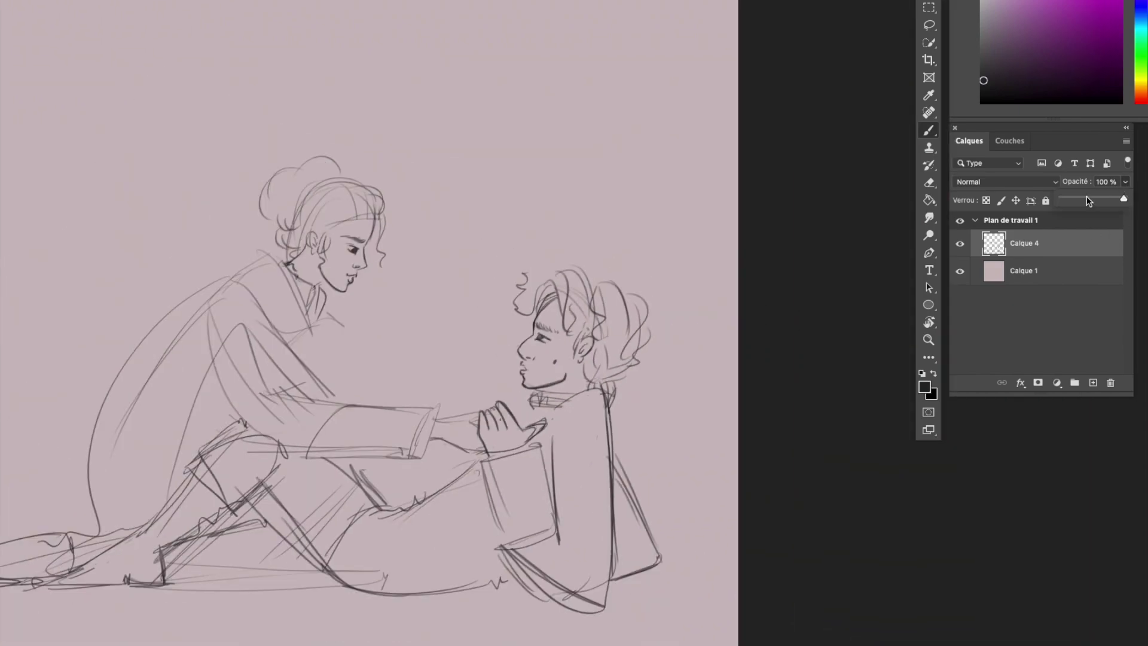
pyautogui.moveTo(1089, 200); pyautogui.dragTo(1076, 200)
pyautogui.click(1093, 382)
# Ink the woman's ear, eyebrow, and forehead-to-nose profile in black on Calque 5.
pyautogui.rightClick(422, 210)
pyautogui.press('Escape')
pyautogui.hotkey('ctrl', '+')
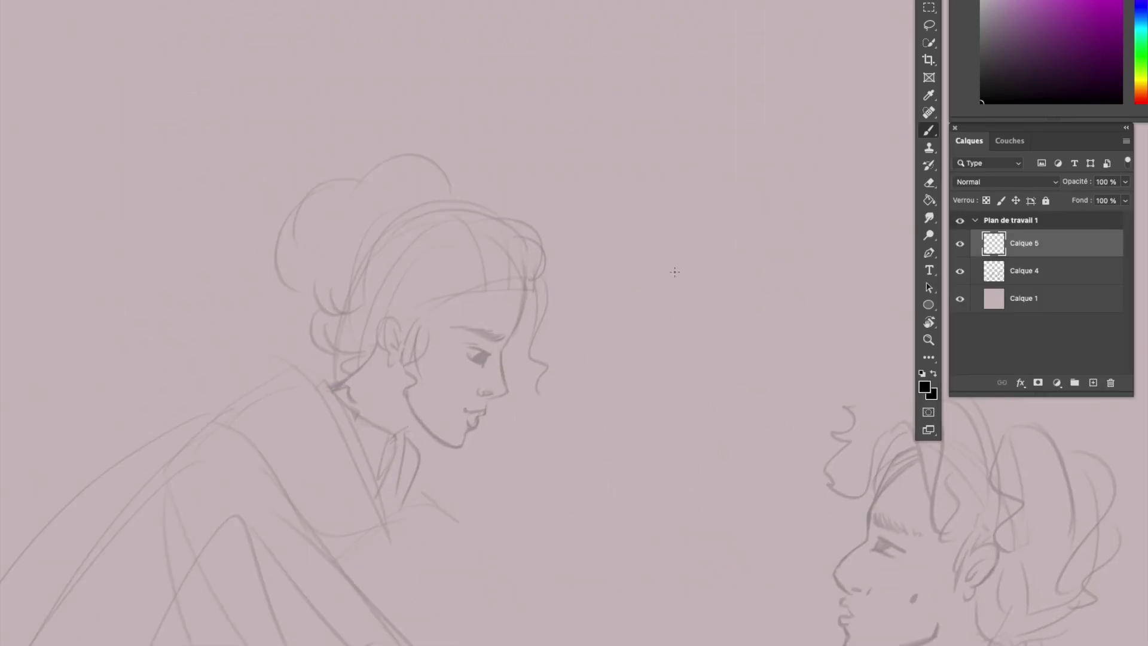
pyautogui.hotkey('ctrl', '+')
pyautogui.moveTo(259, 339); pyautogui.dragTo(242, 349)
pyautogui.moveTo(515, 350); pyautogui.dragTo(484, 364)
pyautogui.moveTo(456, 335)
pyautogui.mouseDown()
pyautogui.moveTo(434, 342)
pyautogui.moveTo(425, 325)
pyautogui.mouseUp()
pyautogui.press('e')
pyautogui.moveTo(472, 356); pyautogui.dragTo(448, 371)
pyautogui.press('b')
pyautogui.moveTo(552, 235)
pyautogui.mouseDown()
pyautogui.moveTo(510, 372)
pyautogui.moveTo(498, 497)
pyautogui.mouseUp()
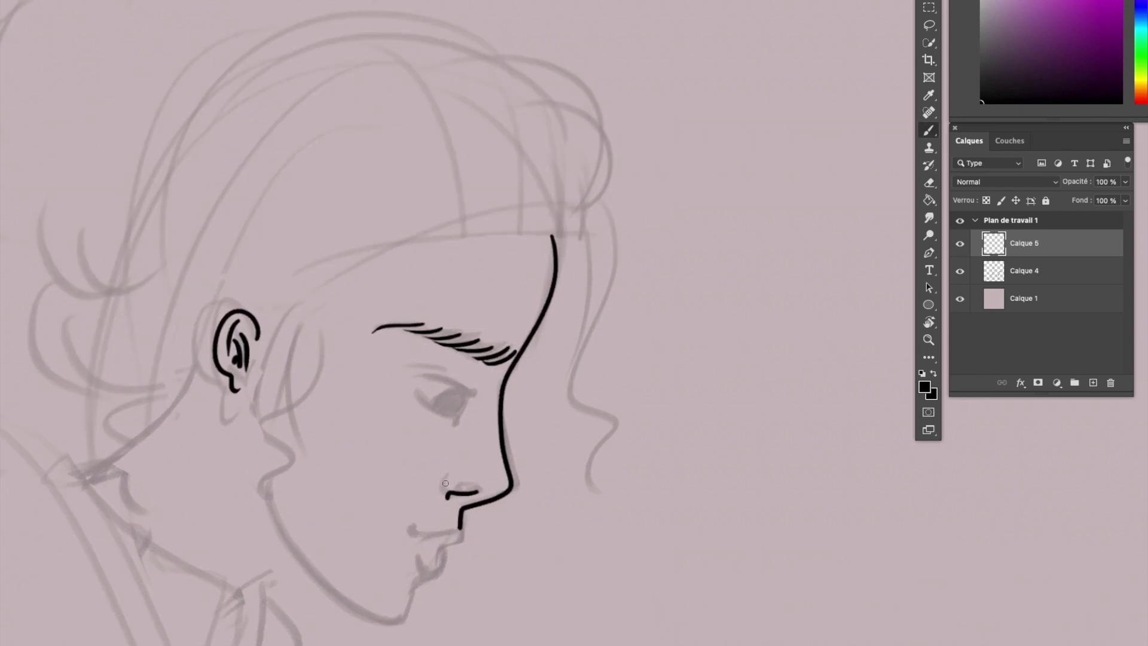
# Ink the woman's eye, nostril and lips over the faded sketch.
pyautogui.hotkey('ctrl', '+')
pyautogui.moveTo(481, 393); pyautogui.dragTo(434, 380)
pyautogui.moveTo(547, 354)
pyautogui.mouseDown()
pyautogui.moveTo(587, 343)
pyautogui.moveTo(571, 364)
pyautogui.mouseUp()
pyautogui.hotkey('ctrl', 'z')
pyautogui.hotkey('ctrl', '-')
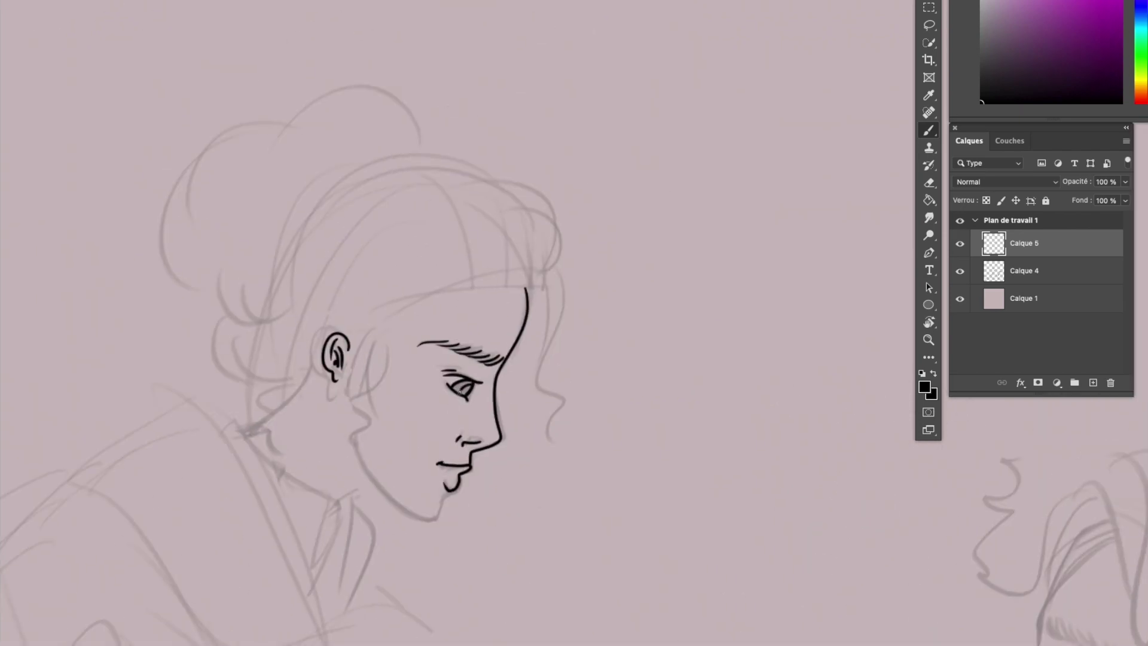
# Ink the woman's swept-back front hair with curved strands running from the hairline up to the crown.
pyautogui.hotkey('ctrl', '+')
pyautogui.moveTo(502, 270)
pyautogui.mouseDown()
pyautogui.moveTo(401, 145)
pyautogui.moveTo(498, 207)
pyautogui.moveTo(495, 270)
pyautogui.mouseUp()
pyautogui.moveTo(414, 138)
pyautogui.mouseDown()
pyautogui.moveTo(481, 268)
pyautogui.moveTo(462, 266)
pyautogui.moveTo(381, 138)
pyautogui.mouseUp()
pyautogui.moveTo(376, 145)
pyautogui.mouseDown()
pyautogui.moveTo(415, 272)
pyautogui.moveTo(394, 275)
pyautogui.moveTo(357, 122)
pyautogui.mouseUp()
pyautogui.moveTo(325, 307)
pyautogui.mouseDown()
pyautogui.moveTo(333, 118)
pyautogui.moveTo(350, 110)
pyautogui.mouseUp()
pyautogui.moveTo(356, 290)
pyautogui.mouseDown()
pyautogui.moveTo(352, 120)
pyautogui.moveTo(370, 286)
pyautogui.mouseUp()
pyautogui.moveTo(500, 276)
pyautogui.mouseDown()
pyautogui.moveTo(494, 153)
pyautogui.moveTo(501, 268)
pyautogui.mouseUp()
# Ink wavy strands along the side of the woman's head and a wavy sideburn in front of her ear.
pyautogui.moveTo(289, 270); pyautogui.dragTo(327, 100)
pyautogui.moveTo(322, 97)
pyautogui.mouseDown()
pyautogui.moveTo(264, 209)
pyautogui.moveTo(285, 314)
pyautogui.mouseUp()
pyautogui.moveTo(303, 323); pyautogui.dragTo(283, 484)
pyautogui.moveTo(299, 344); pyautogui.dragTo(285, 462)
pyautogui.moveTo(287, 314)
pyautogui.mouseDown()
pyautogui.moveTo(268, 402)
pyautogui.moveTo(274, 127)
pyautogui.moveTo(246, 220)
pyautogui.moveTo(246, 333)
pyautogui.mouseUp()
pyautogui.moveTo(217, 182); pyautogui.dragTo(200, 327)
pyautogui.moveTo(226, 374)
pyautogui.mouseDown()
pyautogui.moveTo(189, 253)
pyautogui.moveTo(208, 197)
pyautogui.mouseUp()
pyautogui.moveTo(206, 186); pyautogui.dragTo(236, 263)
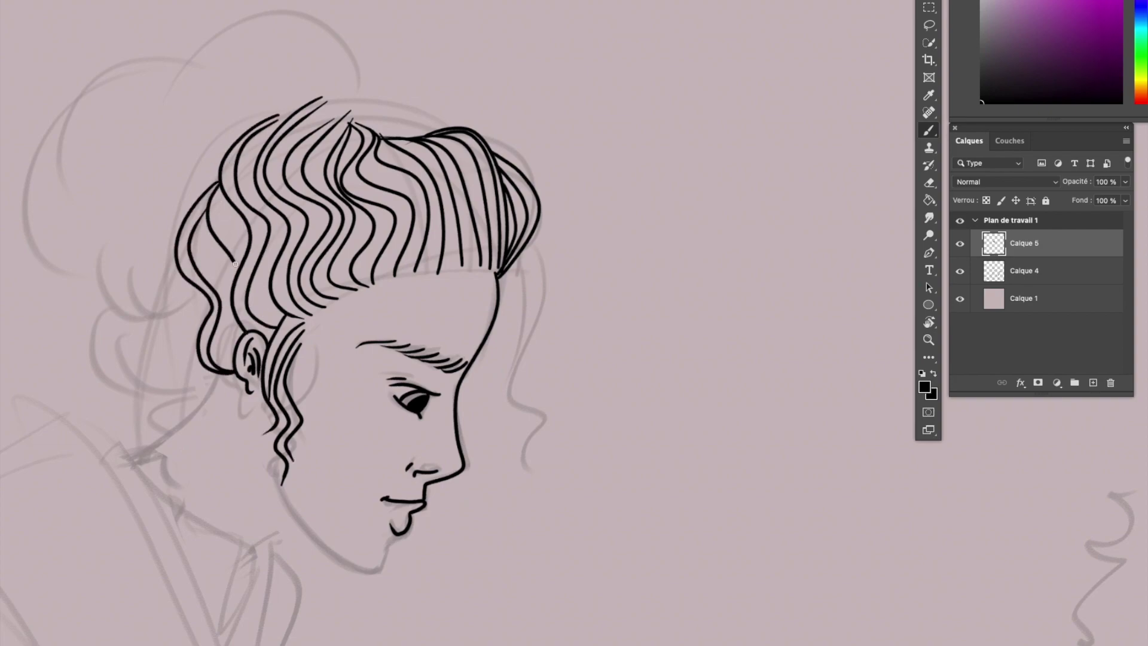
# Ink the woman's neck, collar edge and jawline, a loose wavy lock at her forehead, and the swept lock on top.
pyautogui.moveTo(207, 210)
pyautogui.mouseDown()
pyautogui.moveTo(229, 284)
pyautogui.moveTo(228, 370)
pyautogui.mouseUp()
pyautogui.moveTo(221, 372)
pyautogui.mouseDown()
pyautogui.moveTo(130, 451)
pyautogui.moveTo(265, 549)
pyautogui.moveTo(251, 541)
pyautogui.moveTo(305, 530)
pyautogui.moveTo(392, 536)
pyautogui.mouseUp()
pyautogui.moveTo(508, 268)
pyautogui.mouseDown()
pyautogui.moveTo(479, 445)
pyautogui.moveTo(491, 413)
pyautogui.mouseUp()
pyautogui.moveTo(447, 125); pyautogui.dragTo(333, 96)
pyautogui.moveTo(333, 97)
pyautogui.mouseDown()
pyautogui.moveTo(436, 131)
pyautogui.moveTo(334, 98)
pyautogui.moveTo(412, 137)
pyautogui.mouseUp()
pyautogui.moveTo(356, 87)
pyautogui.mouseDown()
pyautogui.moveTo(174, 67)
pyautogui.moveTo(350, 74)
pyautogui.moveTo(173, 76)
pyautogui.moveTo(349, 90)
pyautogui.mouseUp()
# Ink the central coil of the woman's bun with nested curved strands.
pyautogui.moveTo(200, 293)
pyautogui.mouseDown()
pyautogui.moveTo(346, 329)
pyautogui.moveTo(274, 293)
pyautogui.mouseUp()
pyautogui.moveTo(256, 209); pyautogui.dragTo(284, 272)
pyautogui.moveTo(269, 215); pyautogui.dragTo(293, 263)
pyautogui.moveTo(282, 218)
pyautogui.mouseDown()
pyautogui.moveTo(302, 257)
pyautogui.moveTo(311, 251)
pyautogui.mouseUp()
pyautogui.moveTo(310, 226); pyautogui.dragTo(323, 245)
pyautogui.moveTo(318, 204)
pyautogui.mouseDown()
pyautogui.moveTo(253, 284)
pyautogui.moveTo(270, 214)
pyautogui.moveTo(301, 214)
pyautogui.moveTo(251, 205)
pyautogui.moveTo(329, 213)
pyautogui.moveTo(333, 230)
pyautogui.moveTo(285, 205)
pyautogui.moveTo(311, 204)
pyautogui.mouseUp()
# Ink the large outer lobe of the bun around the coil with concentric curved strands.
pyautogui.moveTo(241, 232); pyautogui.dragTo(349, 234)
pyautogui.moveTo(247, 186); pyautogui.dragTo(247, 284)
pyautogui.moveTo(256, 170)
pyautogui.mouseDown()
pyautogui.moveTo(358, 226)
pyautogui.moveTo(254, 292)
pyautogui.mouseUp()
pyautogui.moveTo(238, 312)
pyautogui.mouseDown()
pyautogui.moveTo(160, 240)
pyautogui.moveTo(238, 160)
pyautogui.mouseUp()
pyautogui.moveTo(215, 204)
pyautogui.mouseDown()
pyautogui.moveTo(234, 294)
pyautogui.moveTo(239, 166)
pyautogui.mouseUp()
# Ink the upper lobes of the bun, filling the topmost one with wavy strands.
pyautogui.moveTo(371, 158); pyautogui.dragTo(377, 188)
pyautogui.moveTo(302, 156)
pyautogui.mouseDown()
pyautogui.moveTo(373, 173)
pyautogui.moveTo(362, 218)
pyautogui.mouseUp()
pyautogui.moveTo(233, 114); pyautogui.dragTo(323, 81)
pyautogui.moveTo(233, 162); pyautogui.dragTo(239, 96)
pyautogui.moveTo(251, 125)
pyautogui.mouseDown()
pyautogui.moveTo(319, 122)
pyautogui.moveTo(239, 160)
pyautogui.mouseUp()
pyautogui.moveTo(315, 125); pyautogui.dragTo(250, 146)
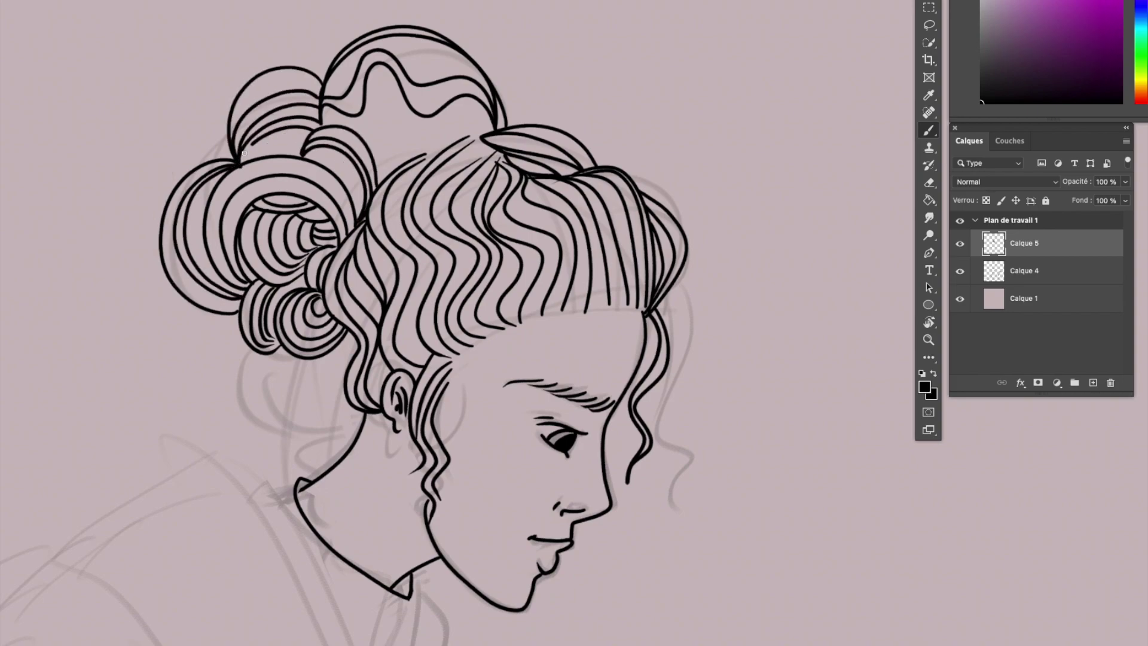
pyautogui.moveTo(320, 109); pyautogui.dragTo(430, 125)
pyautogui.moveTo(320, 123)
pyautogui.mouseDown()
pyautogui.moveTo(386, 144)
pyautogui.moveTo(484, 127)
pyautogui.mouseUp()
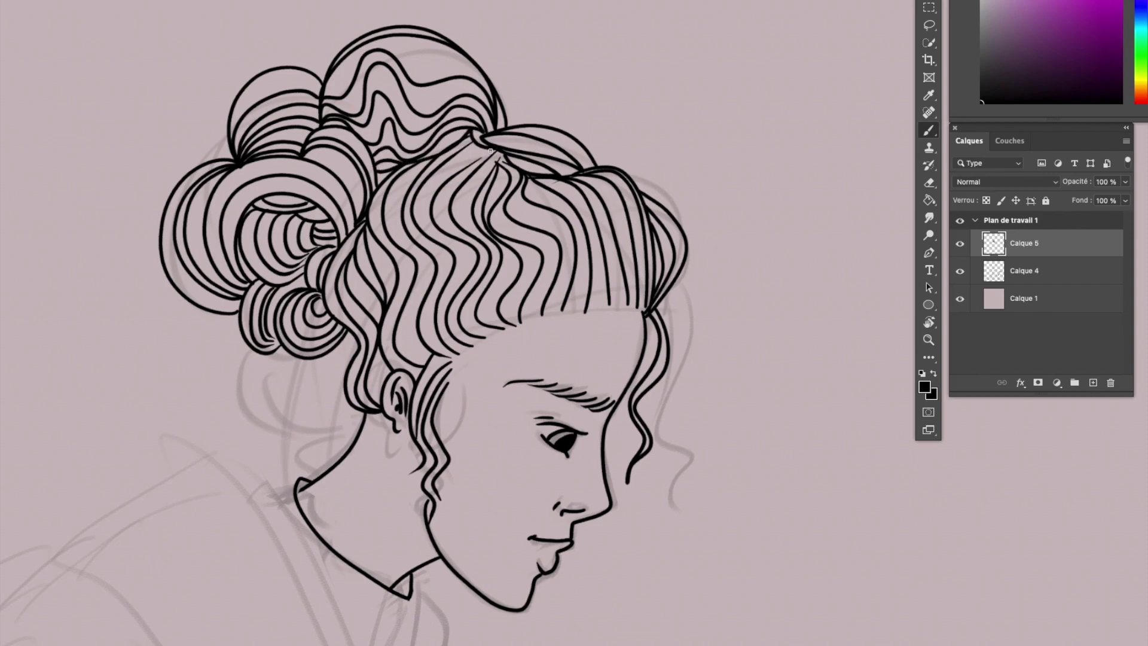
# Ink the lowest curl of the bun and the loose wavy strands at the woman's nape.
pyautogui.scroll(-3, 499, 126)
pyautogui.moveTo(239, 141)
pyautogui.mouseDown()
pyautogui.moveTo(257, 182)
pyautogui.moveTo(308, 183)
pyautogui.mouseUp()
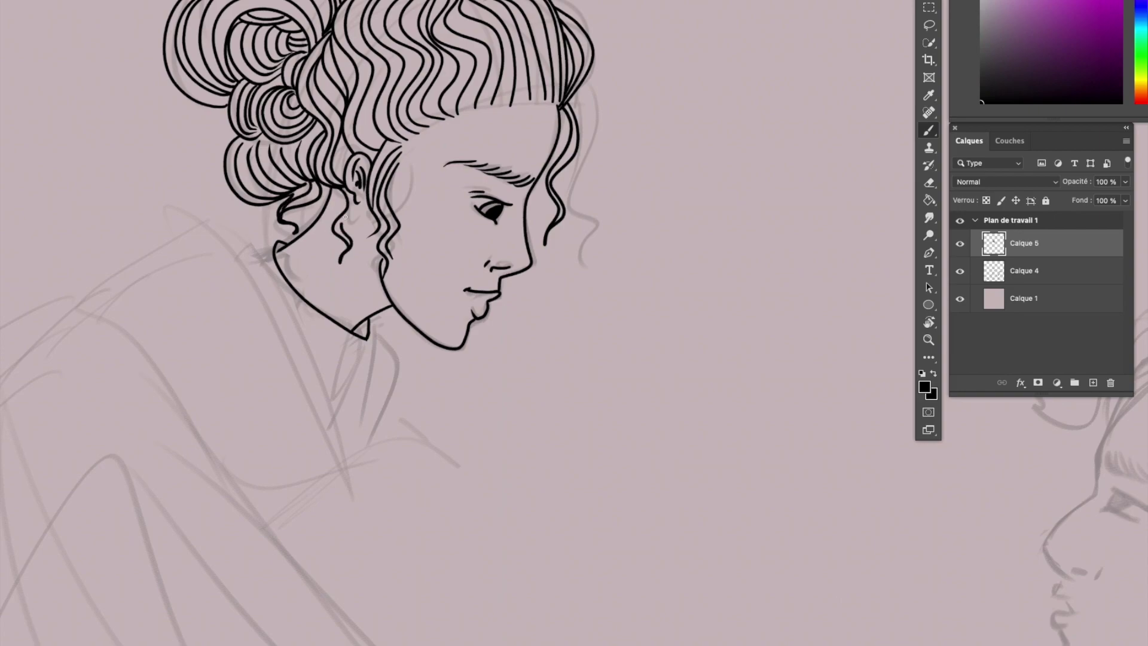
pyautogui.scroll(-5, 341, 222)
pyautogui.scroll(4, 361, 292)
pyautogui.press('e')
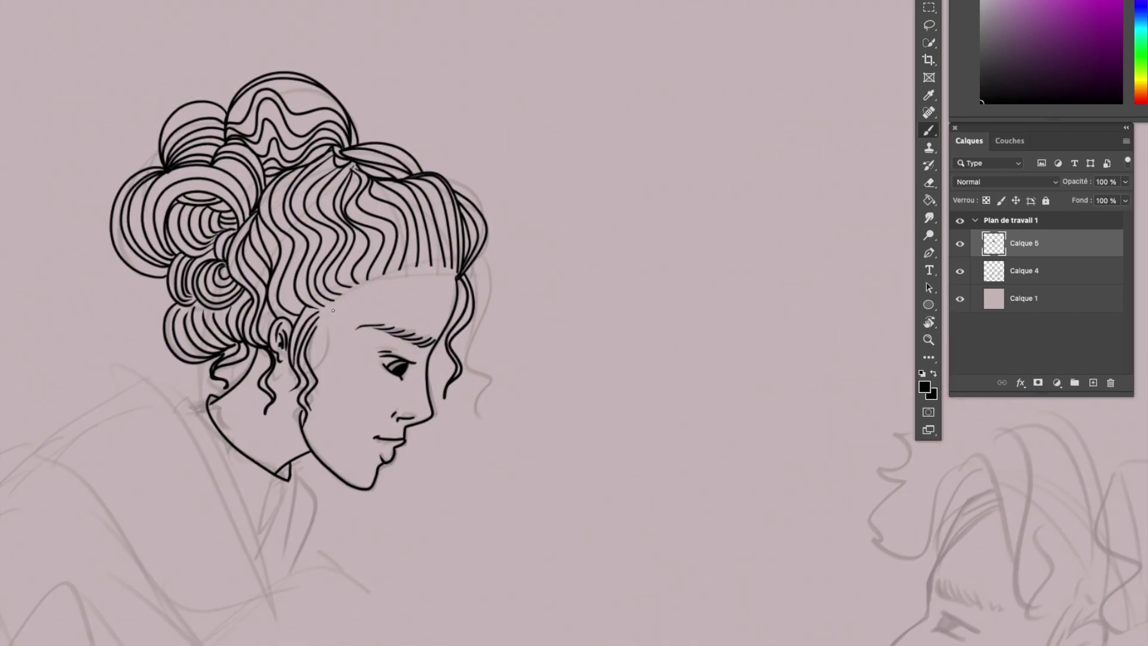
# Ink the reclining man's eye, hatched eyebrow, cheek mole, and forehead-to-nose profile.
pyautogui.scroll(-5, 333, 310)
pyautogui.scroll(5, 691, 333)
pyautogui.press('b')
pyautogui.moveTo(437, 331)
pyautogui.mouseDown()
pyautogui.moveTo(422, 352)
pyautogui.moveTo(480, 372)
pyautogui.mouseUp()
pyautogui.moveTo(434, 326); pyautogui.dragTo(494, 360)
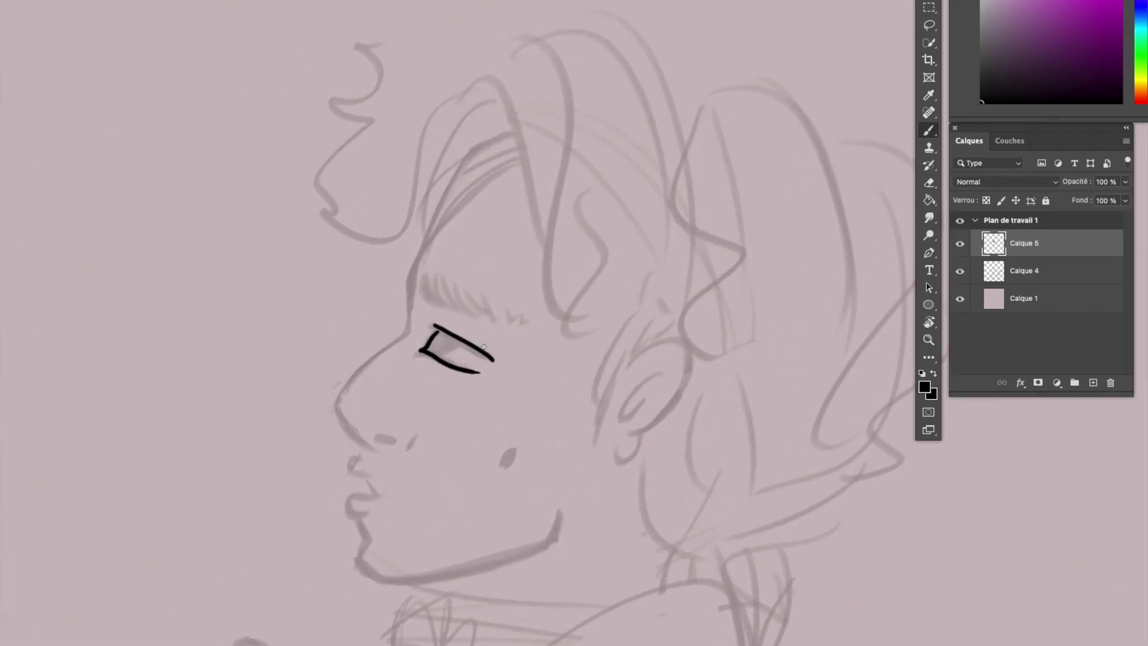
pyautogui.moveTo(422, 281)
pyautogui.mouseDown()
pyautogui.moveTo(478, 323)
pyautogui.moveTo(541, 345)
pyautogui.mouseUp()
pyautogui.click(508, 457)
pyautogui.moveTo(520, 156)
pyautogui.mouseDown()
pyautogui.moveTo(431, 233)
pyautogui.moveTo(367, 449)
pyautogui.moveTo(412, 323)
pyautogui.moveTo(342, 400)
pyautogui.mouseUp()
pyautogui.hotkey('ctrl', 'z')
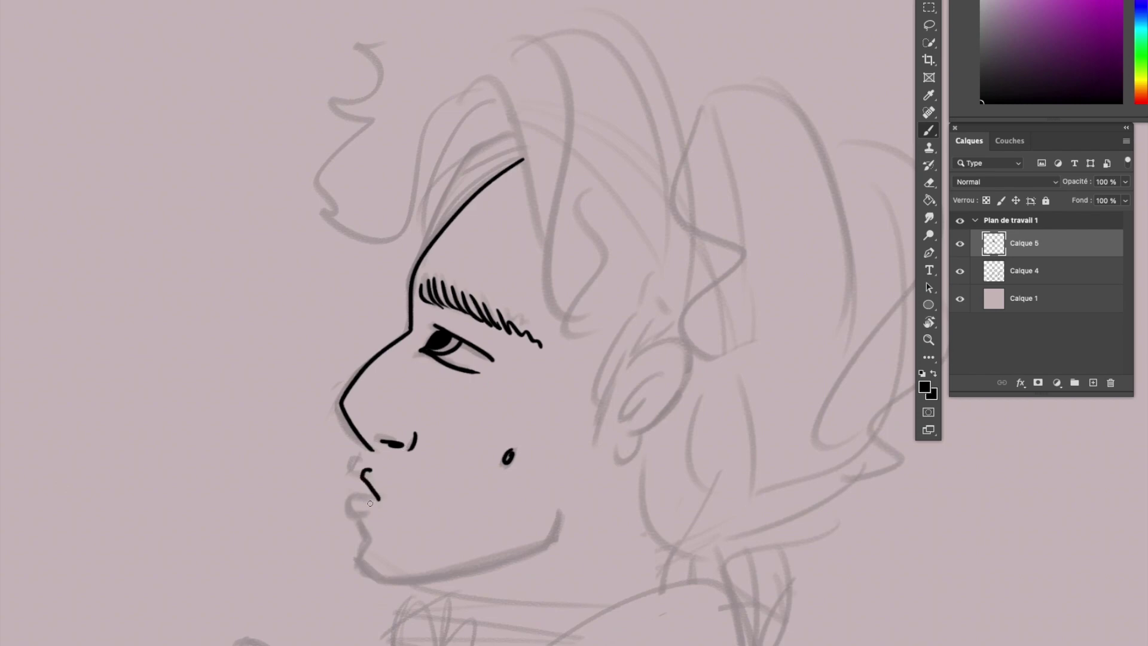
# Ink the man's chin and jawline, his ear, and the sideburn strands in front of it.
pyautogui.moveTo(371, 541); pyautogui.dragTo(561, 515)
pyautogui.moveTo(635, 376)
pyautogui.mouseDown()
pyautogui.moveTo(625, 450)
pyautogui.moveTo(627, 434)
pyautogui.mouseUp()
pyautogui.moveTo(669, 366); pyautogui.dragTo(663, 399)
pyautogui.moveTo(638, 327); pyautogui.dragTo(605, 411)
pyautogui.moveTo(619, 362); pyautogui.dragTo(606, 466)
# Ink the man's fringe with parallel curved locks falling over his forehead from the parting.
pyautogui.moveTo(450, 174); pyautogui.dragTo(536, 287)
pyautogui.press('e')
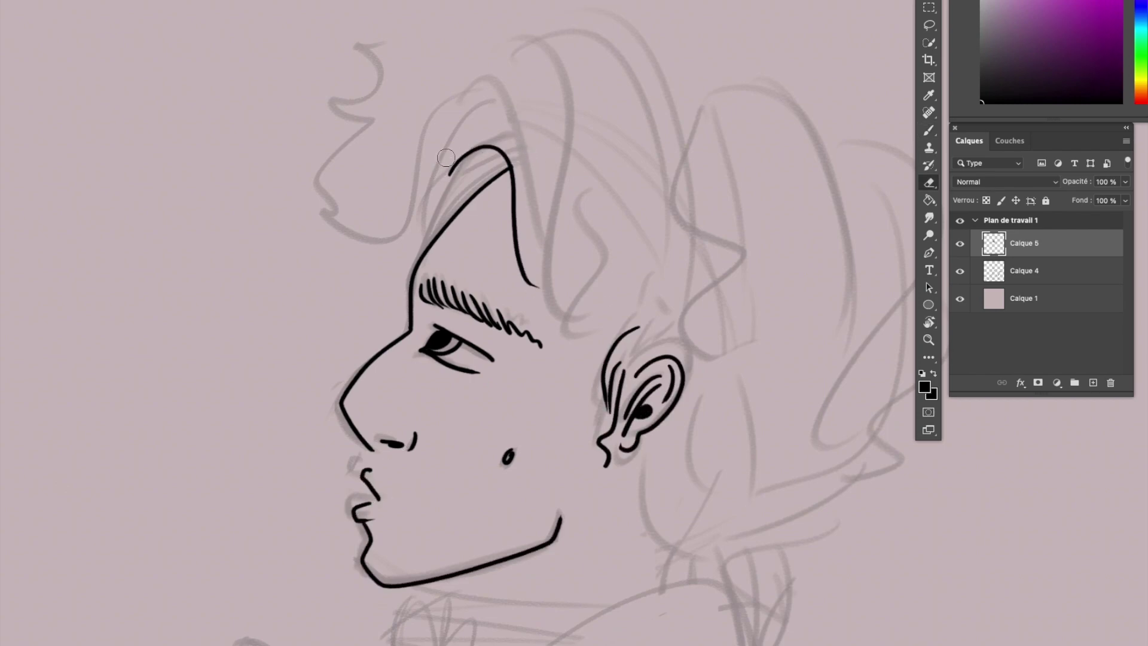
pyautogui.press('b')
pyautogui.moveTo(448, 174); pyautogui.dragTo(556, 296)
pyautogui.moveTo(486, 127); pyautogui.dragTo(583, 293)
pyautogui.moveTo(538, 99); pyautogui.dragTo(625, 284)
pyautogui.moveTo(428, 214)
pyautogui.mouseDown()
pyautogui.moveTo(501, 102)
pyautogui.moveTo(419, 248)
pyautogui.mouseUp()
pyautogui.moveTo(477, 131); pyautogui.dragTo(392, 252)
pyautogui.moveTo(509, 157); pyautogui.dragTo(444, 223)
# Ink the man's crown strands, the outline of the hair behind them, and long wavy locks behind his ear.
pyautogui.moveTo(543, 85)
pyautogui.mouseDown()
pyautogui.moveTo(385, 110)
pyautogui.moveTo(313, 136)
pyautogui.moveTo(449, 331)
pyautogui.mouseUp()
pyautogui.moveTo(440, 190)
pyautogui.mouseDown()
pyautogui.moveTo(550, 423)
pyautogui.moveTo(554, 516)
pyautogui.mouseUp()
pyautogui.moveTo(450, 192)
pyautogui.mouseDown()
pyautogui.moveTo(559, 419)
pyautogui.moveTo(502, 479)
pyautogui.moveTo(463, 610)
pyautogui.mouseUp()
pyautogui.moveTo(437, 341)
pyautogui.mouseDown()
pyautogui.moveTo(499, 488)
pyautogui.moveTo(323, 145)
pyautogui.mouseUp()
pyautogui.moveTo(396, 326); pyautogui.dragTo(329, 144)
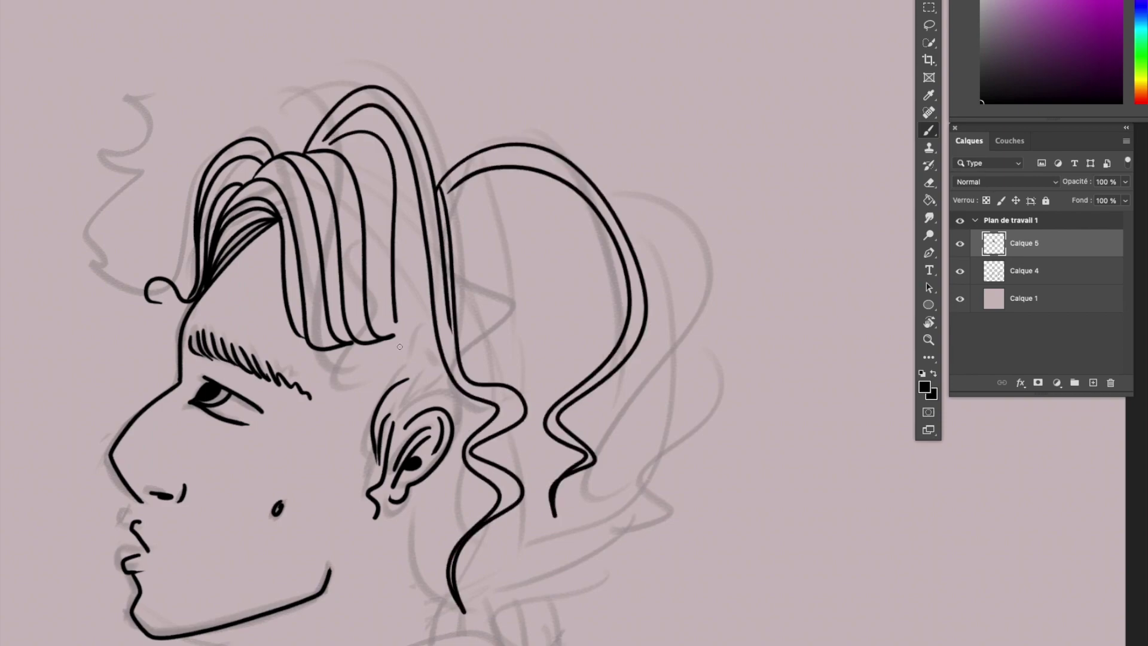
pyautogui.moveTo(436, 382); pyautogui.dragTo(320, 147)
pyautogui.moveTo(372, 194); pyautogui.dragTo(393, 336)
pyautogui.moveTo(423, 238)
pyautogui.mouseDown()
pyautogui.moveTo(420, 291)
pyautogui.moveTo(466, 496)
pyautogui.moveTo(455, 628)
pyautogui.mouseUp()
pyautogui.moveTo(461, 622); pyautogui.dragTo(455, 470)
# Ink the flowing locks at the back of the man's head and the wavy outline of his outer curls down to the nape.
pyautogui.moveTo(538, 496); pyautogui.dragTo(451, 200)
pyautogui.moveTo(577, 257)
pyautogui.mouseDown()
pyautogui.moveTo(520, 454)
pyautogui.moveTo(535, 550)
pyautogui.mouseUp()
pyautogui.moveTo(489, 631)
pyautogui.mouseDown()
pyautogui.moveTo(625, 529)
pyautogui.moveTo(688, 337)
pyautogui.mouseUp()
pyautogui.moveTo(609, 440)
pyautogui.mouseDown()
pyautogui.moveTo(687, 336)
pyautogui.moveTo(595, 180)
pyautogui.mouseUp()
pyautogui.moveTo(601, 188); pyautogui.dragTo(694, 323)
pyautogui.moveTo(622, 418); pyautogui.dragTo(577, 544)
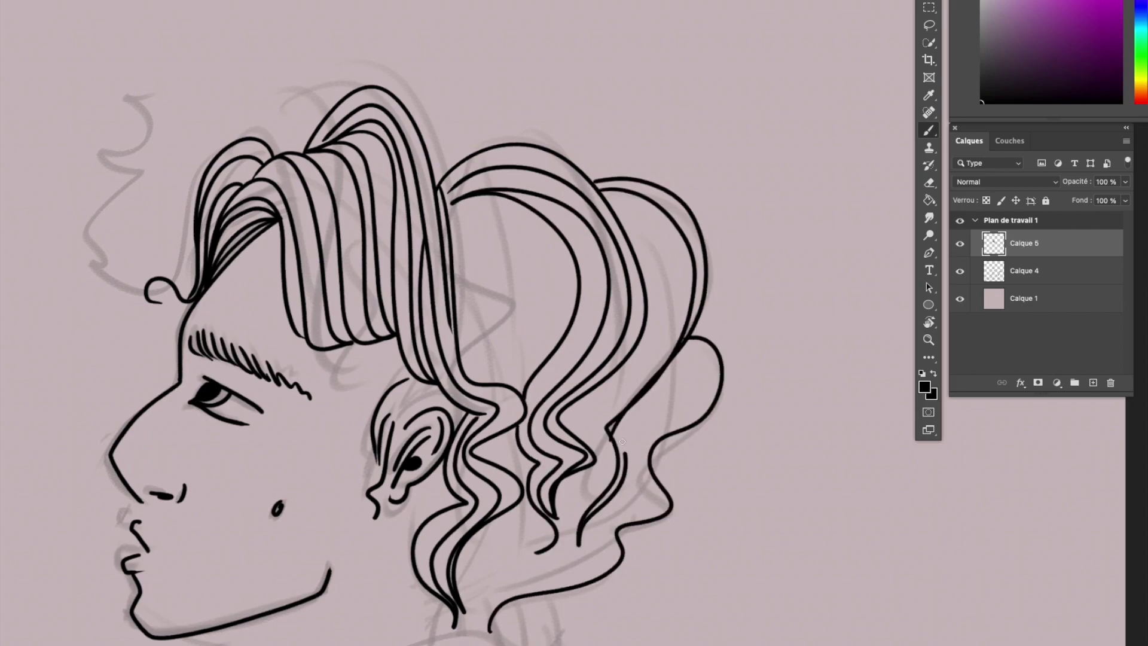
# Fill the man's lower outer curl with parallel strands following its wavy contour.
pyautogui.moveTo(694, 340); pyautogui.dragTo(622, 448)
pyautogui.moveTo(699, 347); pyautogui.dragTo(567, 575)
pyautogui.moveTo(678, 421)
pyautogui.mouseDown()
pyautogui.moveTo(580, 550)
pyautogui.moveTo(708, 339)
pyautogui.mouseUp()
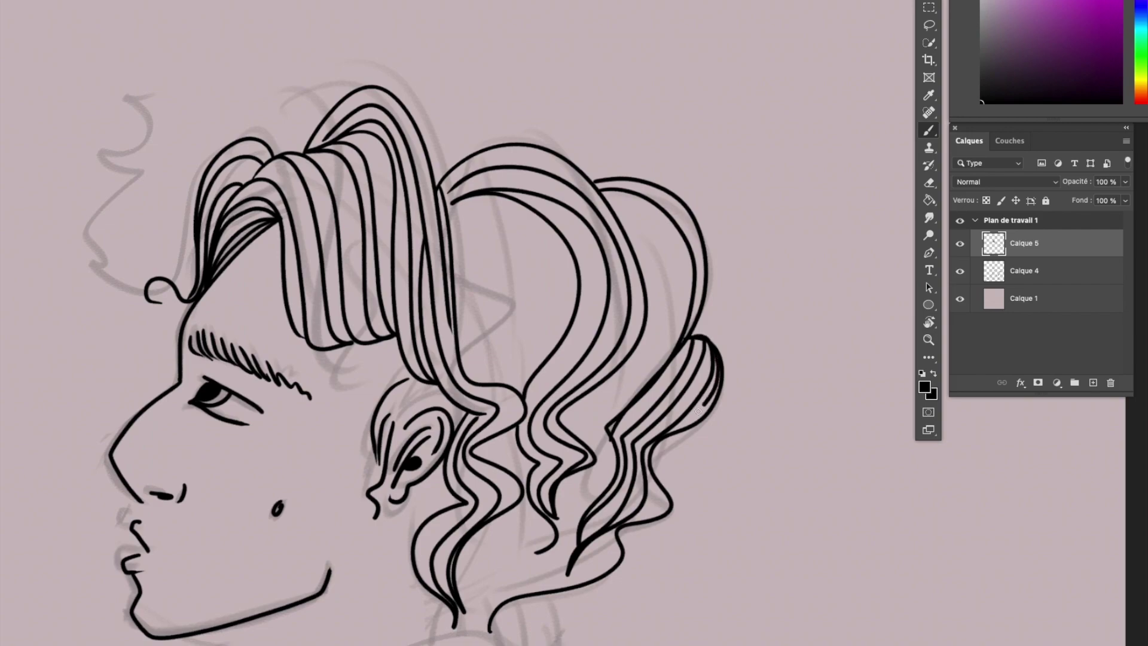
# Ink wavy strands inside the curls gathering at the man's nape.
pyautogui.moveTo(626, 526); pyautogui.dragTo(571, 577)
pyautogui.moveTo(616, 529)
pyautogui.mouseDown()
pyautogui.moveTo(513, 580)
pyautogui.moveTo(568, 589)
pyautogui.mouseUp()
pyautogui.moveTo(553, 580); pyautogui.dragTo(481, 600)
pyautogui.moveTo(529, 505); pyautogui.dragTo(469, 559)
pyautogui.moveTo(525, 526)
pyautogui.mouseDown()
pyautogui.moveTo(460, 637)
pyautogui.moveTo(478, 592)
pyautogui.mouseUp()
pyautogui.moveTo(559, 532); pyautogui.dragTo(472, 627)
pyautogui.scroll(-4, 528, 214)
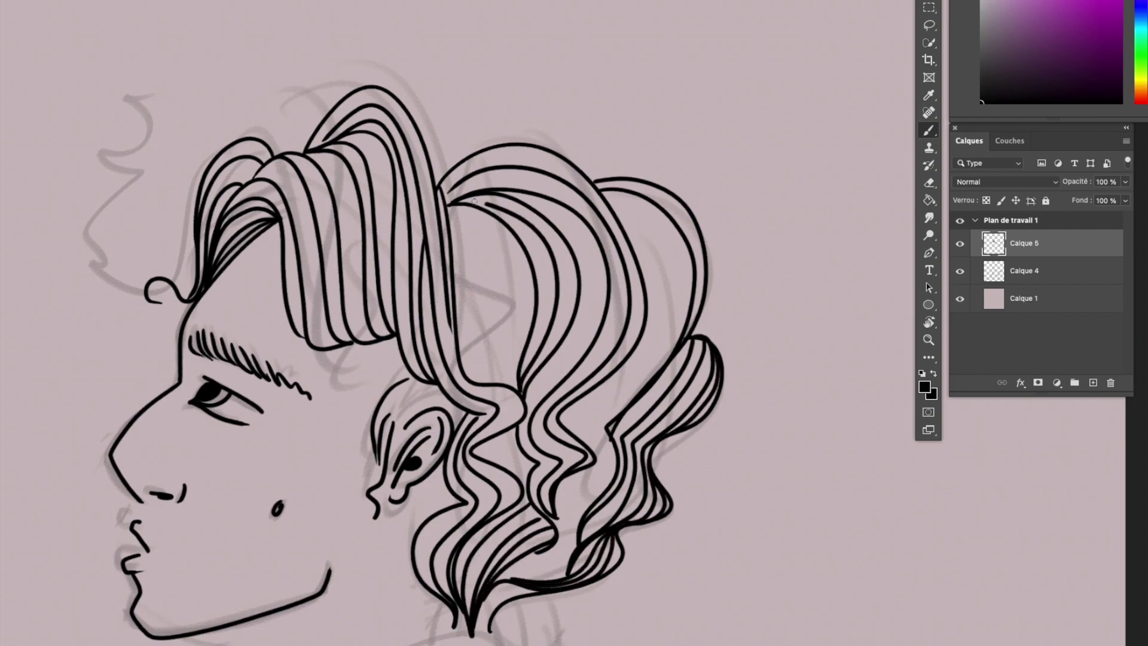
pyautogui.scroll(-1, 585, 339)
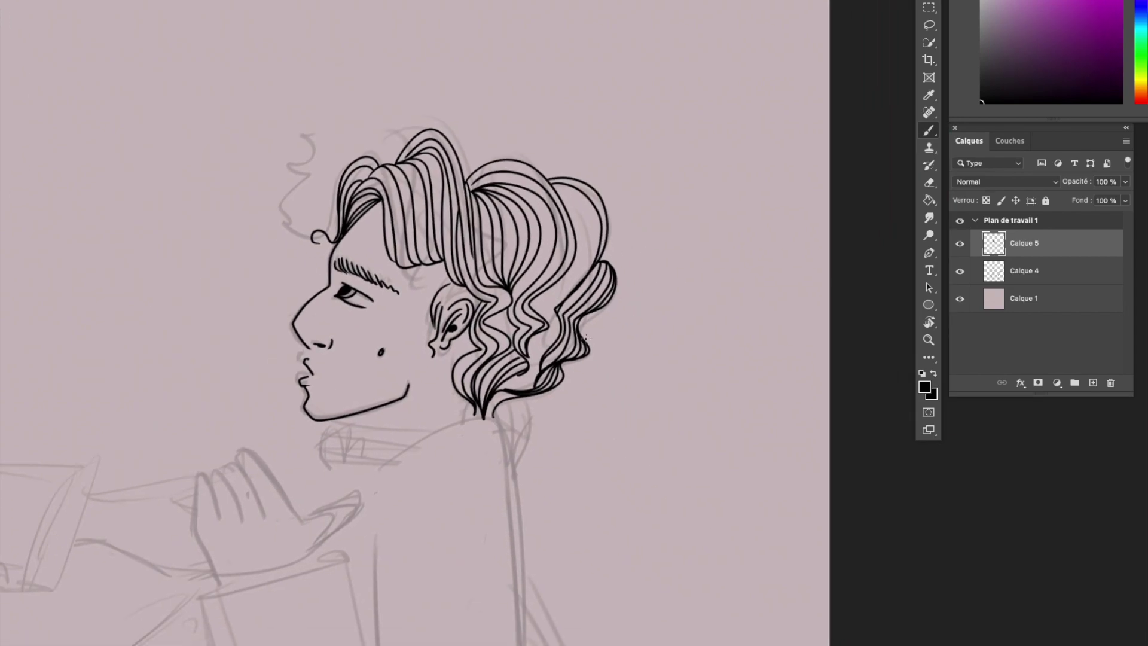
# Ink short curved strands across the man's temple and around the top of his ear.
pyautogui.scroll(3, 439, 201)
pyautogui.moveTo(409, 269); pyautogui.dragTo(435, 330)
pyautogui.moveTo(446, 277); pyautogui.dragTo(433, 301)
pyautogui.moveTo(443, 379); pyautogui.dragTo(447, 422)
pyautogui.moveTo(465, 368); pyautogui.dragTo(450, 422)
# Fill the remaining gaps in the man's wavy back hair with extra strands following the existing locks.
pyautogui.scroll(2, 515, 364)
pyautogui.moveTo(498, 251); pyautogui.dragTo(527, 332)
pyautogui.moveTo(513, 265); pyautogui.dragTo(545, 317)
pyautogui.scroll(-3, 538, 311)
pyautogui.scroll(3, 371, 334)
pyautogui.moveTo(574, 54)
pyautogui.mouseDown()
pyautogui.moveTo(622, 163)
pyautogui.moveTo(475, 463)
pyautogui.moveTo(441, 467)
pyautogui.mouseUp()
pyautogui.moveTo(485, 470)
pyautogui.mouseDown()
pyautogui.moveTo(527, 383)
pyautogui.moveTo(621, 86)
pyautogui.mouseUp()
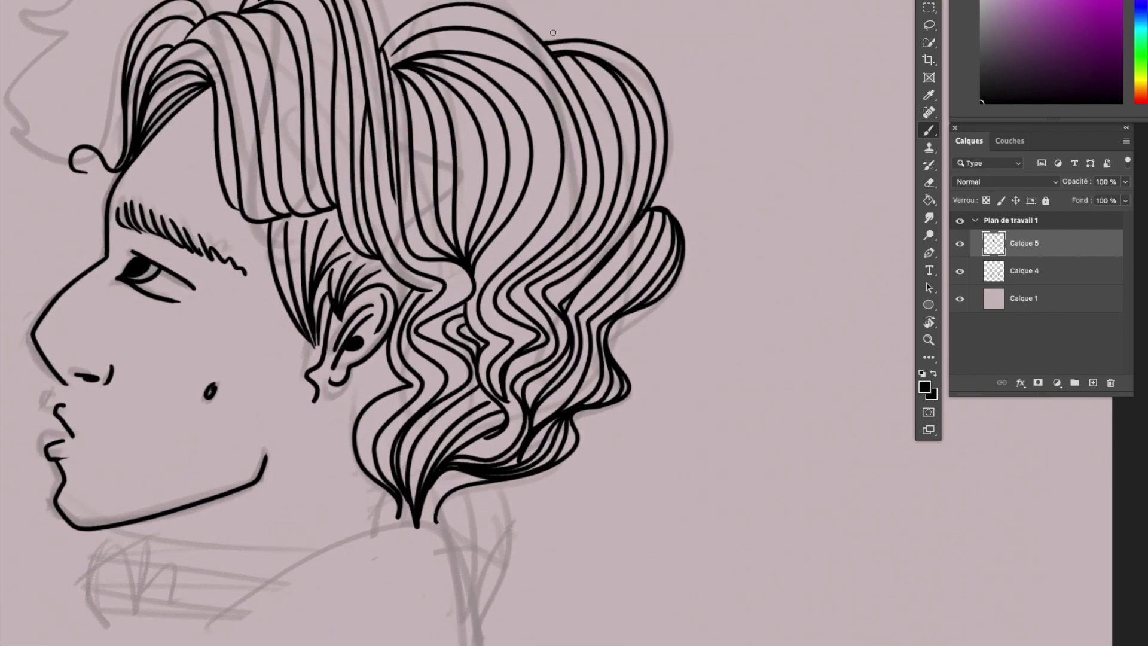
pyautogui.scroll(-2, 553, 33)
pyautogui.moveTo(529, 296); pyautogui.dragTo(535, 405)
pyautogui.moveTo(571, 311); pyautogui.dragTo(532, 401)
pyautogui.moveTo(542, 299); pyautogui.dragTo(524, 407)
pyautogui.moveTo(508, 302)
pyautogui.mouseDown()
pyautogui.moveTo(524, 326)
pyautogui.moveTo(530, 418)
pyautogui.mouseUp()
pyautogui.hotkey('ctrl', 'z')
pyautogui.hotkey('ctrl', 'z')
pyautogui.hotkey('ctrl', 'z')
pyautogui.hotkey('ctrl', 'z')
pyautogui.hotkey('ctrl', 'z')
# Ink the rounded curl hanging below the man's nape, with parallel curved strands meeting at its tip.
pyautogui.moveTo(505, 306); pyautogui.dragTo(531, 419)
pyautogui.moveTo(529, 419); pyautogui.dragTo(558, 289)
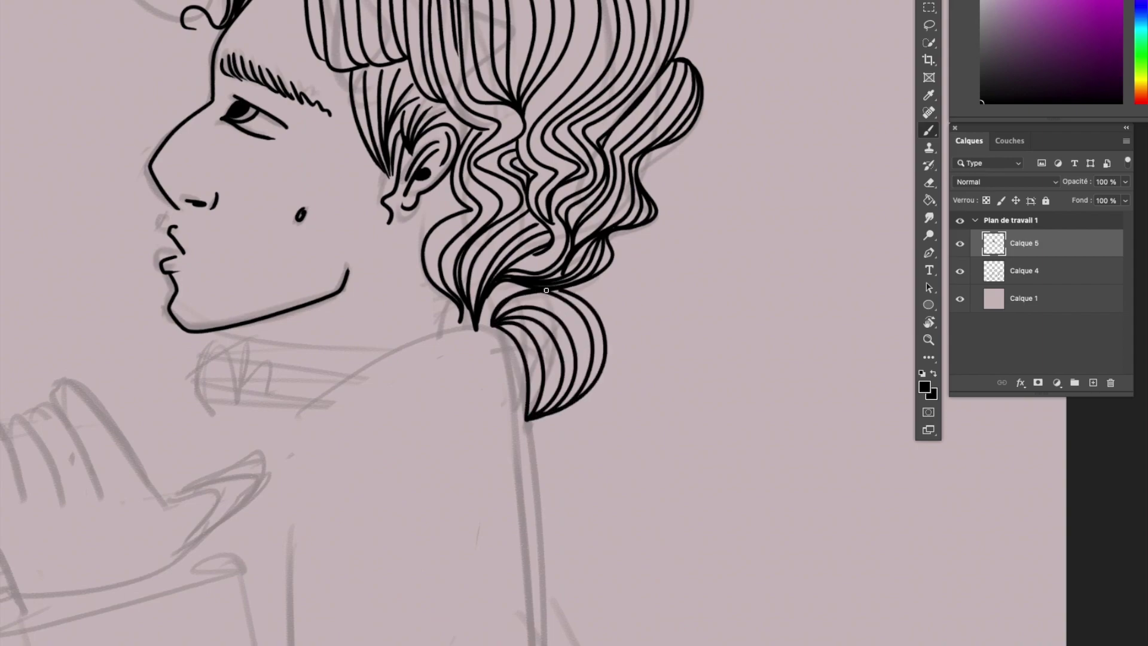
# Ink the man's pleated neckcloth and the shoulder line rising from it to his nape.
pyautogui.scroll(-3, 483, 315)
pyautogui.scroll(2, 455, 323)
pyautogui.moveTo(345, 294)
pyautogui.mouseDown()
pyautogui.moveTo(487, 306)
pyautogui.moveTo(460, 322)
pyautogui.mouseUp()
pyautogui.moveTo(328, 317)
pyautogui.mouseDown()
pyautogui.moveTo(454, 324)
pyautogui.moveTo(359, 375)
pyautogui.moveTo(560, 276)
pyautogui.mouseUp()
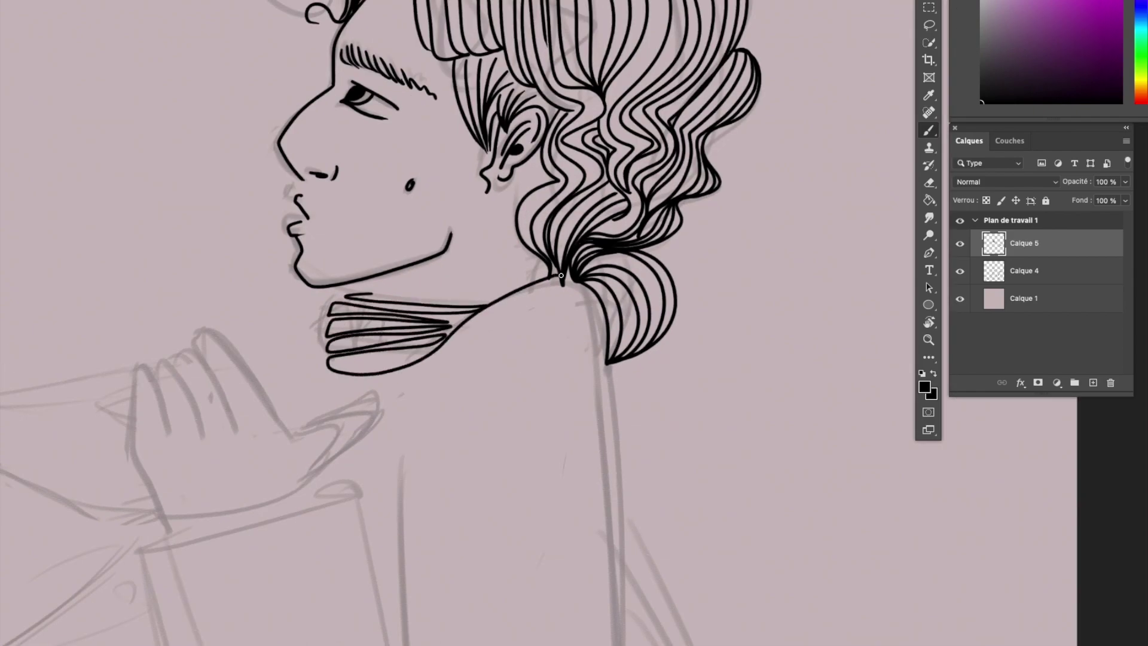
pyautogui.moveTo(369, 290); pyautogui.dragTo(494, 306)
# Ink the man's raised hand with its curled fingers, thumb, and wrist.
pyautogui.scroll(-3, 318, 292)
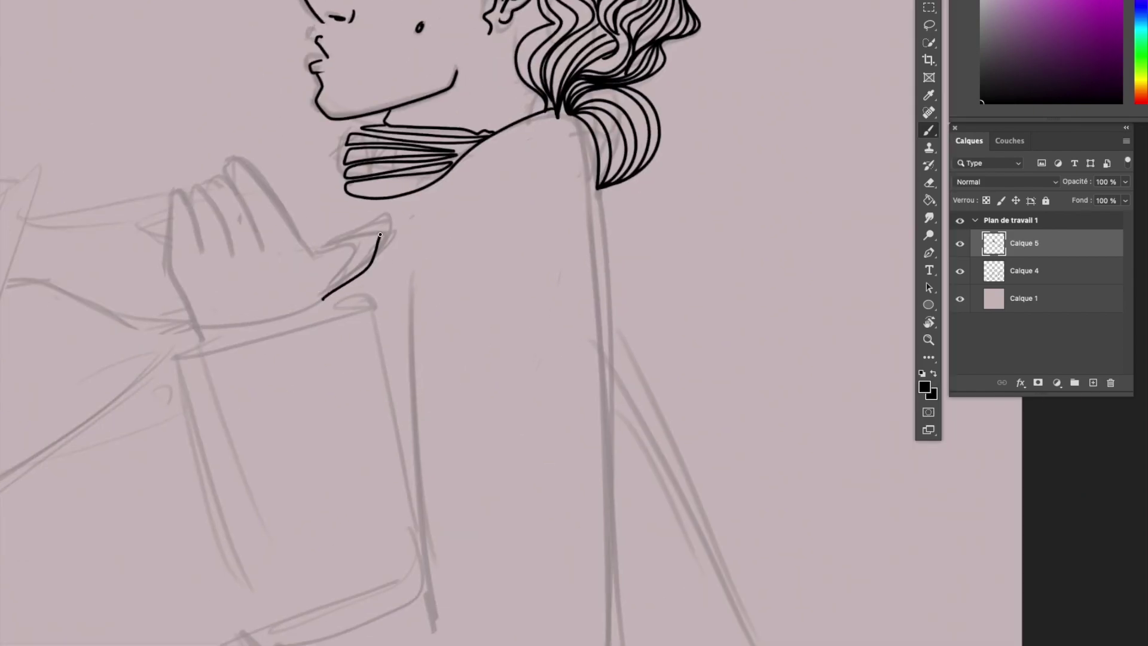
pyautogui.moveTo(298, 247); pyautogui.dragTo(261, 242)
pyautogui.moveTo(228, 174); pyautogui.dragTo(212, 187)
pyautogui.moveTo(178, 223)
pyautogui.mouseDown()
pyautogui.moveTo(216, 340)
pyautogui.moveTo(320, 317)
pyautogui.mouseUp()
pyautogui.hotkey('ctrl', '-')
pyautogui.moveTo(609, 241)
pyautogui.mouseDown()
pyautogui.moveTo(628, 425)
pyautogui.moveTo(461, 491)
pyautogui.mouseUp()
pyautogui.moveTo(422, 345); pyautogui.dragTo(464, 492)
pyautogui.moveTo(463, 492); pyautogui.dragTo(511, 348)
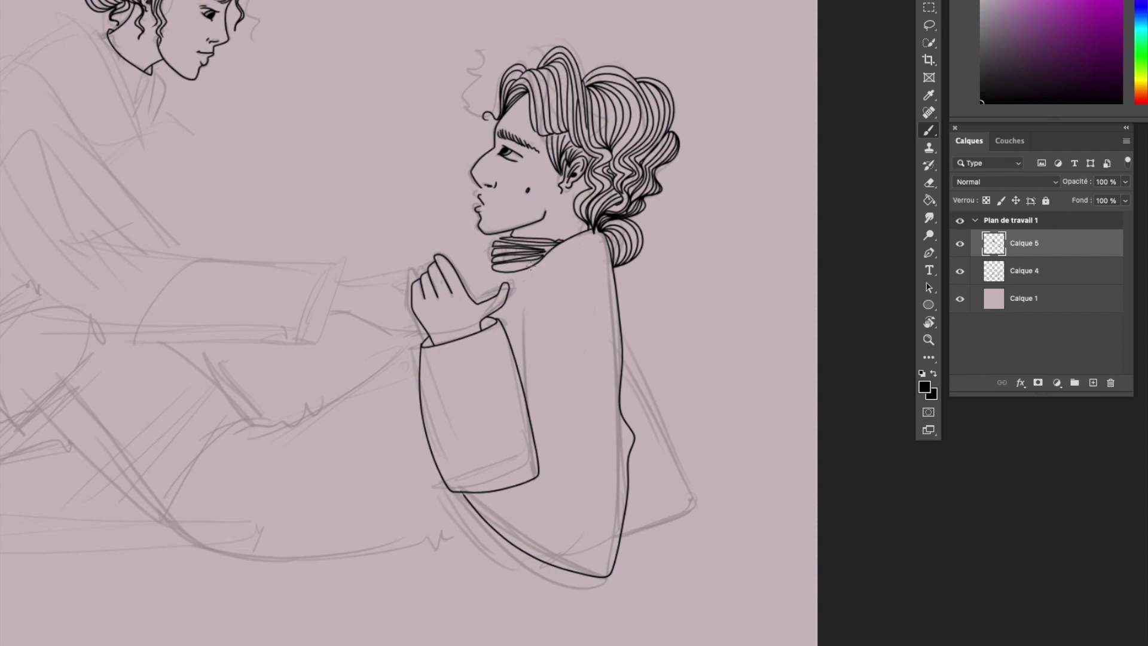
pyautogui.hotkey('ctrl', 'z')
pyautogui.hotkey('ctrl', 'z')
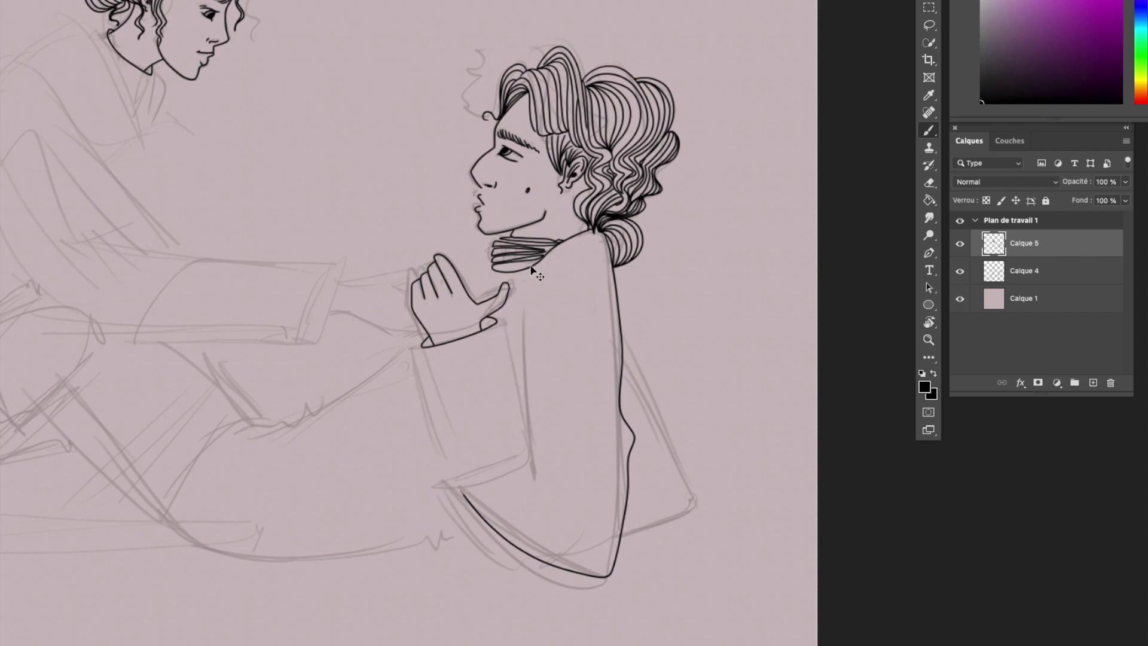
pyautogui.hotkey('ctrl', 'z')
pyautogui.press('e')
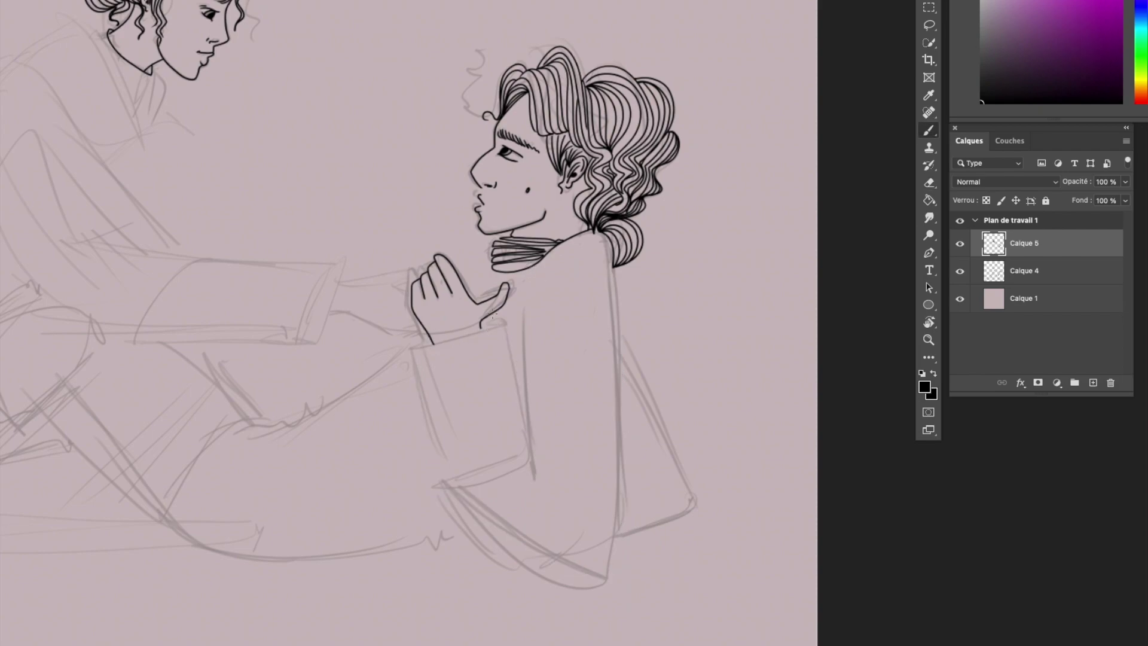
# Ink the man's shirt cuff at the wrist and the long line curving down from his shoulder.
pyautogui.hotkey('ctrl', '+')
pyautogui.press('b')
pyautogui.moveTo(399, 326); pyautogui.dragTo(329, 347)
pyautogui.press('e')
pyautogui.press('b')
pyautogui.moveTo(574, 174); pyautogui.dragTo(478, 525)
pyautogui.scroll(-3, 524, 162)
pyautogui.scroll(-1, 525, 162)
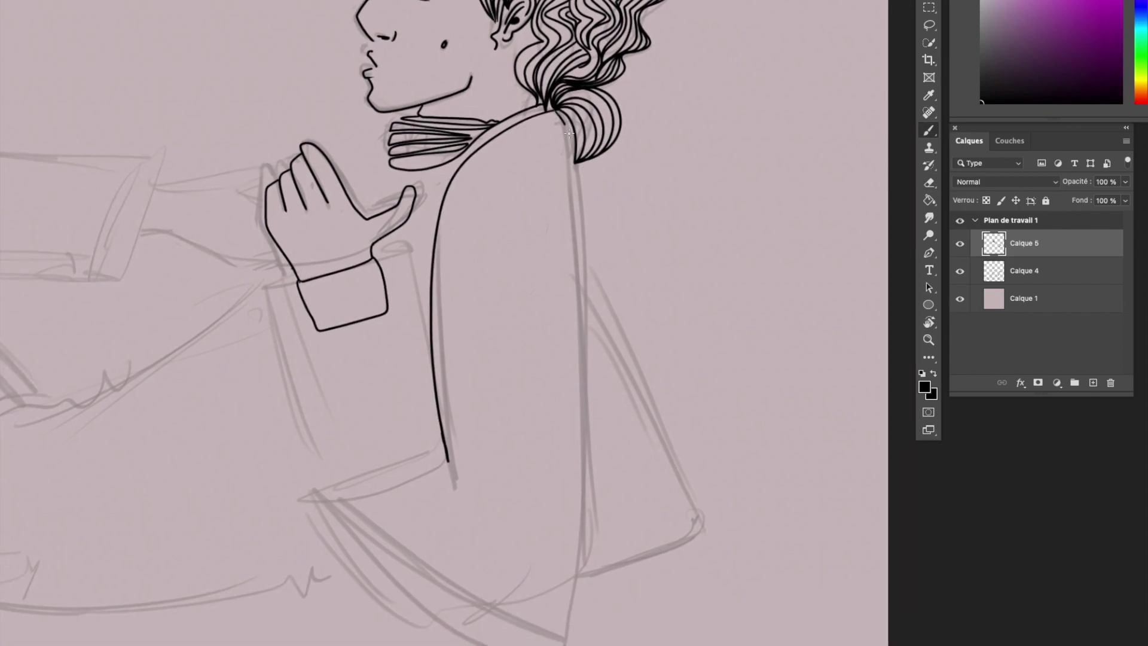
# Ink the man's back and billowing sleeve outline with its inner edge, erasing the torso line where the sleeve overlaps it.
pyautogui.moveTo(594, 157); pyautogui.dragTo(328, 371)
pyautogui.moveTo(389, 312); pyautogui.dragTo(516, 511)
pyautogui.hotkey('ctrl', 'z')
pyautogui.press('e')
pyautogui.moveTo(435, 358); pyautogui.dragTo(449, 462)
pyautogui.press('b')
pyautogui.moveTo(388, 315)
pyautogui.mouseDown()
pyautogui.moveTo(516, 560)
pyautogui.moveTo(515, 613)
pyautogui.mouseUp()
pyautogui.hotkey('ctrl', 'z')
pyautogui.moveTo(402, 347); pyautogui.dragTo(517, 601)
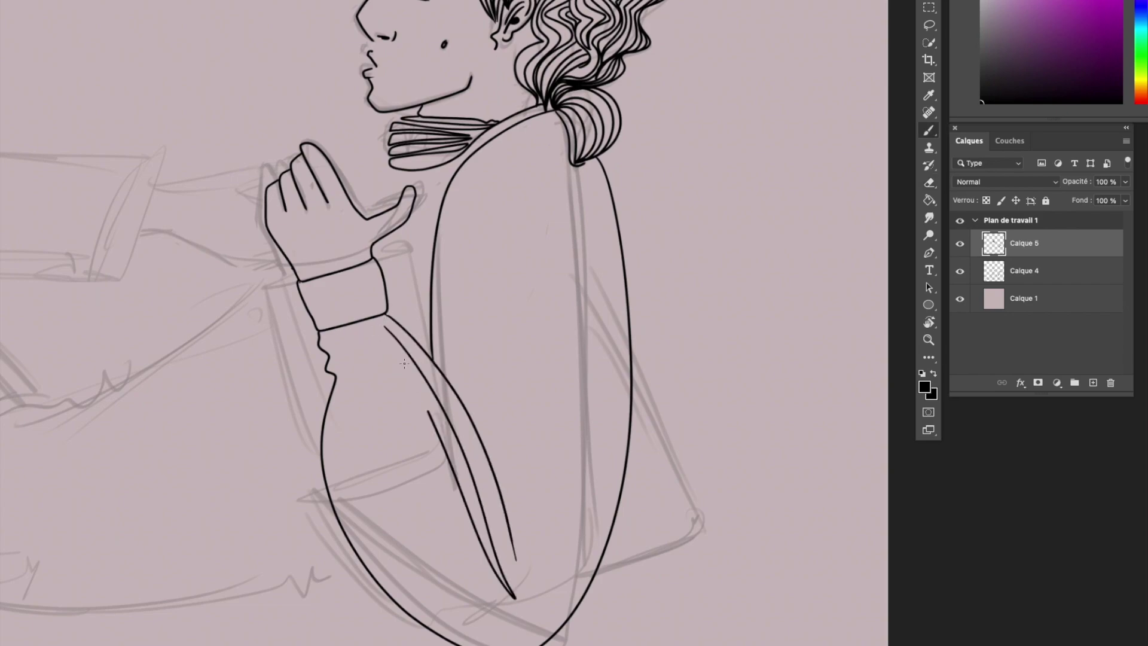
# Ink long gathered folds along the man's forearm sleeve, running from the cuff to the elbow.
pyautogui.moveTo(340, 335); pyautogui.dragTo(388, 570)
pyautogui.moveTo(359, 365); pyautogui.dragTo(526, 633)
pyautogui.moveTo(350, 341); pyautogui.dragTo(523, 619)
pyautogui.moveTo(370, 356)
pyautogui.mouseDown()
pyautogui.moveTo(515, 613)
pyautogui.moveTo(494, 583)
pyautogui.mouseUp()
# Ink the man's shoulder seam and the puffed upper sleeve with fine gathered folds.
pyautogui.moveTo(440, 261); pyautogui.dragTo(441, 359)
pyautogui.moveTo(491, 207); pyautogui.dragTo(491, 269)
pyautogui.moveTo(445, 328); pyautogui.dragTo(541, 613)
pyautogui.moveTo(518, 302); pyautogui.dragTo(571, 598)
pyautogui.moveTo(507, 302)
pyautogui.mouseDown()
pyautogui.moveTo(535, 610)
pyautogui.moveTo(525, 565)
pyautogui.mouseUp()
pyautogui.moveTo(490, 323)
pyautogui.mouseDown()
pyautogui.moveTo(517, 508)
pyautogui.moveTo(498, 473)
pyautogui.mouseUp()
pyautogui.moveTo(479, 309)
pyautogui.mouseDown()
pyautogui.moveTo(472, 415)
pyautogui.moveTo(452, 377)
pyautogui.mouseUp()
pyautogui.moveTo(462, 312); pyautogui.dragTo(445, 362)
# Ink the man's belly and seat outline and the tall boot with turned-down top on his bent leg.
pyautogui.moveTo(349, 347); pyautogui.dragTo(510, 271)
pyautogui.moveTo(454, 203)
pyautogui.mouseDown()
pyautogui.moveTo(215, 308)
pyautogui.moveTo(520, 490)
pyautogui.mouseUp()
pyautogui.moveTo(554, 111); pyautogui.dragTo(827, 158)
pyautogui.moveTo(359, 239); pyautogui.dragTo(684, 162)
pyautogui.moveTo(520, 173); pyautogui.dragTo(545, 215)
pyautogui.moveTo(353, 329); pyautogui.dragTo(329, 449)
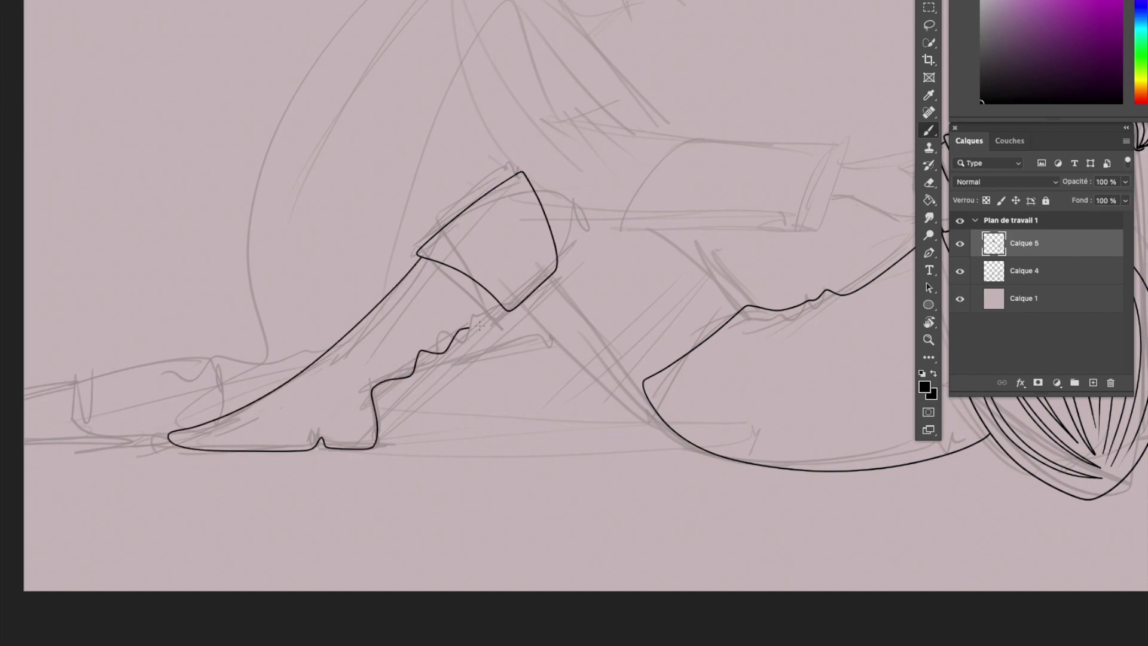
# Ink the thigh of the man's bent leg and the outstretched leg with its boot top along the ground.
pyautogui.scroll(-3, 470, 327)
pyautogui.scroll(3, 470, 327)
pyautogui.moveTo(328, 379)
pyautogui.mouseDown()
pyautogui.moveTo(453, 486)
pyautogui.moveTo(436, 474)
pyautogui.mouseUp()
pyautogui.hotkey('ctrl', 'z')
pyautogui.moveTo(459, 354); pyautogui.dragTo(509, 384)
pyautogui.scroll(-2, 509, 384)
pyautogui.scroll(2, 418, 347)
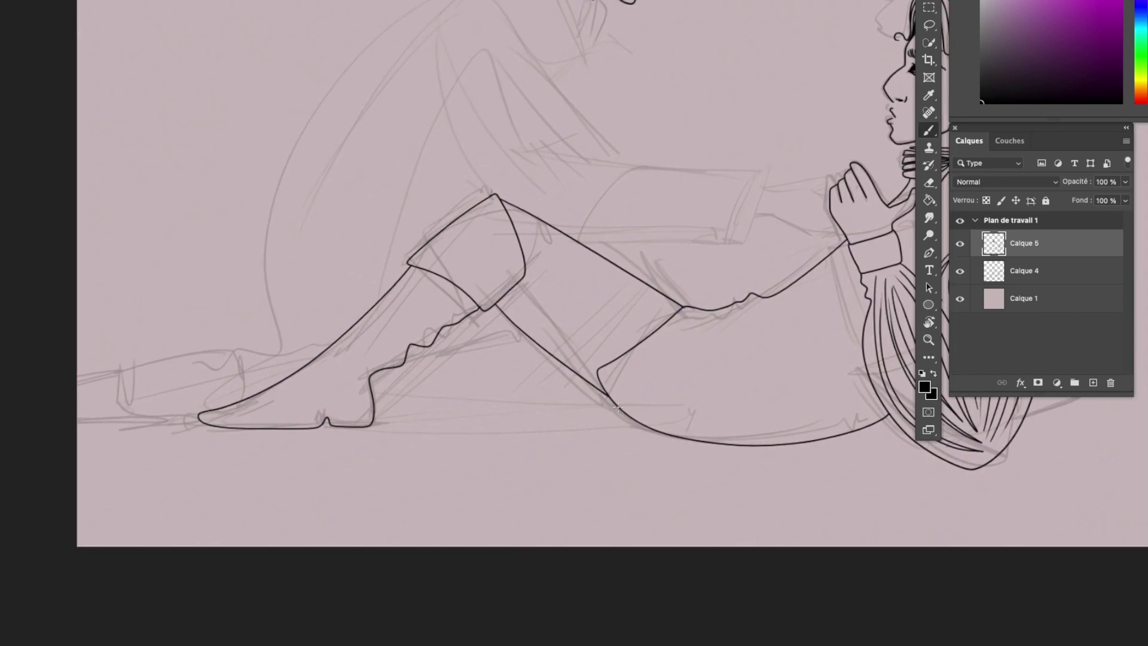
pyautogui.hscroll(-5, 406, 335)
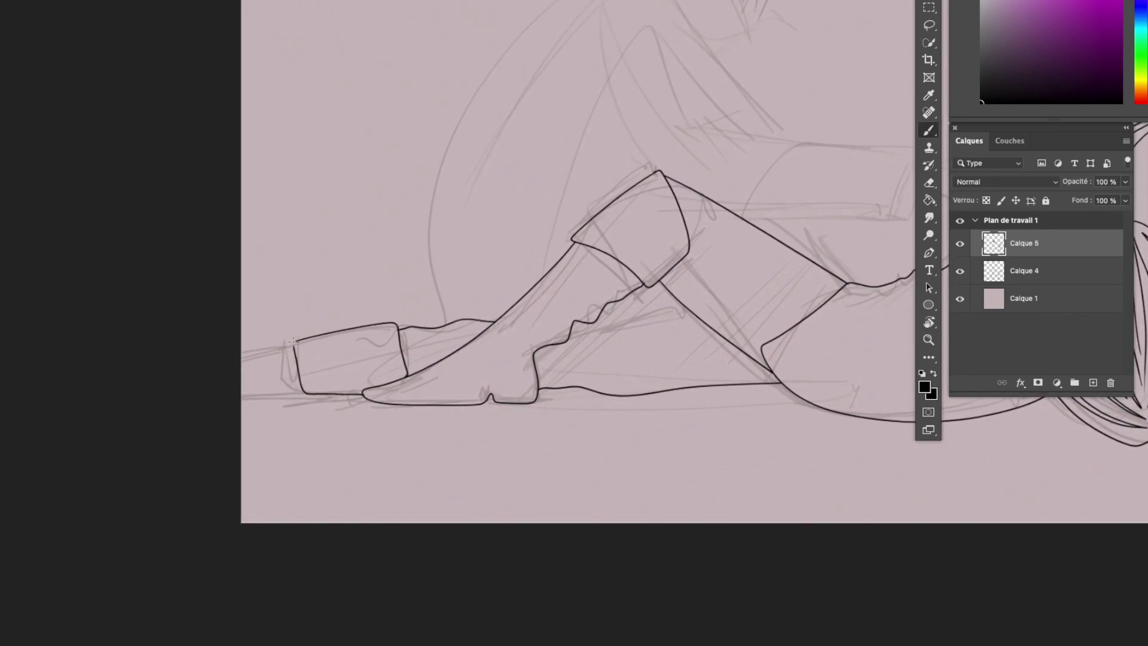
# Ink the woman's broad coat collar and the small shirt collar below her chin.
pyautogui.scroll(-3, 226, 395)
pyautogui.scroll(3, 395, 319)
pyautogui.moveTo(263, 365)
pyautogui.mouseDown()
pyautogui.moveTo(347, 344)
pyautogui.moveTo(419, 478)
pyautogui.mouseUp()
pyautogui.hotkey('ctrl', 'z')
pyautogui.moveTo(373, 295)
pyautogui.mouseDown()
pyautogui.moveTo(478, 510)
pyautogui.moveTo(406, 326)
pyautogui.mouseUp()
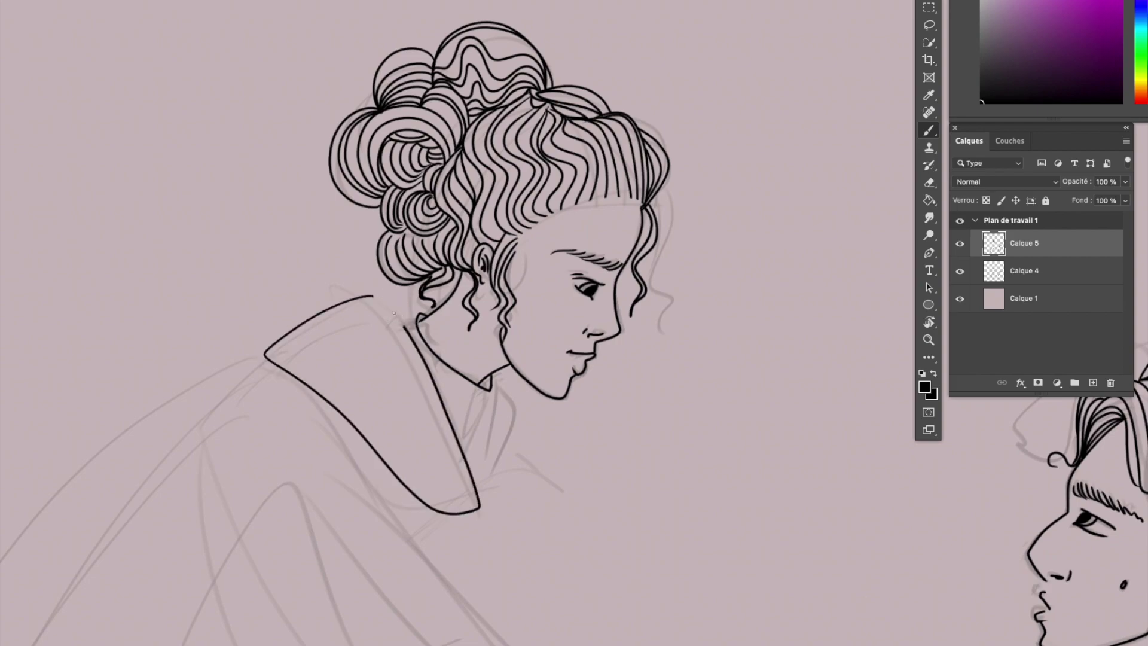
pyautogui.moveTo(488, 391); pyautogui.dragTo(457, 439)
pyautogui.scroll(-3, 556, 347)
pyautogui.scroll(2, 538, 526)
# Ink the woman's curved coat back and her outstretched sleeve with its wide cuff.
pyautogui.moveTo(395, 212); pyautogui.dragTo(178, 613)
pyautogui.moveTo(313, 495); pyautogui.dragTo(464, 383)
pyautogui.hotkey('ctrl', 'z')
pyautogui.moveTo(310, 541)
pyautogui.mouseDown()
pyautogui.moveTo(320, 457)
pyautogui.moveTo(410, 289)
pyautogui.moveTo(731, 427)
pyautogui.moveTo(514, 498)
pyautogui.moveTo(563, 414)
pyautogui.mouseUp()
pyautogui.press('e')
pyautogui.scroll(3, 523, 420)
pyautogui.press('b')
pyautogui.moveTo(422, 386)
pyautogui.mouseDown()
pyautogui.moveTo(486, 418)
pyautogui.moveTo(585, 431)
pyautogui.mouseUp()
# Complete the sleeve's lower edge and ink three small round buttons on the woman's cuff.
pyautogui.scroll(-2, 538, 424)
pyautogui.scroll(2, 425, 459)
pyautogui.moveTo(418, 473); pyautogui.dragTo(443, 468)
pyautogui.hscroll(5, 425, 459)
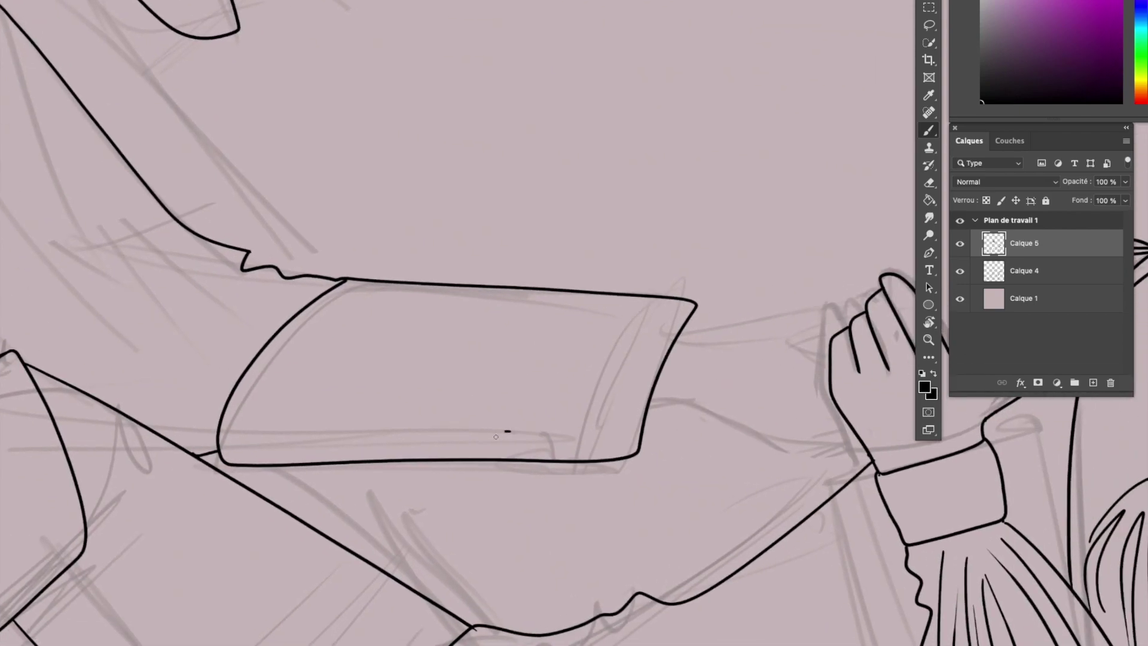
pyautogui.moveTo(573, 435); pyautogui.dragTo(571, 437)
pyautogui.scroll(1, 568, 439)
pyautogui.hscroll(5, 568, 439)
# Ink the woman's wrist and hand reaching from the cuff to the man's hand.
pyautogui.moveTo(452, 339); pyautogui.dragTo(460, 367)
pyautogui.moveTo(500, 485); pyautogui.dragTo(633, 488)
pyautogui.moveTo(430, 374); pyautogui.dragTo(651, 336)
pyautogui.scroll(-3, 618, 384)
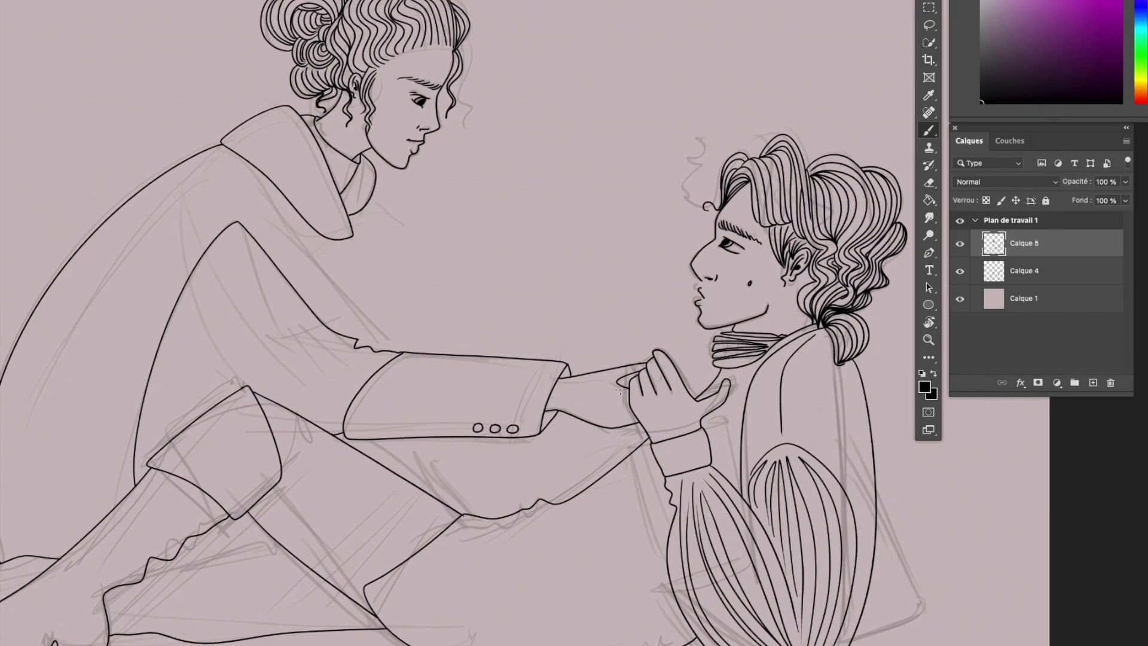
# Redraw the woman's coat front as a straight line from the collar down behind her sleeve.
pyautogui.scroll(2, 92, 342)
pyautogui.scroll(-2, 336, 474)
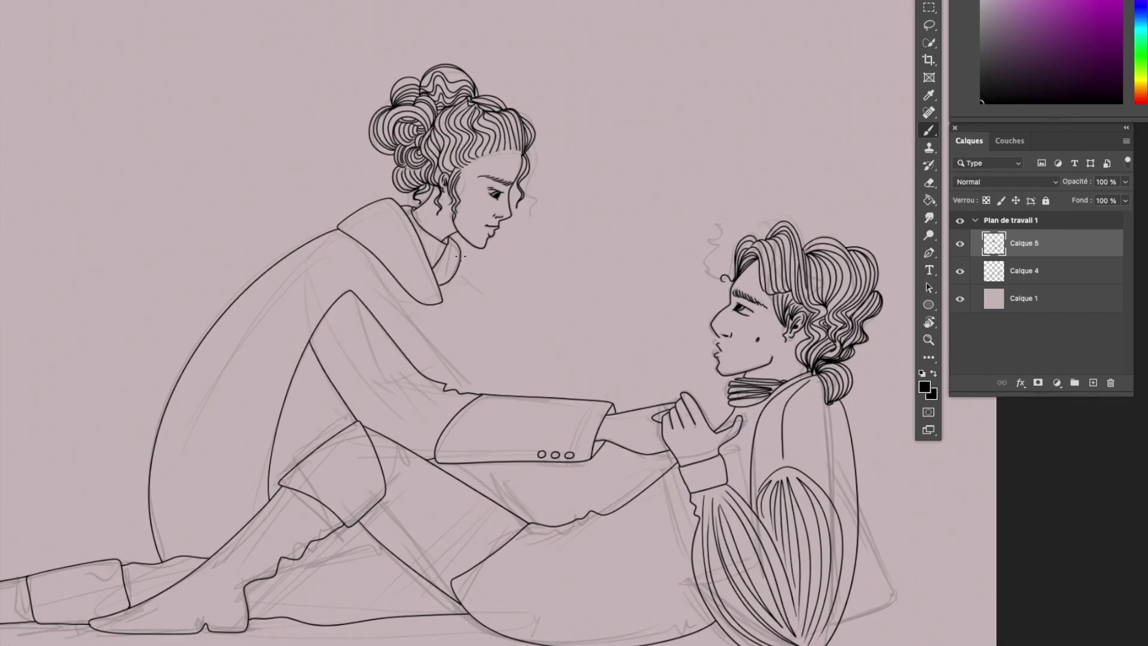
pyautogui.hotkey('ctrl', 'z')
pyautogui.keyDown('shift'); pyautogui.click(485, 394); pyautogui.keyUp('shift')
pyautogui.scroll(2, 493, 486)
# Ink the narrow pleated piece of cloth behind the man's lower back.
pyautogui.keyDown('shift'); pyautogui.click(727, 396); pyautogui.keyUp('shift')
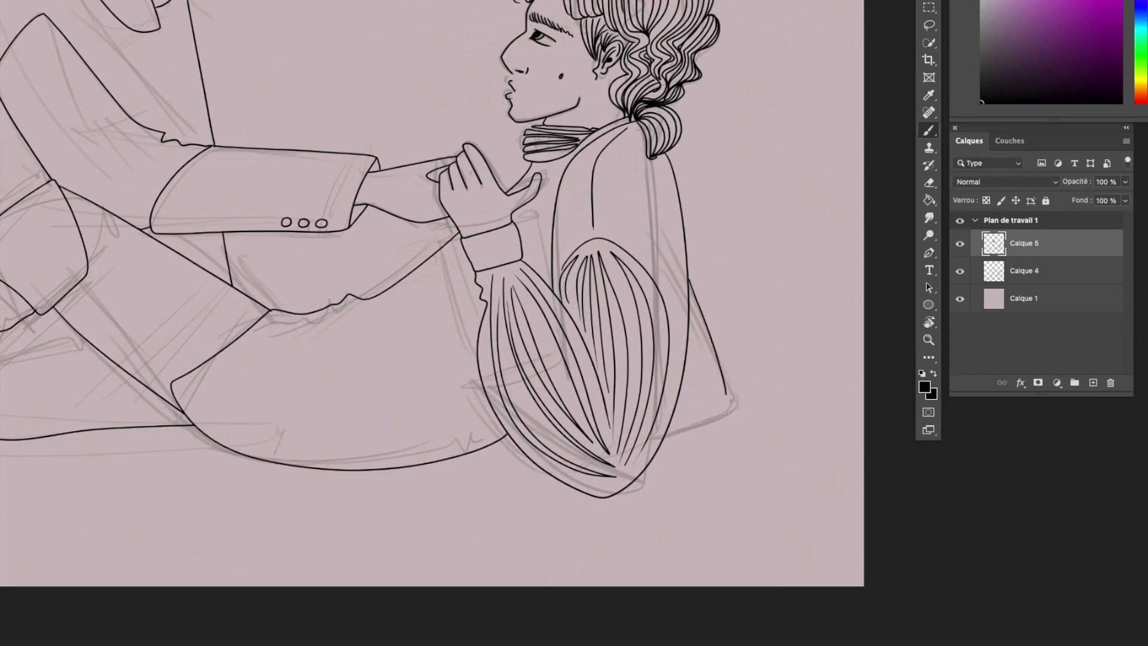
pyautogui.scroll(-2, 935, 607)
pyautogui.scroll(3, 500, 402)
pyautogui.moveTo(501, 281); pyautogui.dragTo(494, 421)
pyautogui.scroll(-4, 500, 402)
pyautogui.scroll(1, 500, 402)
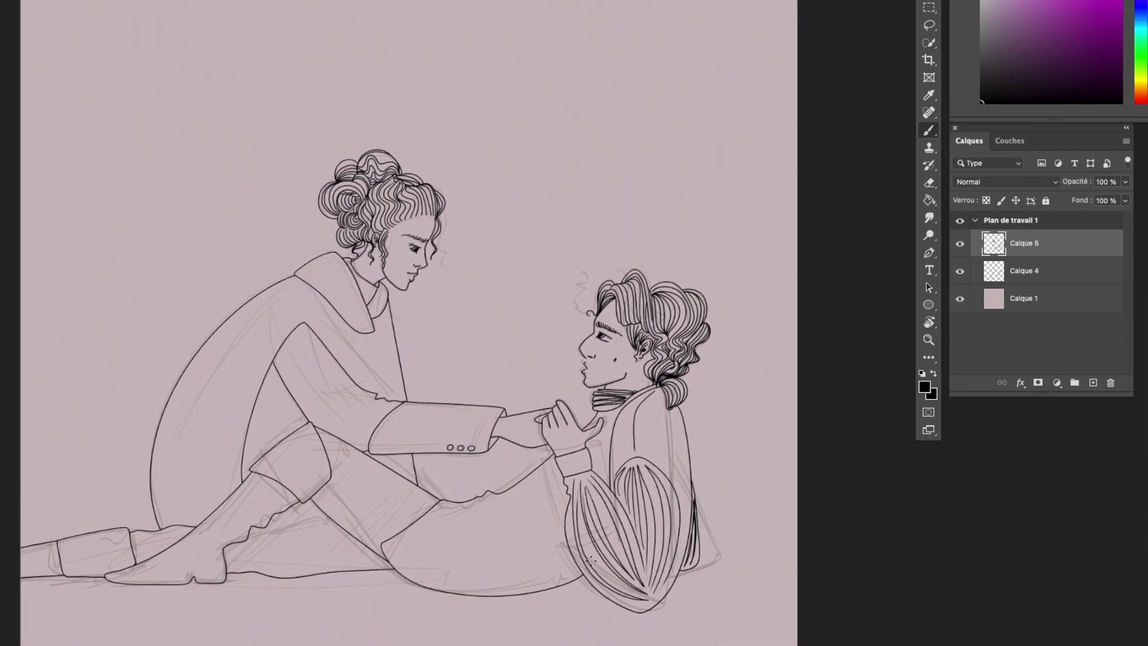
# Hide the rough sketch layer and add a new empty layer directly beneath the line art.
pyautogui.click(333, 97)
pyautogui.press('Return')
pyautogui.click(960, 298)
pyautogui.hotkey('alt', 'BackSpace')
pyautogui.hotkey('ctrl', 'd')
pyautogui.press('l')
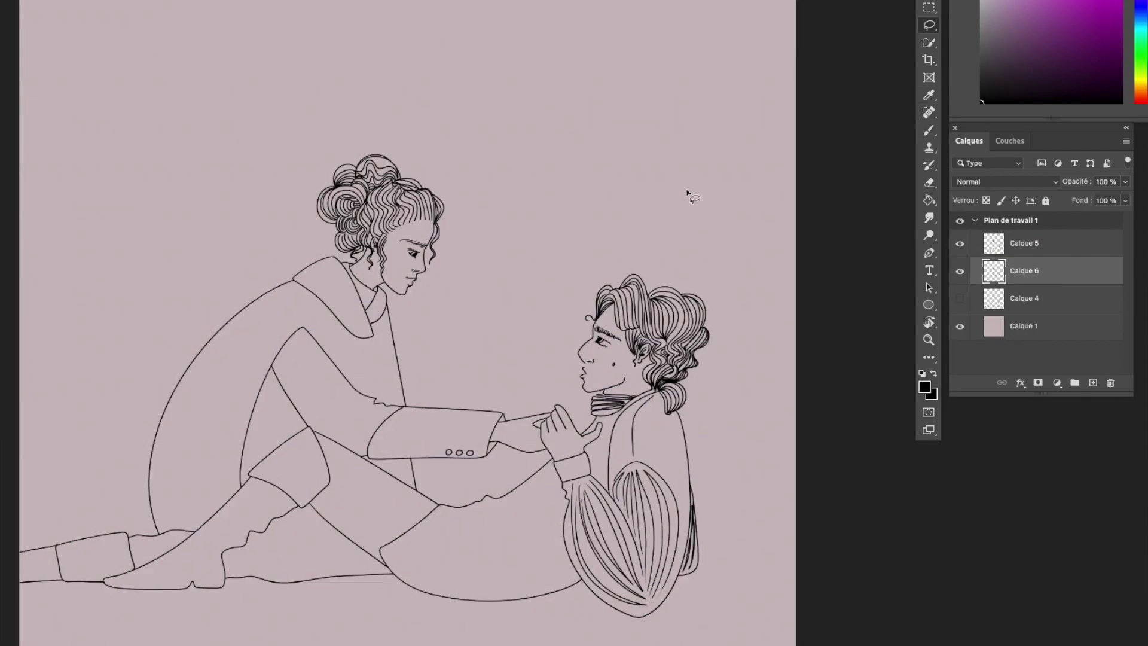
# Fill the woman's face, neck, and outstretched hand with a pale peach skin colour.
pyautogui.click(1140, 93)
pyautogui.press('b')
pyautogui.scroll(5, 368, 193)
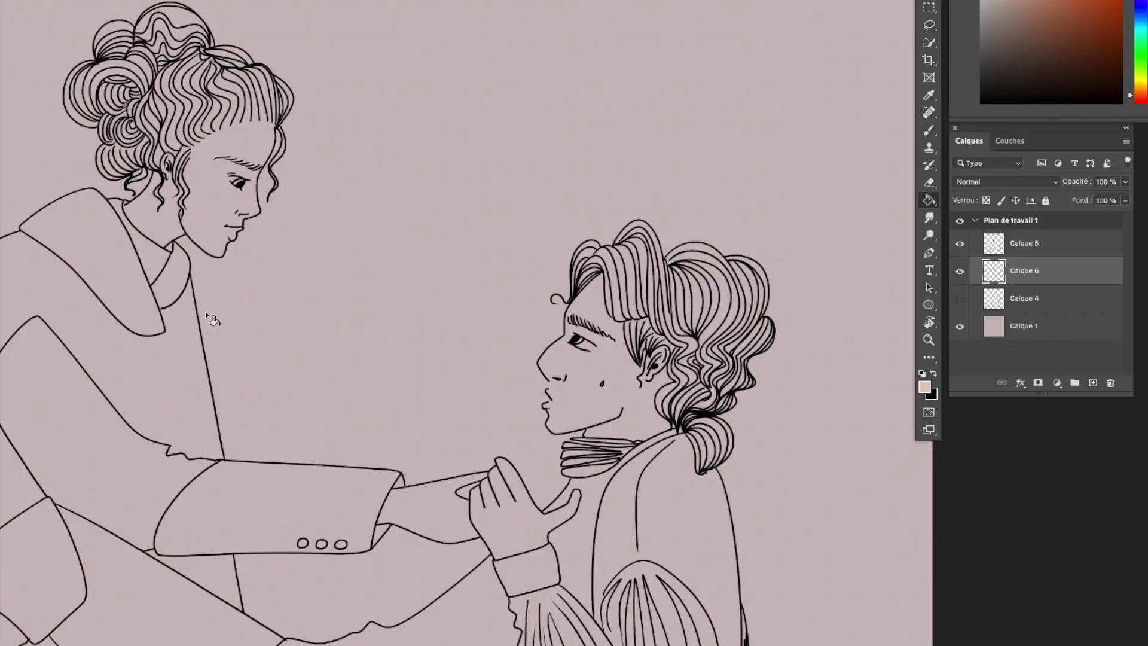
pyautogui.click(490, 371)
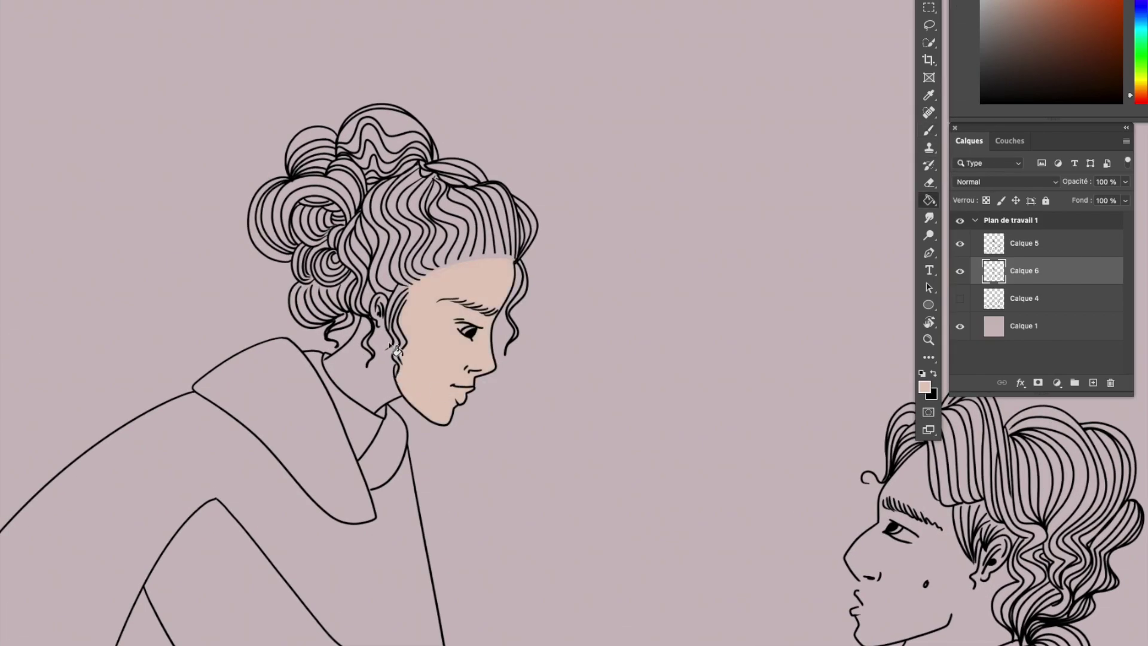
pyautogui.press('g')
pyautogui.scroll(-5, 393, 343)
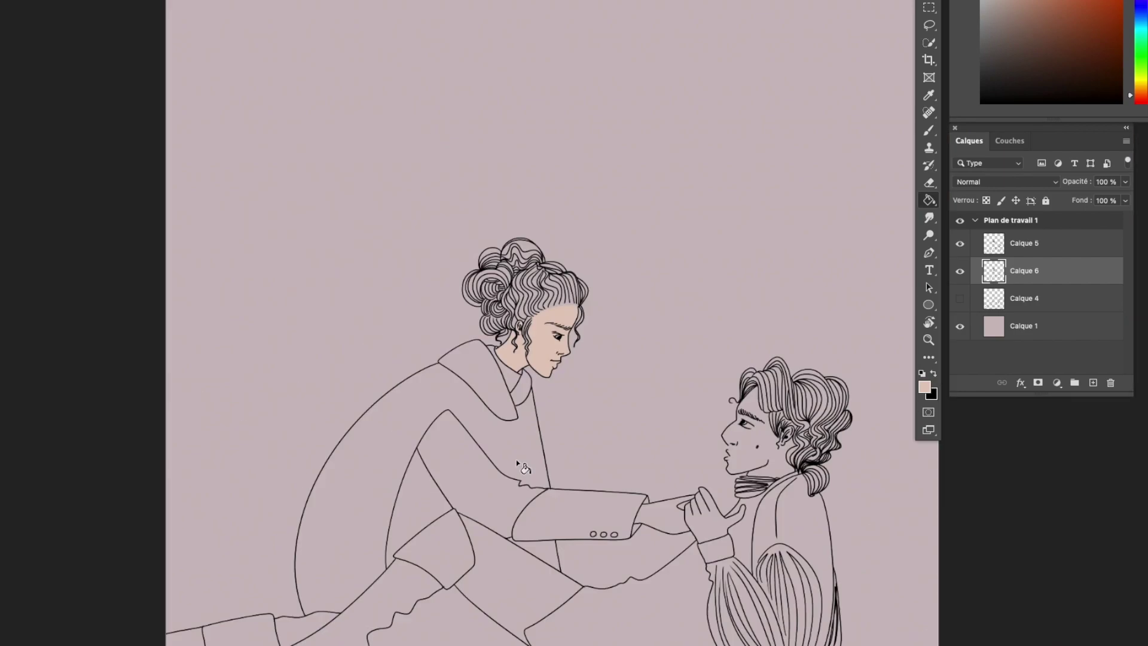
pyautogui.scroll(3, 586, 320)
pyautogui.click(581, 322)
# Fill the woman's cape and collar with muted teal, and the cape's interior and the neckline with a darker teal.
pyautogui.click(1142, 27)
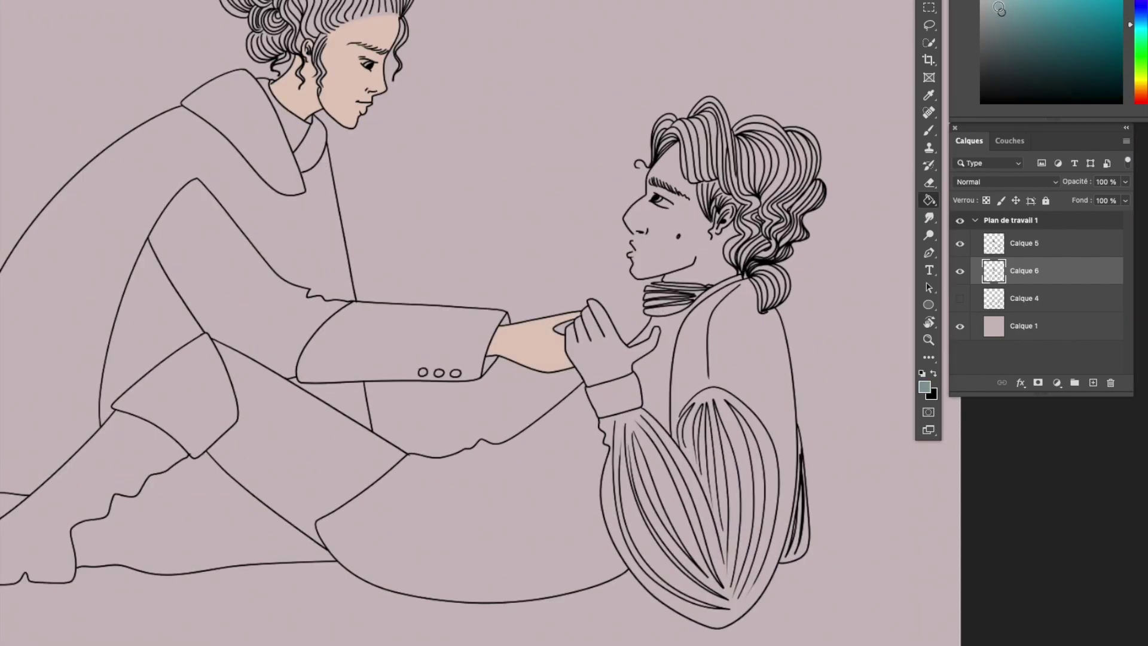
pyautogui.click(328, 256)
pyautogui.click(361, 411)
pyautogui.click(1005, 34)
pyautogui.click(144, 323)
pyautogui.click(287, 113)
pyautogui.keyDown('alt'); pyautogui.click(328, 179); pyautogui.keyUp('alt')
pyautogui.click(327, 143)
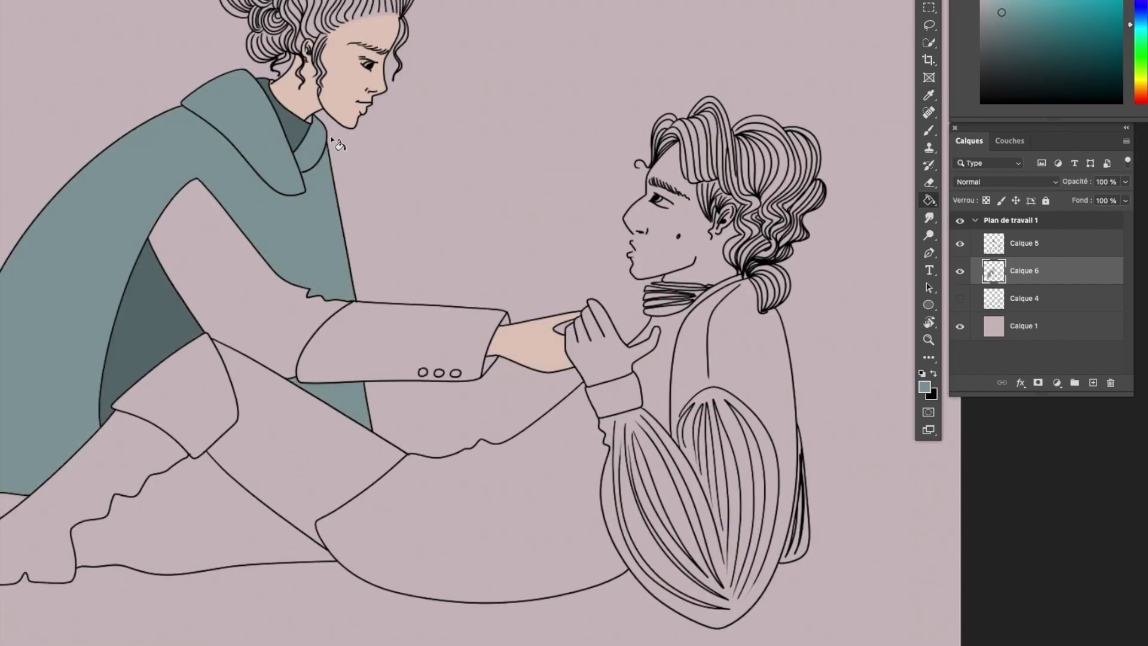
# Fill the man's face, neck, and raised hand with a tan skin colour slightly darker than the woman's.
pyautogui.scroll(5, 333, 146)
pyautogui.hscroll(5, 333, 146)
pyautogui.keyDown('alt'); pyautogui.click(233, 204); pyautogui.keyUp('alt')
pyautogui.press('b')
pyautogui.press('g')
pyautogui.click(494, 465)
pyautogui.click(591, 384)
# Fill the boots with near-black and the trousers with a dark grey-brown.
pyautogui.scroll(-5, 591, 384)
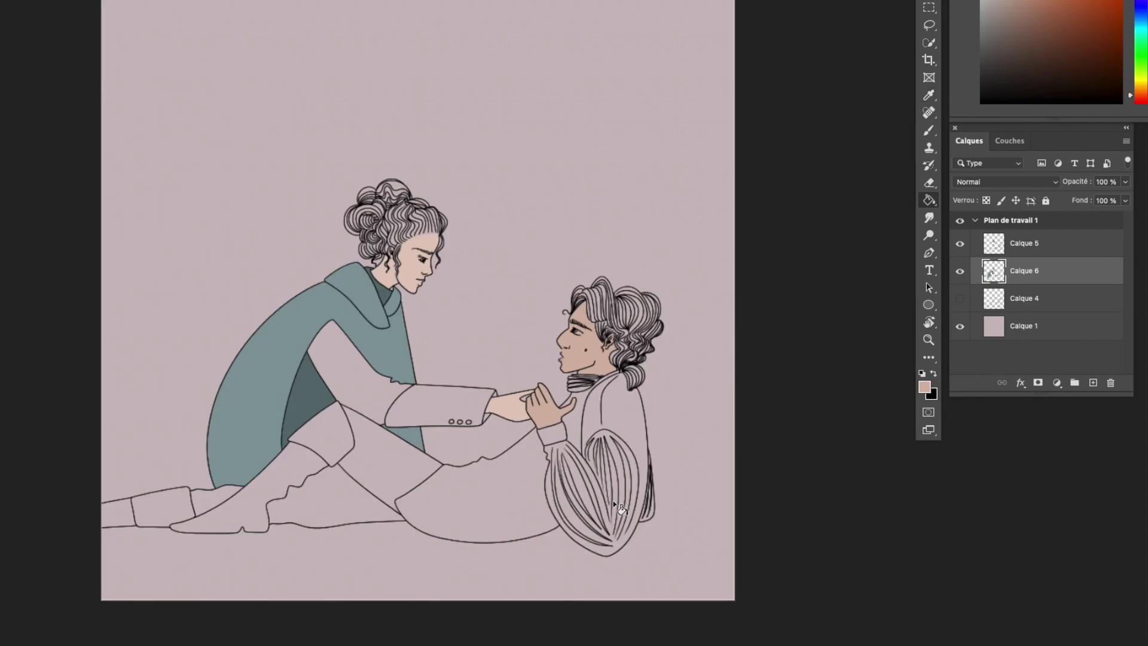
pyautogui.click(287, 478)
pyautogui.click(156, 508)
pyautogui.click(984, 57)
pyautogui.click(359, 470)
pyautogui.click(418, 455)
pyautogui.click(216, 500)
# Fill the man's waistcoat with a very dark brown and his shirt, sleeves, and cuff with pale grey.
pyautogui.click(1085, 84)
pyautogui.click(534, 466)
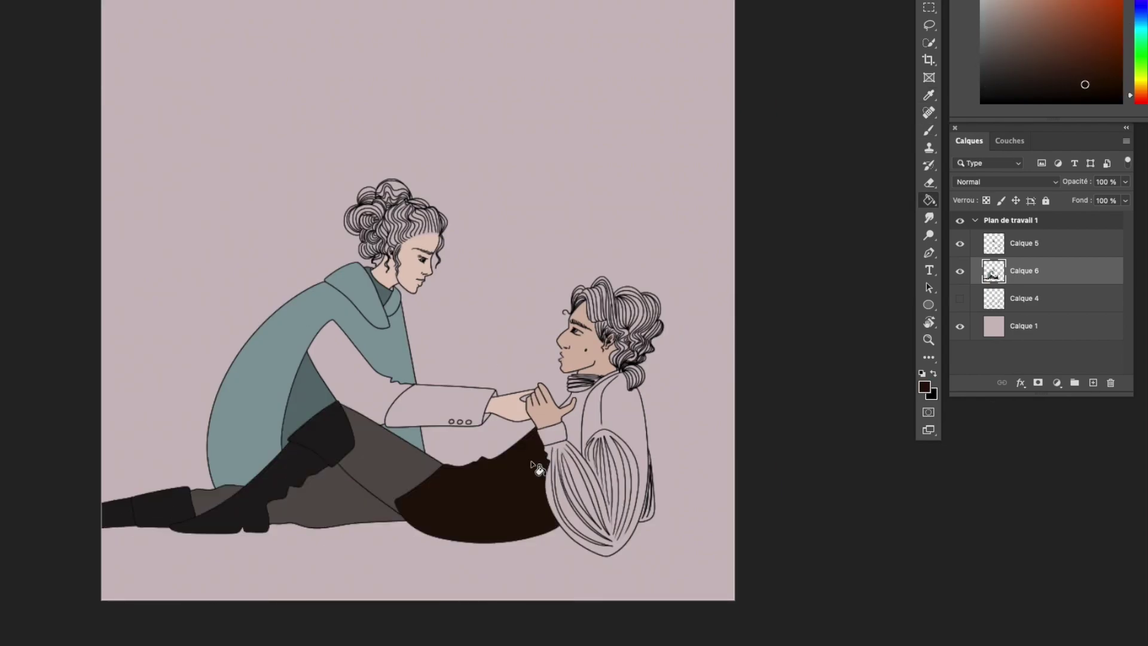
pyautogui.click(571, 419)
pyautogui.click(992, 15)
pyautogui.click(598, 479)
pyautogui.click(553, 433)
# Fill the woman's sleeve and buttoned cuff with the dark teal of the cape's interior.
pyautogui.hotkey('ctrl', '+')
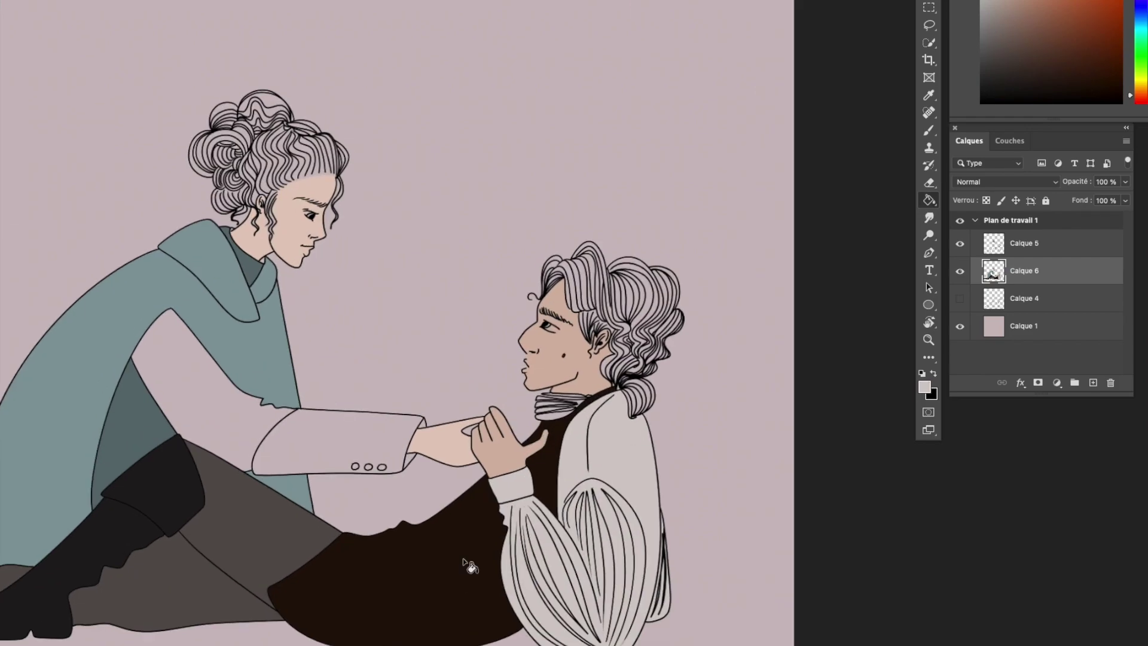
pyautogui.keyDown('alt'); pyautogui.click(114, 430); pyautogui.keyUp('alt')
pyautogui.click(198, 359)
pyautogui.click(311, 442)
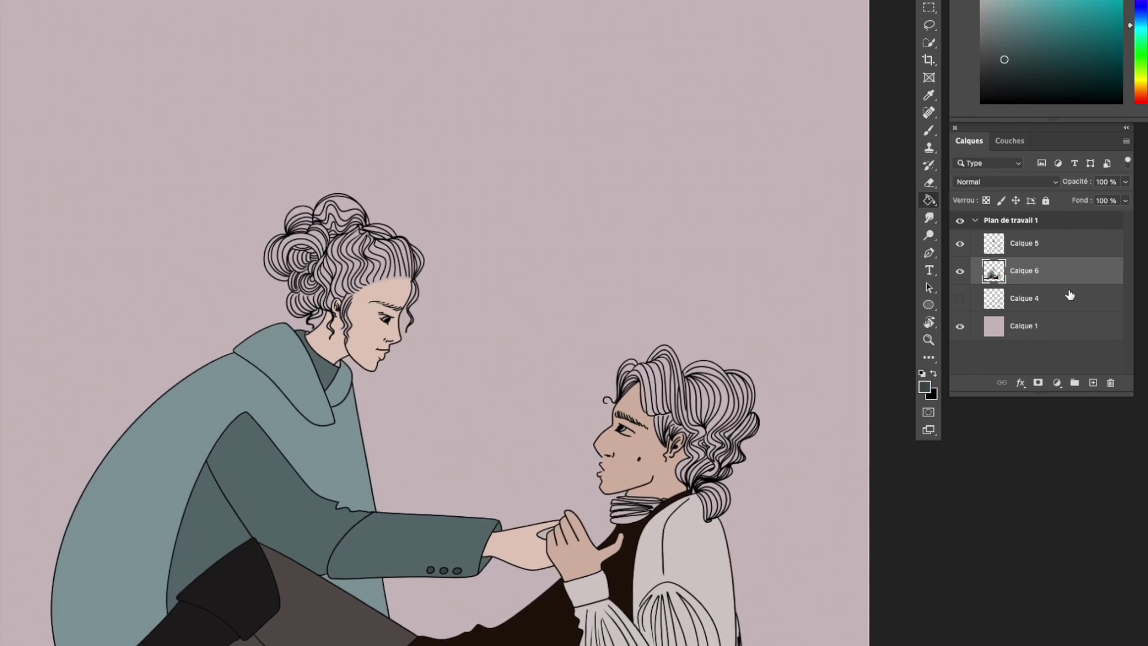
# Paint the whites of the woman's and the man's eyes white and tint the irises dark teal.
pyautogui.press('b')
pyautogui.hotkey('ctrl', '+')
pyautogui.hotkey('ctrl', '+')
pyautogui.click(386, 363)
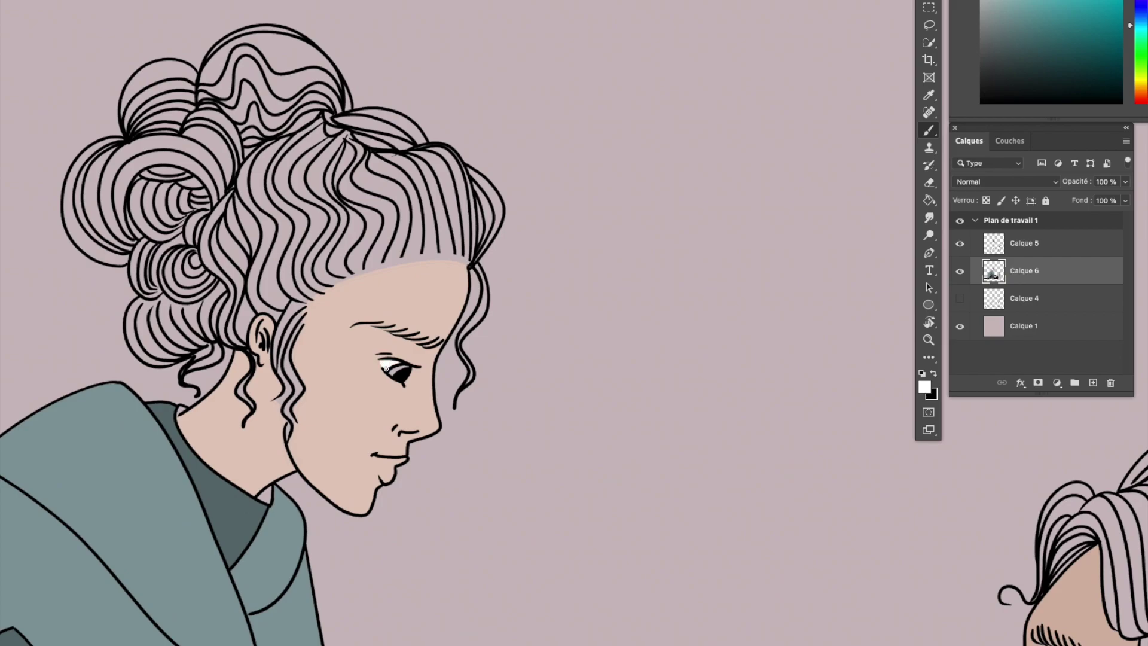
pyautogui.hotkey('ctrl', '0')
pyautogui.scroll(5, 595, 347)
pyautogui.moveTo(619, 396); pyautogui.dragTo(579, 390)
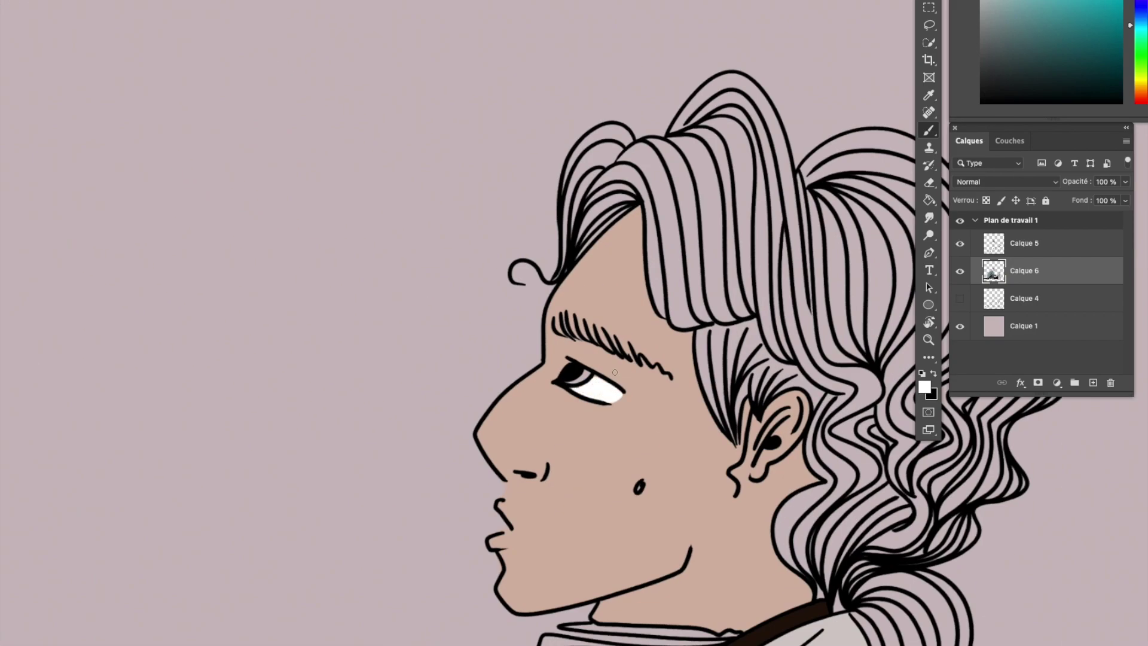
pyautogui.scroll(-3, 587, 375)
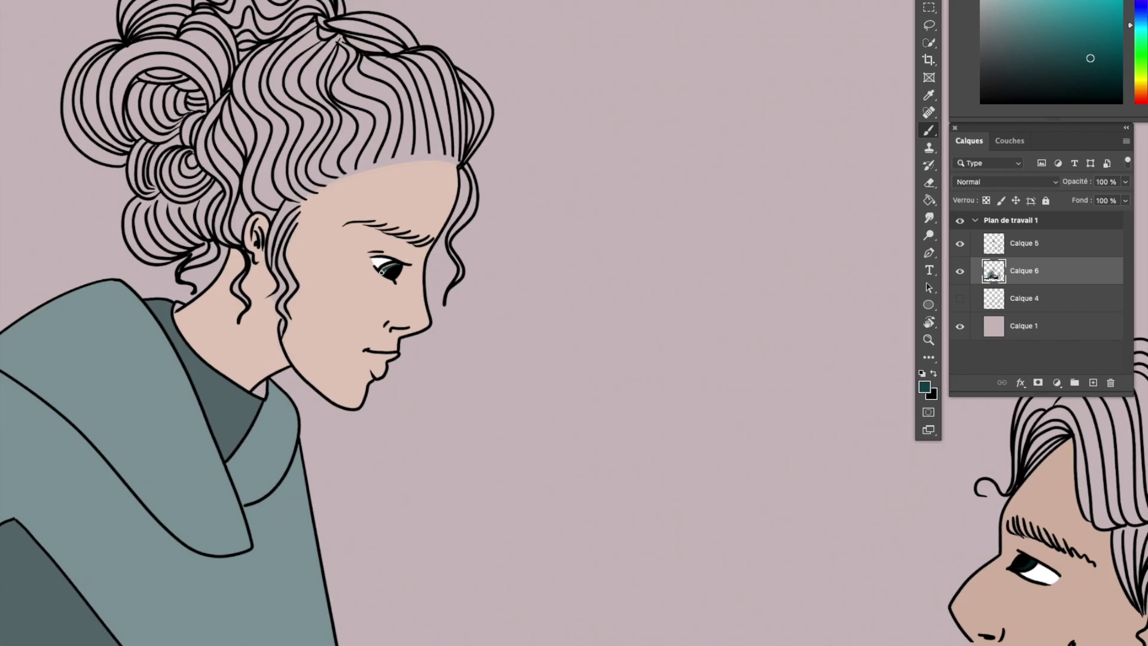
# Add a layer beneath the flat colours, outline the woman's hair with the Lasso, and fill it with dark brown.
pyautogui.hotkey('ctrl', '0')
pyautogui.click(1029, 298)
pyautogui.click(1093, 382)
pyautogui.press('l')
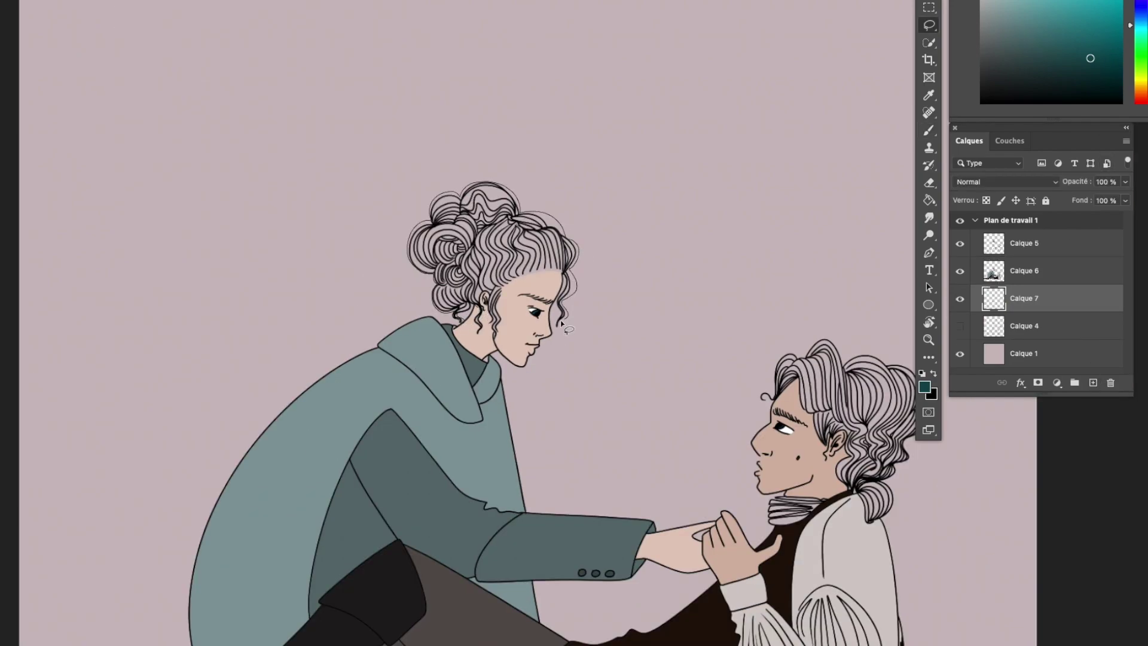
pyautogui.moveTo(471, 336); pyautogui.dragTo(478, 334)
pyautogui.click(1141, 100)
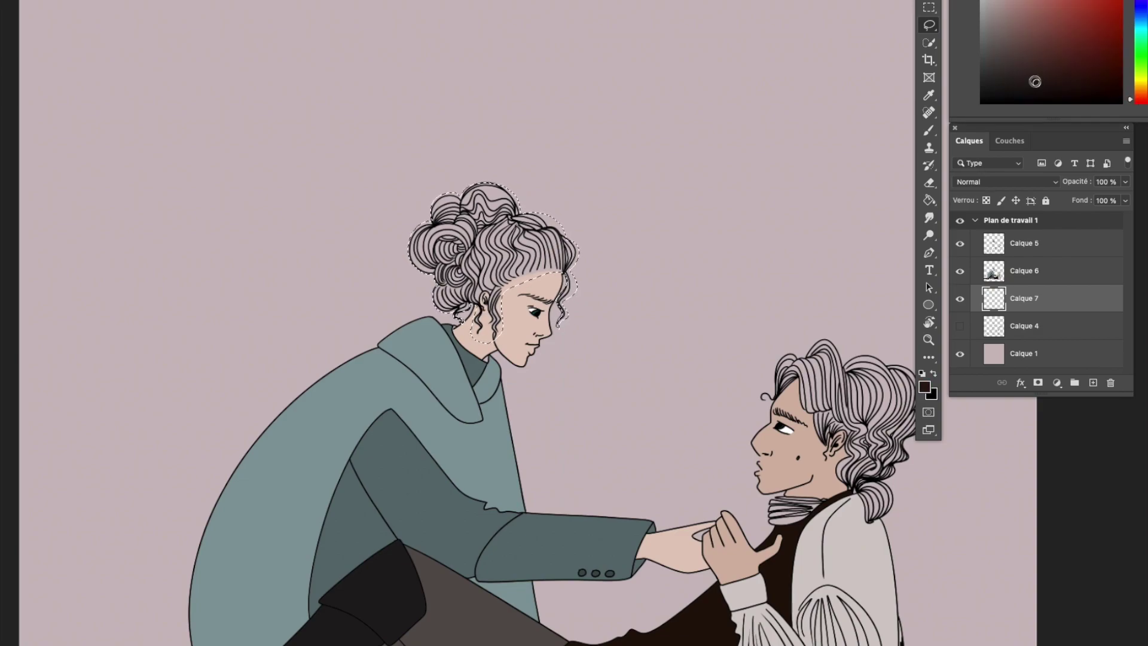
pyautogui.click(1036, 83)
pyautogui.hotkey('alt', 'BackSpace')
# Outline the man's hair with the Lasso and fill it with bright orange.
pyautogui.hscroll(10, 455, 323)
pyautogui.scroll(-3, 455, 323)
pyautogui.scroll(3, 563, 243)
pyautogui.moveTo(368, 223); pyautogui.dragTo(313, 305)
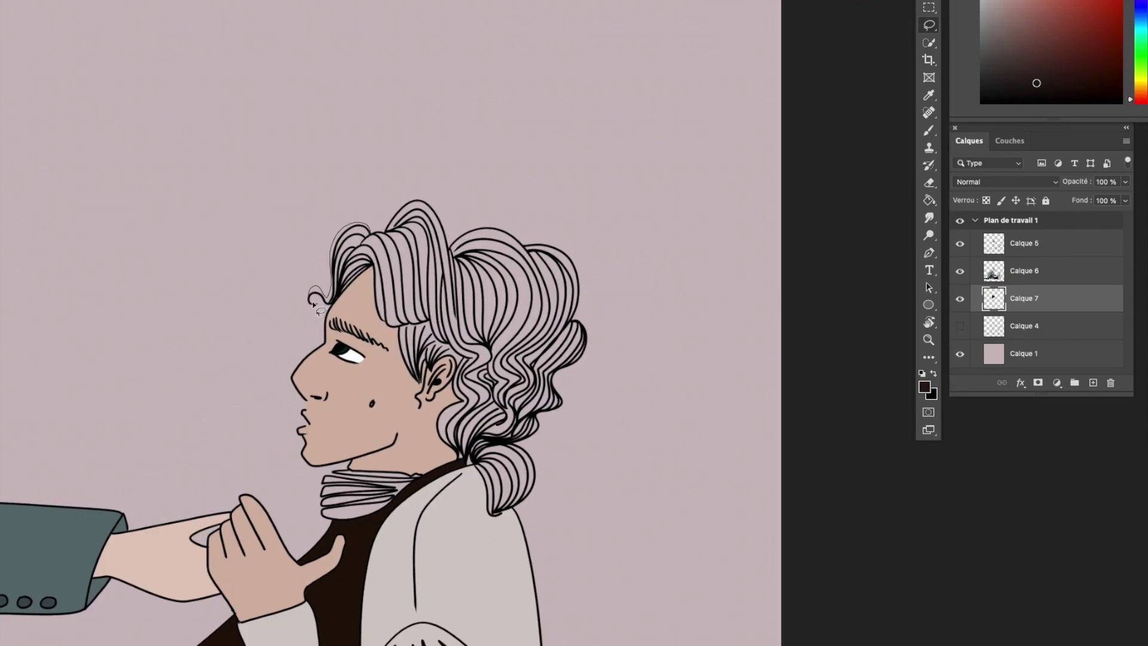
pyautogui.moveTo(450, 247); pyautogui.dragTo(378, 222)
pyautogui.click(1141, 95)
pyautogui.click(1106, 12)
pyautogui.press('g')
pyautogui.click(518, 314)
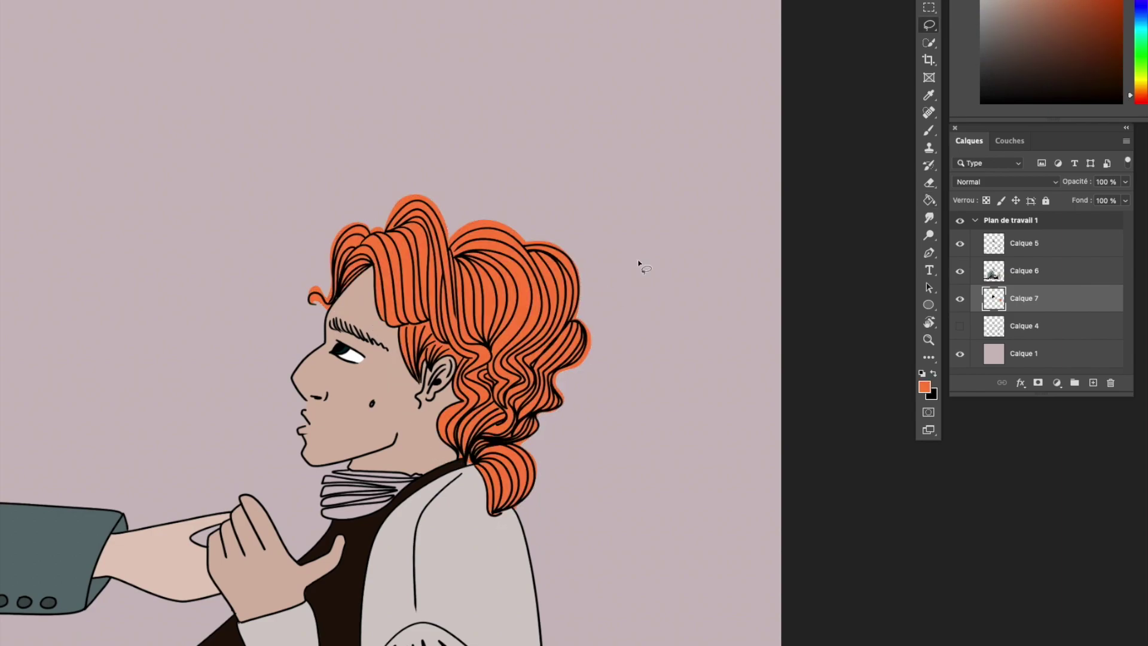
# Merge the hair colours with the flat colour layer and cover the gap under the woman's hairline with her skin colour.
pyautogui.hotkey('ctrl', '0')
pyautogui.hotkey('ctrl', 'e')
pyautogui.scroll(3, 614, 284)
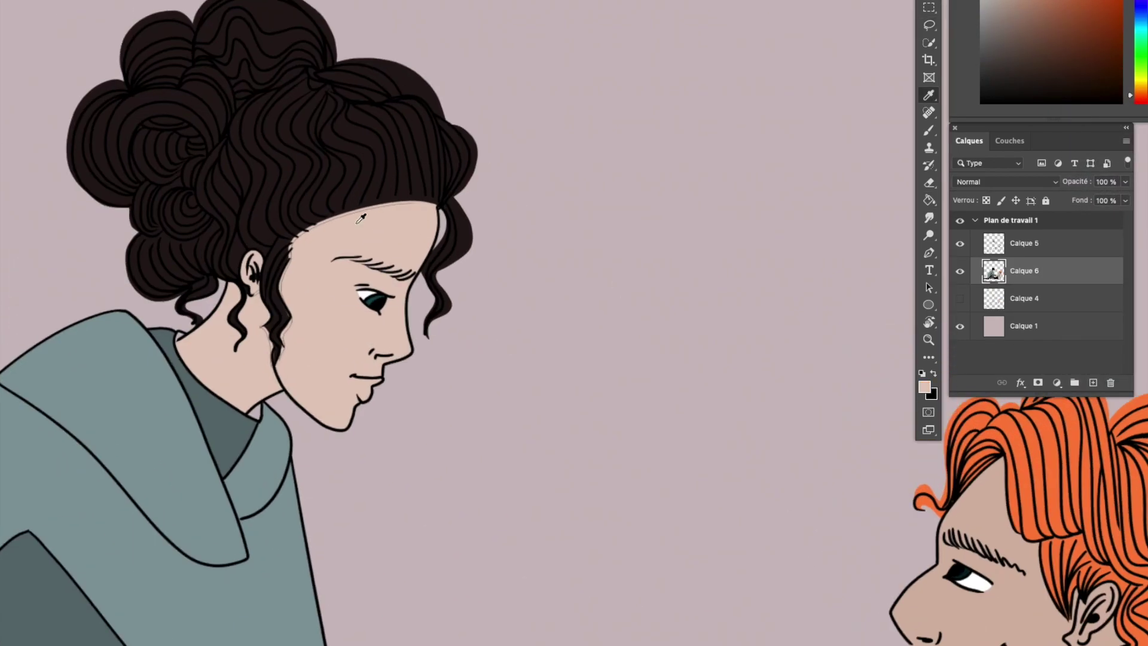
pyautogui.keyDown('alt'); pyautogui.click(373, 191); pyautogui.keyUp('alt')
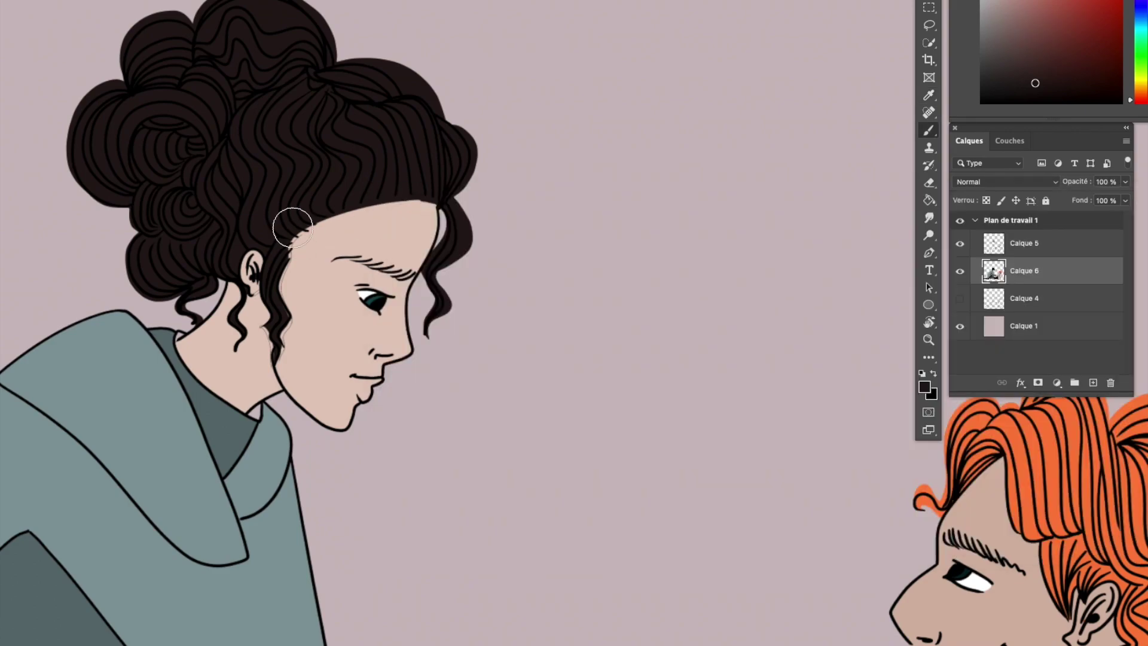
# Darken the woman's hairline above her forehead with soft near-black brush strokes.
pyautogui.moveTo(286, 219)
pyautogui.mouseDown()
pyautogui.moveTo(405, 184)
pyautogui.moveTo(375, 147)
pyautogui.mouseUp()
pyautogui.scroll(-1, 680, 210)
pyautogui.rightClick(422, 255)
pyautogui.press('Escape')
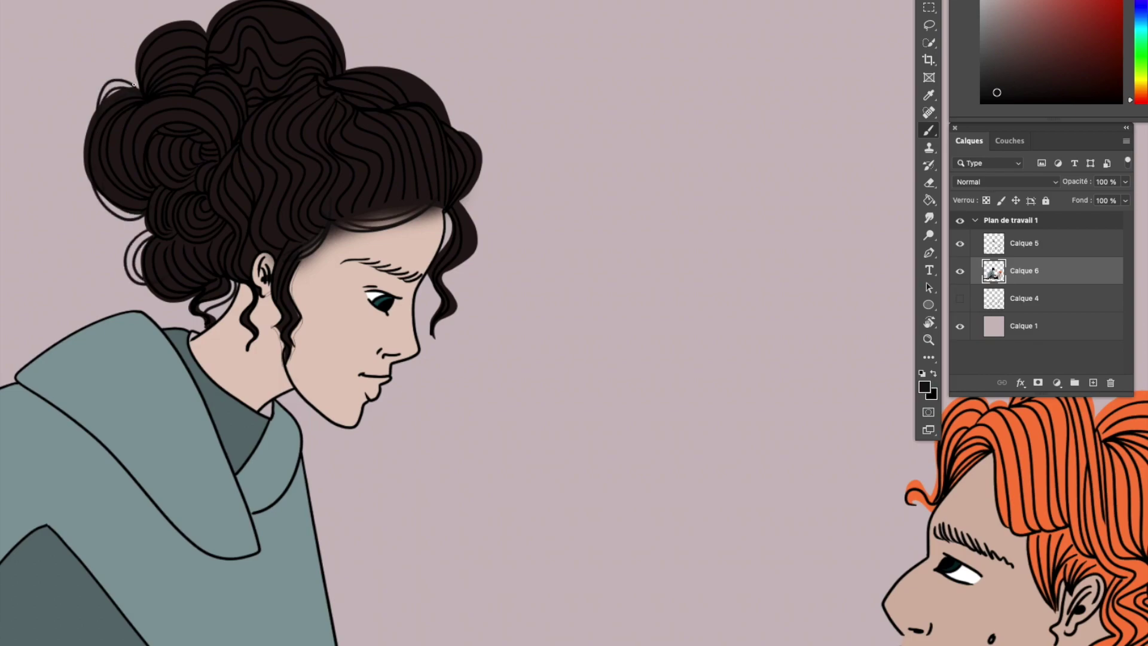
# Add a clipped layer above the flat colours, fill it with dark violet, and set its blend mode to Produit.
pyautogui.scroll(-3, 445, 323)
pyautogui.rightClick(1099, 358)
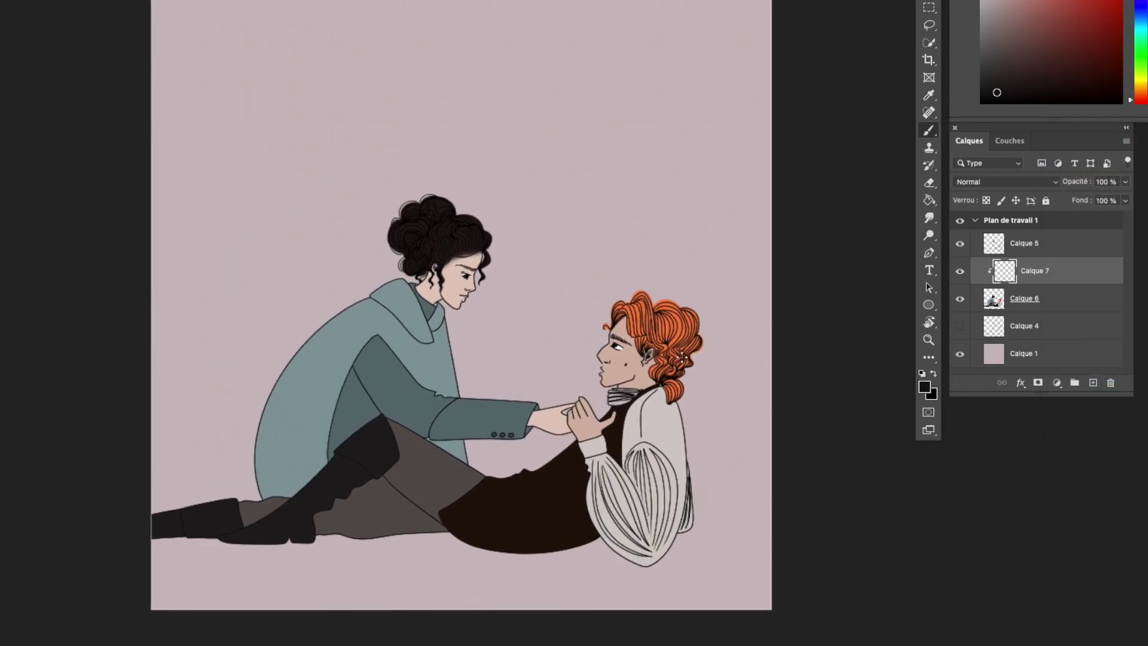
pyautogui.click(1107, 81)
pyautogui.press('g')
pyautogui.click(455, 179)
pyautogui.click(1004, 182)
pyautogui.click(980, 218)
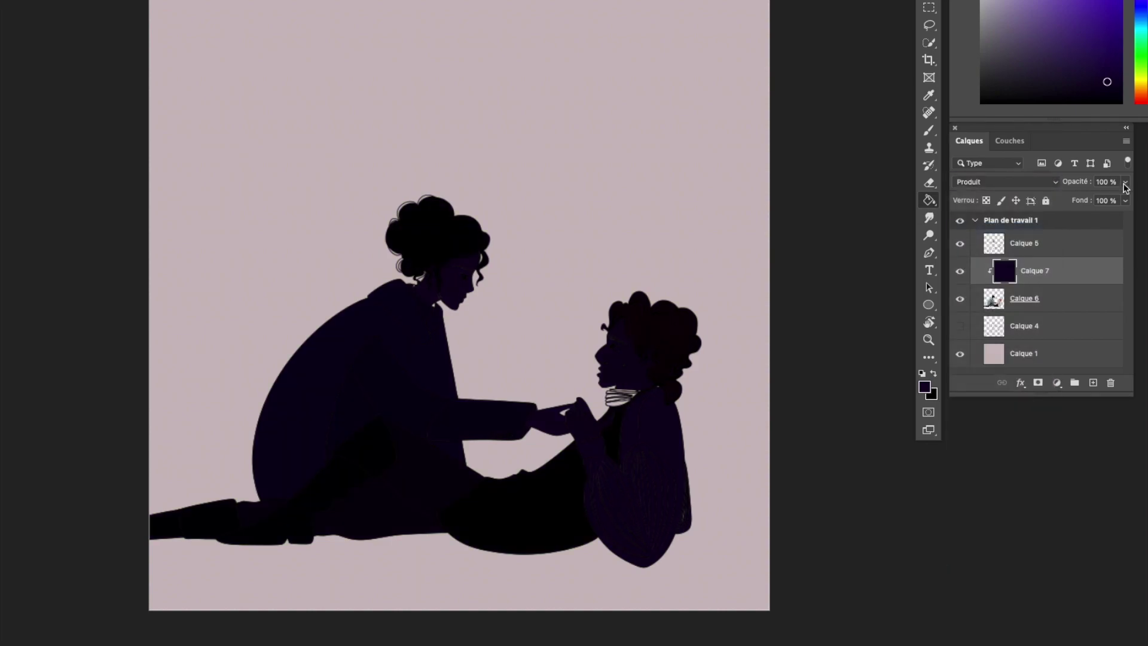
# Hide the violet layer and paint the man's pleated neck cloth pale grey in the flat colours.
pyautogui.click(959, 271)
pyautogui.click(1075, 302)
pyautogui.keyDown('ctrl'); pyautogui.click(1093, 383); pyautogui.keyUp('ctrl')
pyautogui.scroll(3, 627, 341)
pyautogui.press('b')
pyautogui.rightClick(646, 371)
pyautogui.press('Escape')
pyautogui.keyDown('shift'); pyautogui.click(1024, 299); pyautogui.keyUp('shift')
pyautogui.moveTo(1083, 269); pyautogui.dragTo(1024, 284)
pyautogui.rightClick(1057, 297)
pyautogui.rightClick(1057, 270)
pyautogui.click(1103, 384)
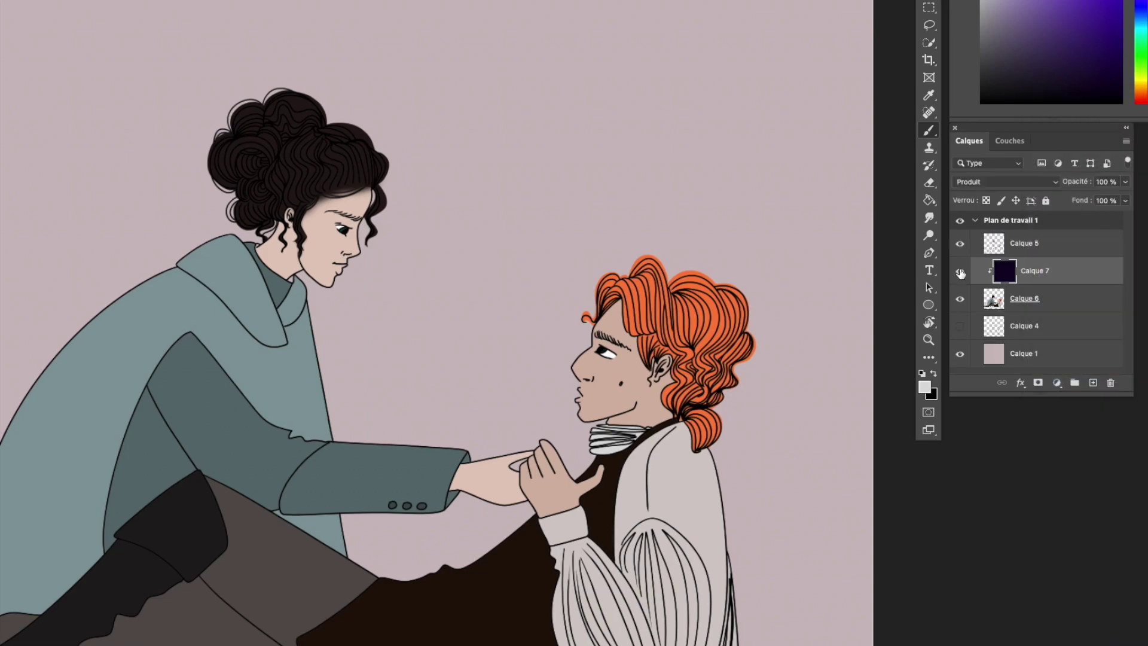
# Show the violet Produit layer and lower its opacity to 46%.
pyautogui.click(960, 271)
pyautogui.click(1005, 182)
pyautogui.click(1017, 179)
pyautogui.click(1126, 182)
pyautogui.moveTo(1076, 198); pyautogui.dragTo(1090, 198)
# Erase the violet shadow softly over the woman's face, coat front, and sleeve, the joined hands, and the man's shirt.
pyautogui.press('e')
pyautogui.hotkey('ctrl', '0')
pyautogui.rightClick(526, 297)
pyautogui.press('Escape')
pyautogui.moveTo(500, 257)
pyautogui.mouseDown()
pyautogui.moveTo(486, 296)
pyautogui.moveTo(514, 410)
pyautogui.moveTo(658, 334)
pyautogui.moveTo(655, 515)
pyautogui.moveTo(536, 411)
pyautogui.mouseUp()
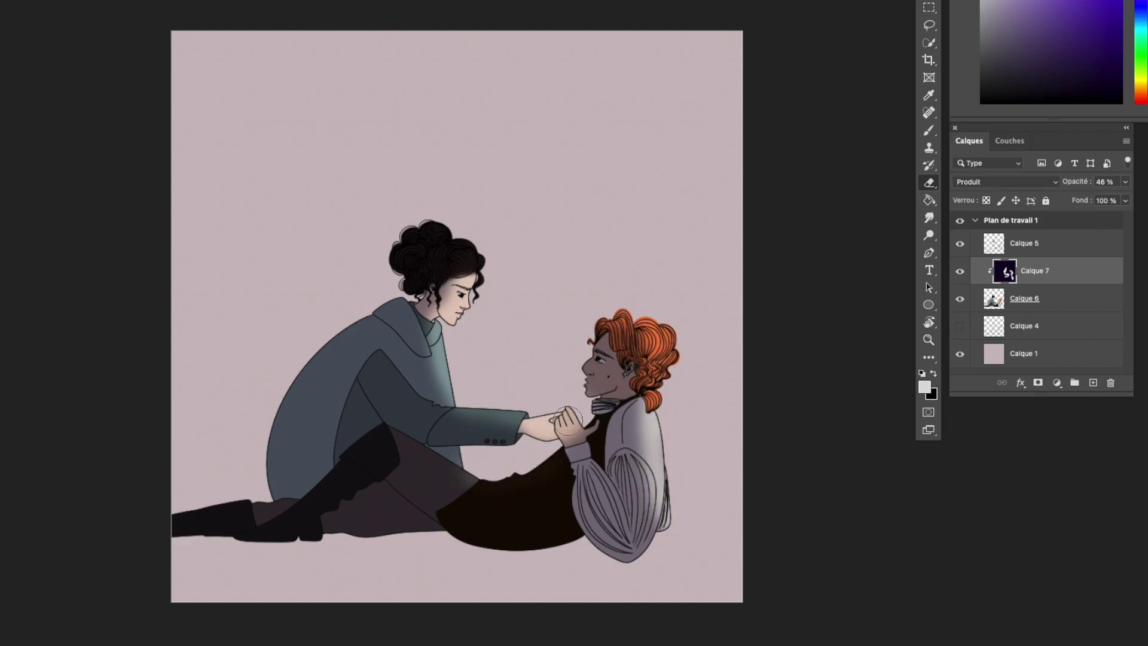
pyautogui.moveTo(382, 365); pyautogui.dragTo(448, 329)
# Add a clipped layer beneath the violet shadow layer and paint dark violet shadows along the woman's hairline, neck, and collar.
pyautogui.click(1088, 291)
pyautogui.hotkey('ctrl', 'shift', 'alt', 'n')
pyautogui.press('b')
pyautogui.scroll(3, 427, 304)
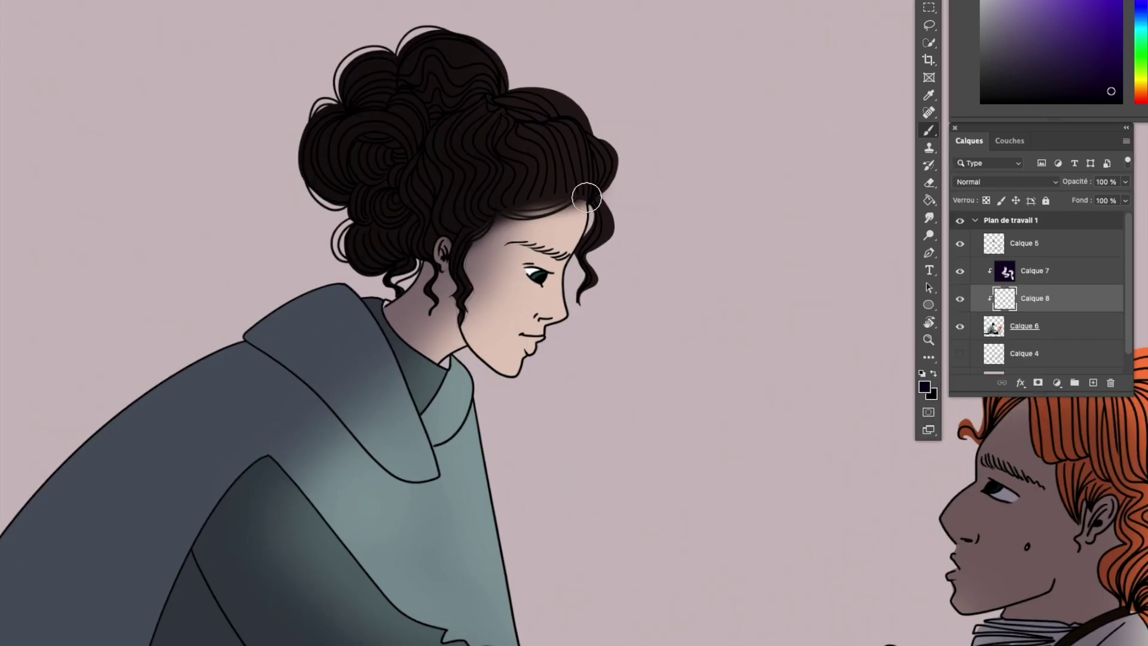
pyautogui.moveTo(586, 191)
pyautogui.mouseDown()
pyautogui.moveTo(541, 202)
pyautogui.moveTo(531, 241)
pyautogui.moveTo(458, 251)
pyautogui.moveTo(454, 335)
pyautogui.moveTo(465, 223)
pyautogui.mouseUp()
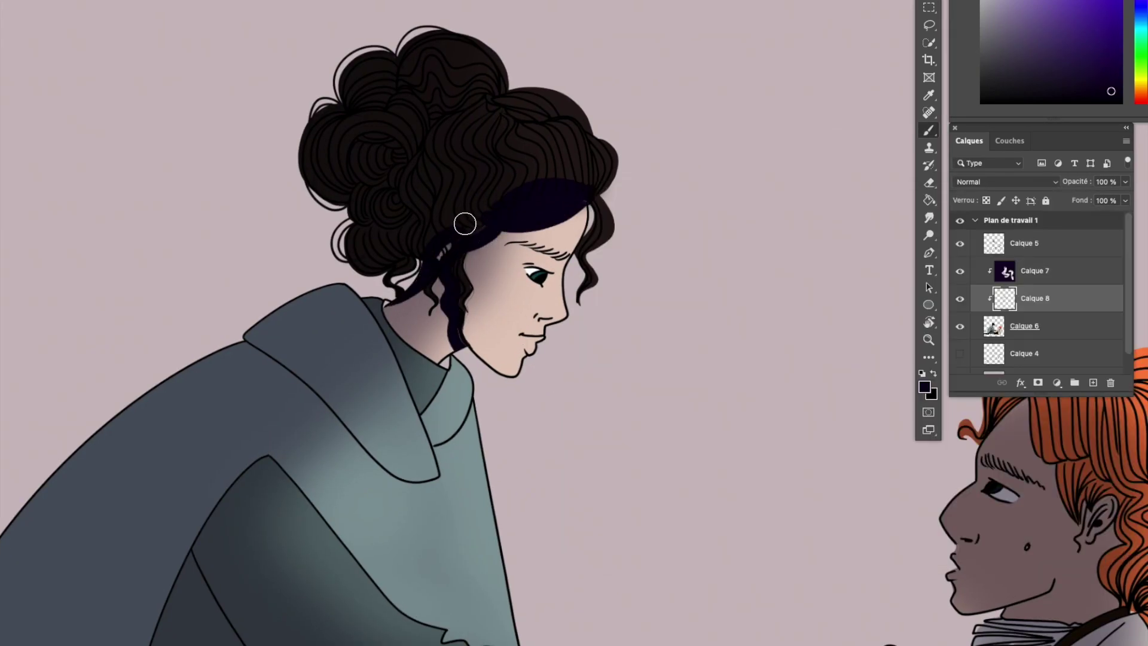
pyautogui.moveTo(408, 334)
pyautogui.mouseDown()
pyautogui.moveTo(412, 353)
pyautogui.moveTo(472, 398)
pyautogui.mouseUp()
pyautogui.moveTo(467, 315); pyautogui.dragTo(514, 204)
pyautogui.moveTo(293, 221); pyautogui.dragTo(483, 306)
# Paint the deep shadow inside the cape behind the sleeve and set the layer's opacity to 51%.
pyautogui.scroll(-5, 483, 306)
pyautogui.moveTo(459, 131)
pyautogui.mouseDown()
pyautogui.moveTo(357, 405)
pyautogui.moveTo(450, 140)
pyautogui.moveTo(412, 280)
pyautogui.moveTo(428, 300)
pyautogui.moveTo(399, 372)
pyautogui.mouseUp()
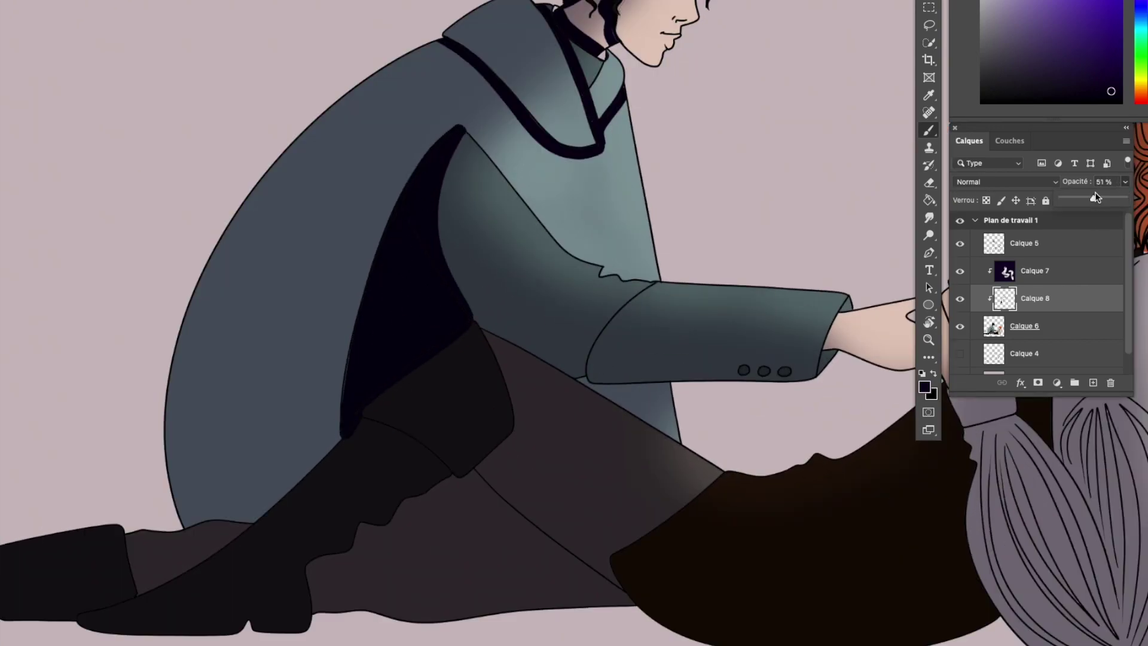
pyautogui.scroll(-1, 631, 338)
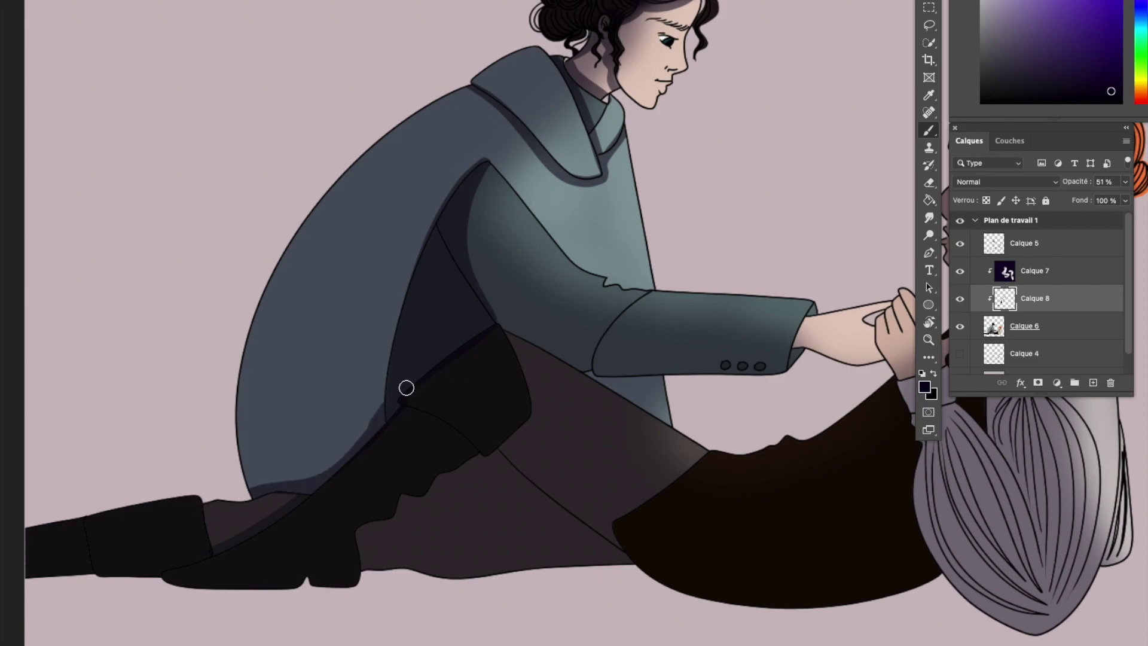
# Paint shadows beneath the bent leg's boot, along the trouser crease, and around the woman's cuff.
pyautogui.moveTo(458, 475)
pyautogui.mouseDown()
pyautogui.moveTo(399, 507)
pyautogui.moveTo(359, 569)
pyautogui.mouseUp()
pyautogui.moveTo(501, 465)
pyautogui.mouseDown()
pyautogui.moveTo(613, 558)
pyautogui.moveTo(619, 536)
pyautogui.mouseUp()
pyautogui.moveTo(639, 295)
pyautogui.mouseDown()
pyautogui.moveTo(592, 376)
pyautogui.moveTo(646, 397)
pyautogui.mouseUp()
# Shade the coat front along the upper edge of the woman's sleeve and the opening of her cuff.
pyautogui.scroll(2, 646, 397)
pyautogui.moveTo(330, 289); pyautogui.dragTo(452, 359)
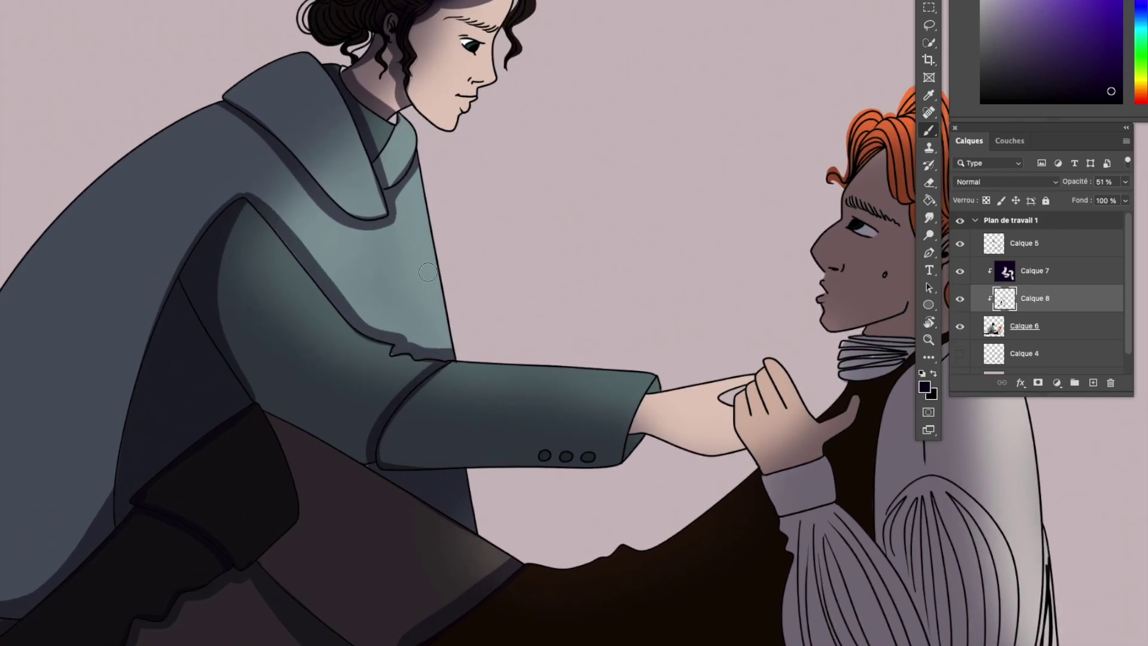
pyautogui.moveTo(665, 374); pyautogui.dragTo(628, 454)
# Paint shadows on the man's neck, shirt, and pleated sleeves, and around the joined hands.
pyautogui.hscroll(6, 628, 455)
pyautogui.moveTo(502, 287)
pyautogui.mouseDown()
pyautogui.moveTo(556, 383)
pyautogui.moveTo(511, 282)
pyautogui.moveTo(496, 302)
pyautogui.mouseUp()
pyautogui.moveTo(585, 346)
pyautogui.mouseDown()
pyautogui.moveTo(568, 419)
pyautogui.moveTo(633, 502)
pyautogui.mouseUp()
pyautogui.scroll(-3, 591, 318)
pyautogui.scroll(-3, 591, 318)
pyautogui.hscroll(2, 591, 317)
pyautogui.moveTo(461, 366)
pyautogui.mouseDown()
pyautogui.moveTo(472, 251)
pyautogui.moveTo(497, 179)
pyautogui.moveTo(485, 174)
pyautogui.moveTo(511, 107)
pyautogui.mouseUp()
pyautogui.scroll(-3, 511, 108)
pyautogui.hscroll(1, 511, 107)
pyautogui.moveTo(462, 211)
pyautogui.mouseDown()
pyautogui.moveTo(439, 297)
pyautogui.moveTo(450, 222)
pyautogui.moveTo(412, 251)
pyautogui.moveTo(479, 413)
pyautogui.moveTo(466, 220)
pyautogui.moveTo(351, 208)
pyautogui.moveTo(387, 167)
pyautogui.moveTo(392, 203)
pyautogui.moveTo(346, 119)
pyautogui.mouseUp()
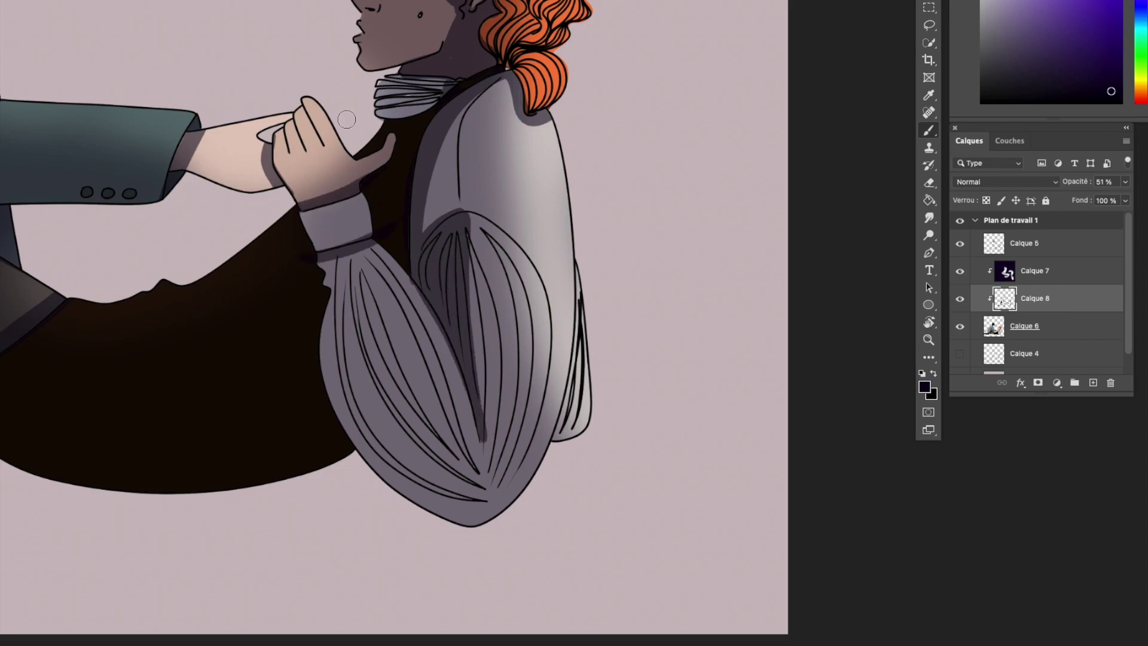
# Add a clipped layer above the violet shadow layer and brush soft peach light over the woman's face and coat.
pyautogui.scroll(-3, 545, 498)
pyautogui.rightClick(1034, 271)
pyautogui.scroll(2, 544, 498)
pyautogui.rightClick(682, 384)
pyautogui.press('Escape')
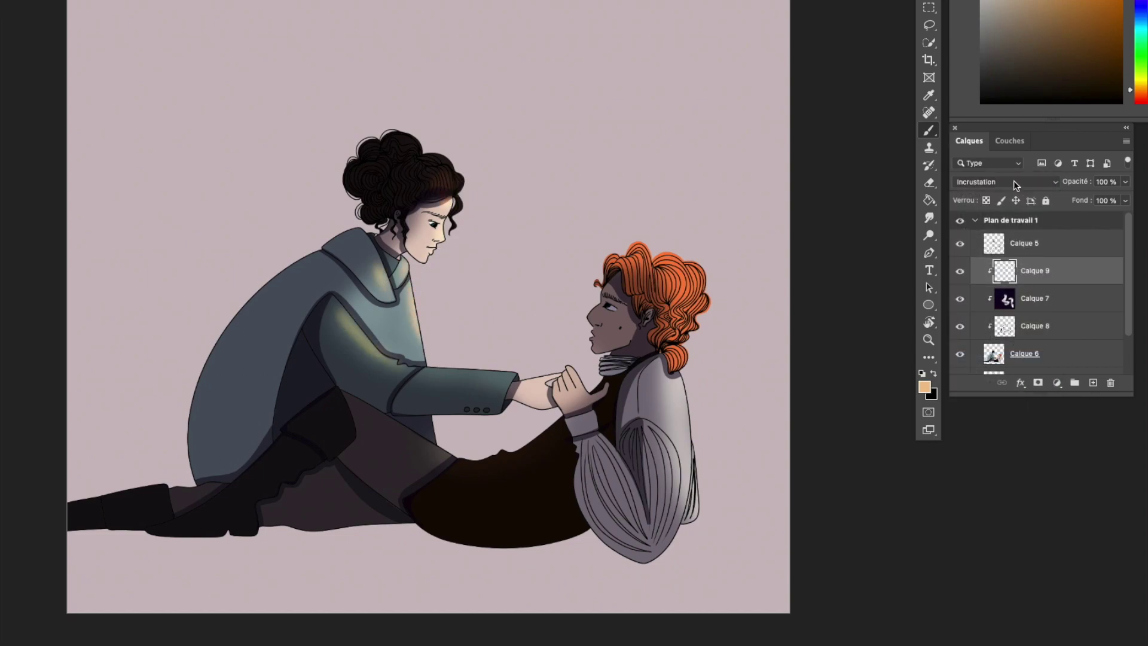
# Set the peach light layer to the Incrustation blend mode at 63% opacity.
pyautogui.click(1017, 182)
pyautogui.click(992, 121)
pyautogui.click(1016, 182)
pyautogui.click(980, 244)
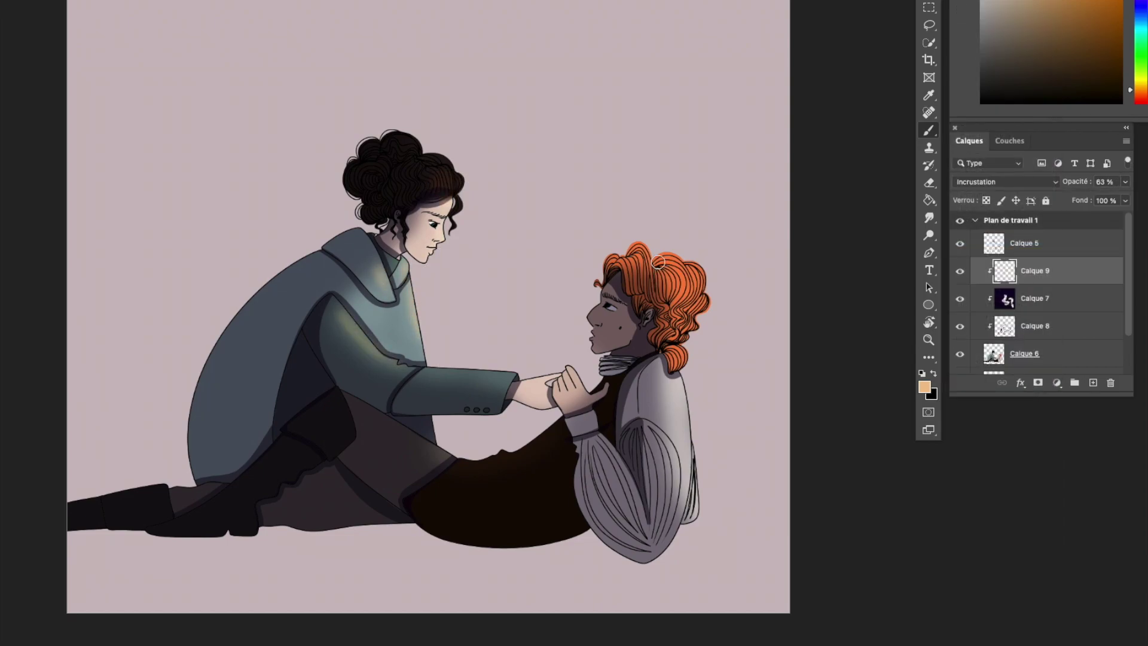
# Brush peach light over the man's hair, shoulder, and sleeve, and over the knee and thigh of the trousers.
pyautogui.moveTo(709, 253); pyautogui.dragTo(706, 316)
pyautogui.moveTo(655, 373); pyautogui.dragTo(682, 419)
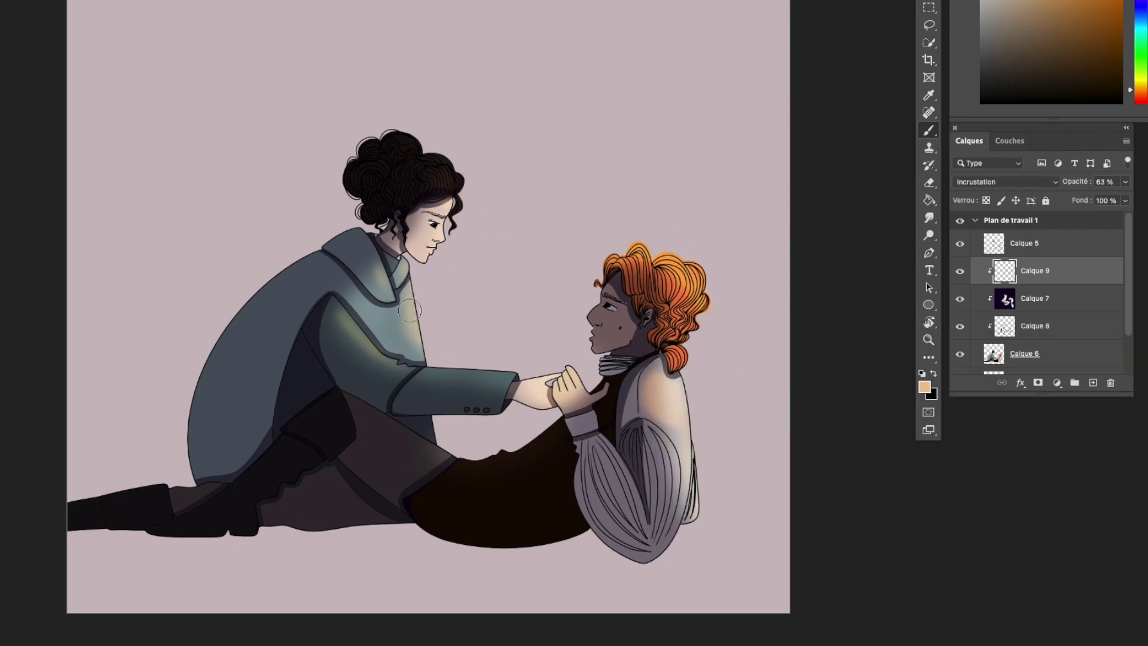
pyautogui.moveTo(392, 425); pyautogui.dragTo(439, 449)
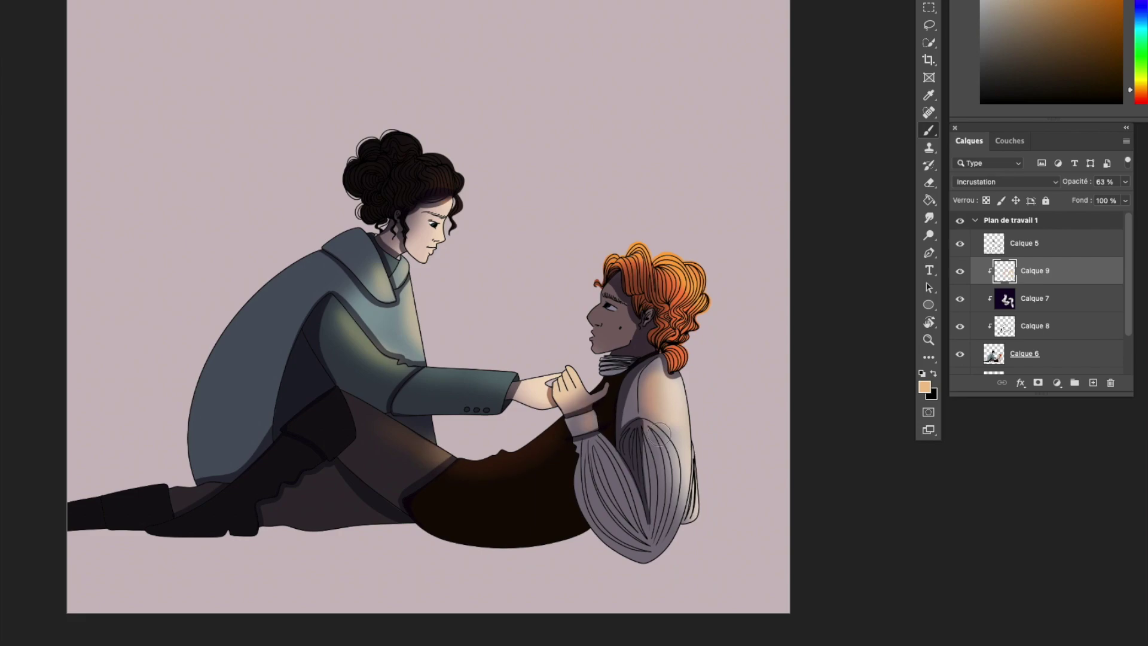
pyautogui.moveTo(658, 433); pyautogui.dragTo(678, 514)
# Erase more of the violet shadow on Calque 7 over the man's pleated sleeve.
pyautogui.click(1027, 291)
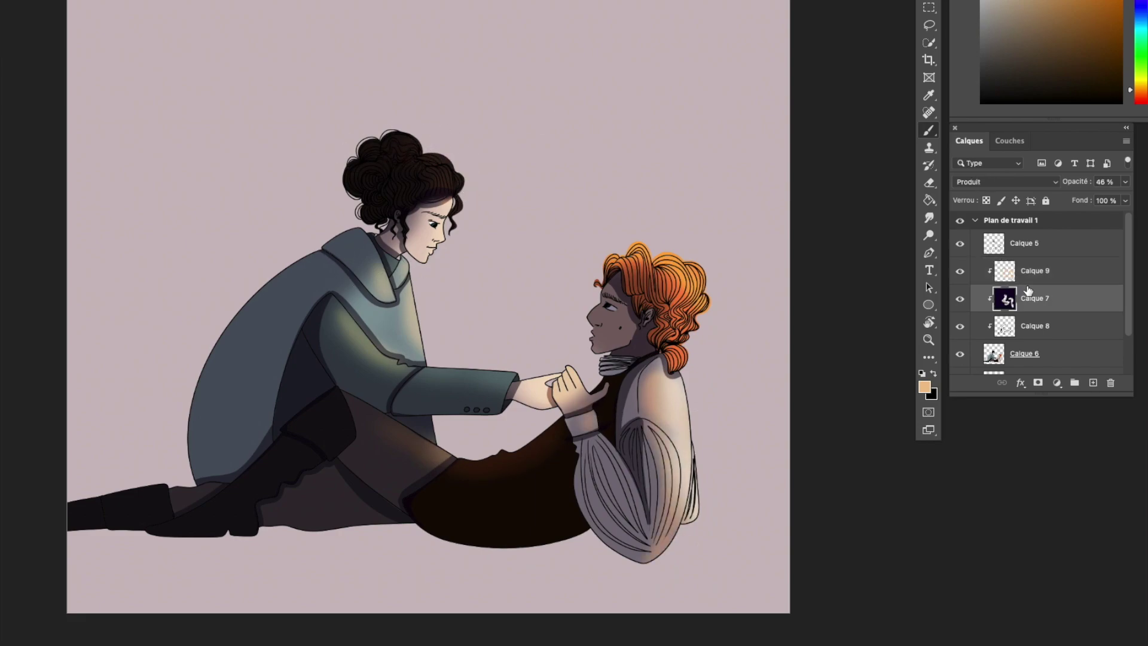
pyautogui.hotkey('ctrl', '0')
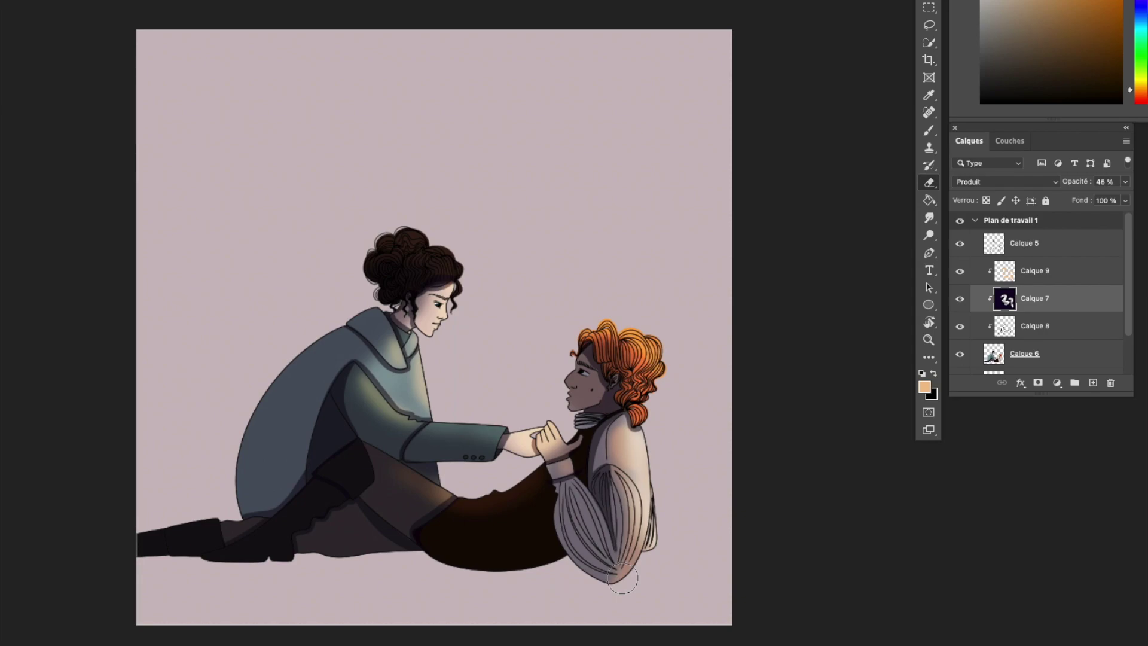
# Add a layer beneath the flat colours and fill a straight-edged floor area across the canvas with dark brown.
pyautogui.click(1093, 382)
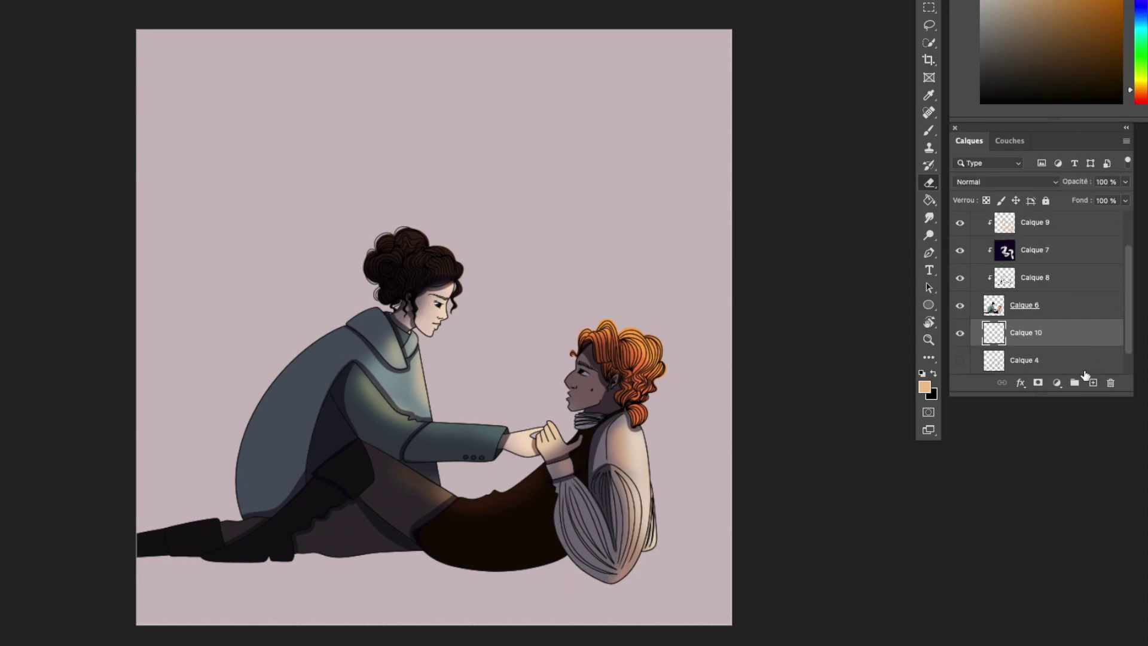
pyautogui.click(929, 26)
pyautogui.moveTo(136, 479); pyautogui.dragTo(732, 479)
pyautogui.hotkey('alt', 'BackSpace')
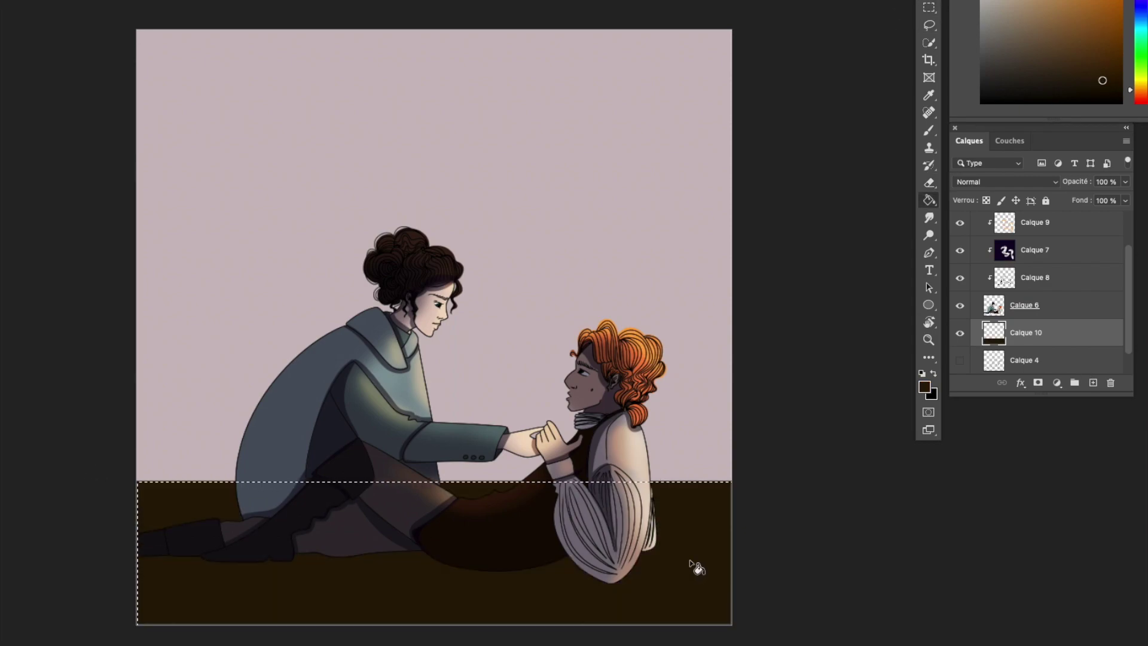
# Add a layer beneath the floor and paint a near-black upright furniture block behind the man at the canvas edge.
pyautogui.keyDown('ctrl'); pyautogui.click(1093, 382); pyautogui.keyUp('ctrl')
pyautogui.press('x')
pyautogui.press('b')
pyautogui.rightClick(722, 306)
pyautogui.press('Escape')
pyautogui.moveTo(712, 478)
pyautogui.mouseDown()
pyautogui.moveTo(736, 312)
pyautogui.moveTo(721, 307)
pyautogui.mouseUp()
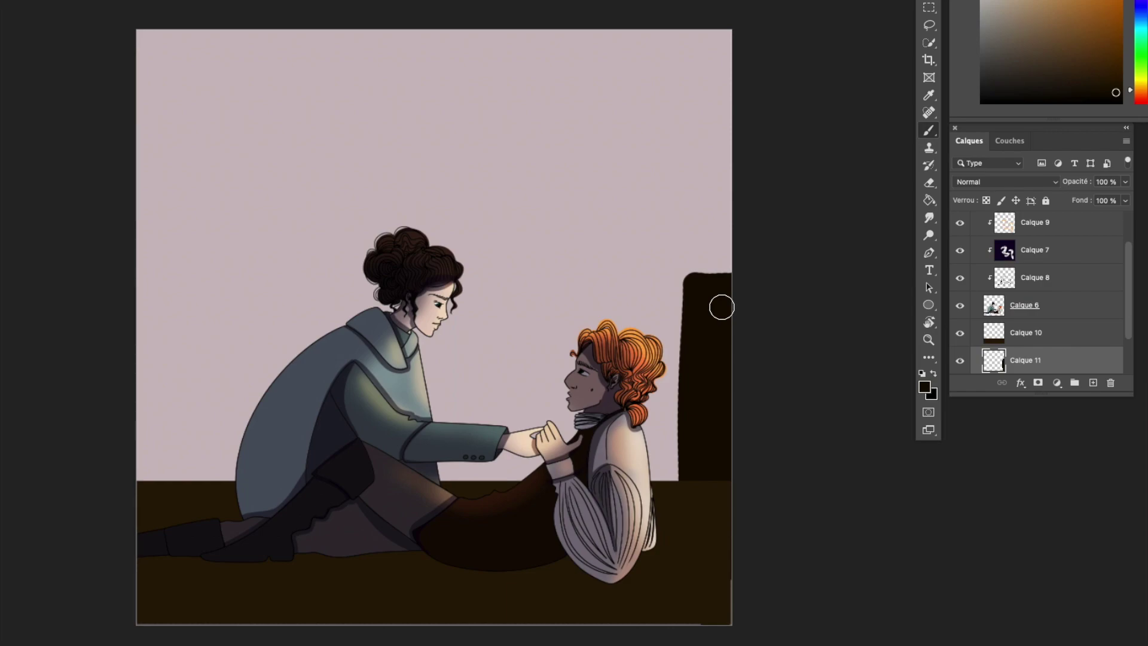
# Paint a table behind the woman with a dark frame and leg, brown shaded side, and light tan top.
pyautogui.moveTo(412, 227); pyautogui.dragTo(126, 289)
pyautogui.moveTo(350, 259)
pyautogui.mouseDown()
pyautogui.moveTo(350, 327)
pyautogui.moveTo(336, 330)
pyautogui.mouseUp()
pyautogui.moveTo(406, 212)
pyautogui.mouseDown()
pyautogui.moveTo(138, 231)
pyautogui.moveTo(393, 213)
pyautogui.moveTo(114, 218)
pyautogui.mouseUp()
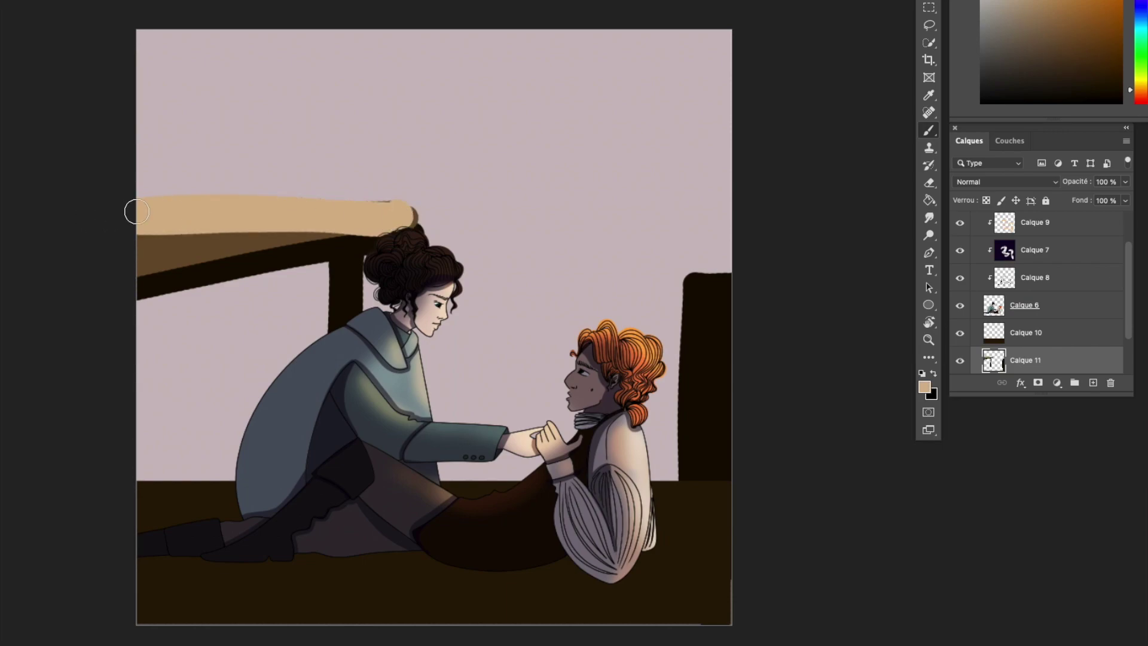
# Add a layer beneath the table and paint a bookcase with dark brown sides and dark red uprights and shelves.
pyautogui.scroll(-2, 1106, 359)
pyautogui.click(1057, 334)
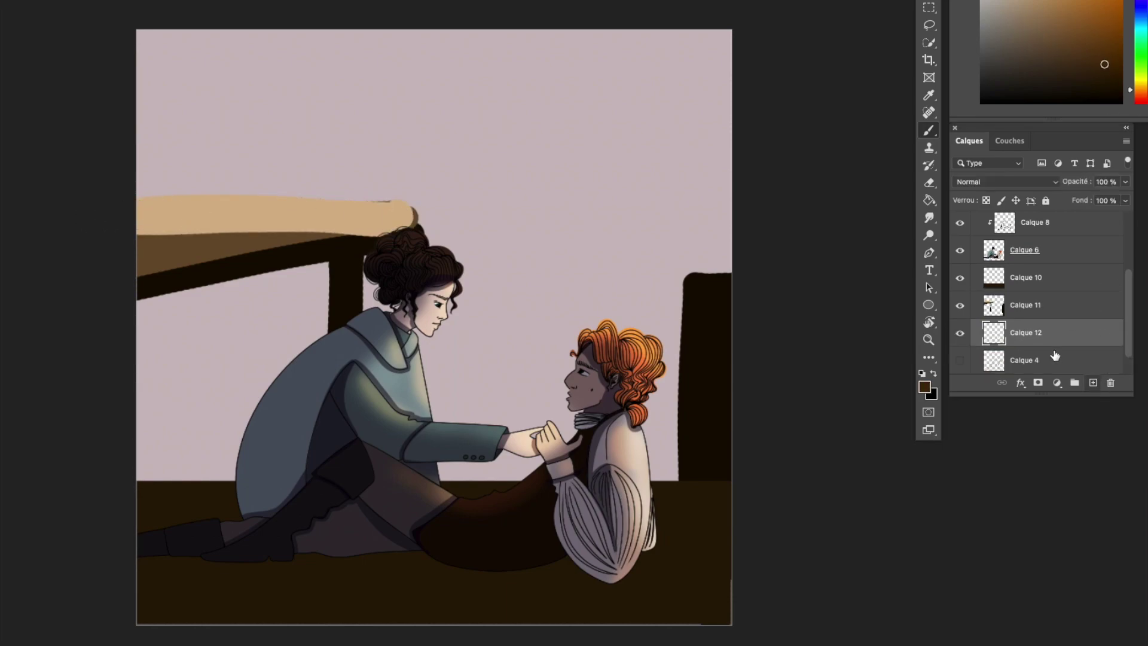
pyautogui.moveTo(149, 30); pyautogui.dragTo(153, 478)
pyautogui.moveTo(305, 33)
pyautogui.mouseDown()
pyautogui.moveTo(308, 484)
pyautogui.moveTo(289, 491)
pyautogui.moveTo(312, 31)
pyautogui.mouseUp()
pyautogui.moveTo(160, 31); pyautogui.dragTo(161, 482)
pyautogui.moveTo(179, 75); pyautogui.dragTo(282, 75)
pyautogui.moveTo(177, 162); pyautogui.dragTo(282, 161)
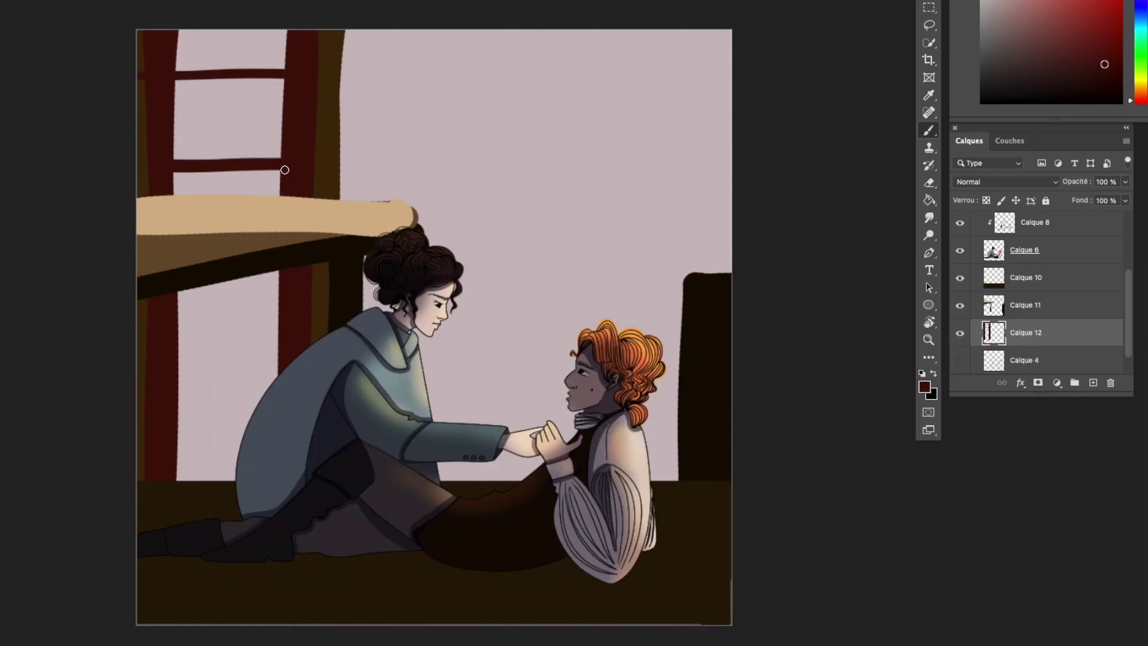
pyautogui.moveTo(179, 331); pyautogui.dragTo(278, 330)
pyautogui.moveTo(180, 425); pyautogui.dragTo(249, 426)
# Paint tan horizontal book blocks across the bookcase shelves, above and below the table.
pyautogui.click(1142, 82)
pyautogui.click(1132, 90)
pyautogui.click(1024, 10)
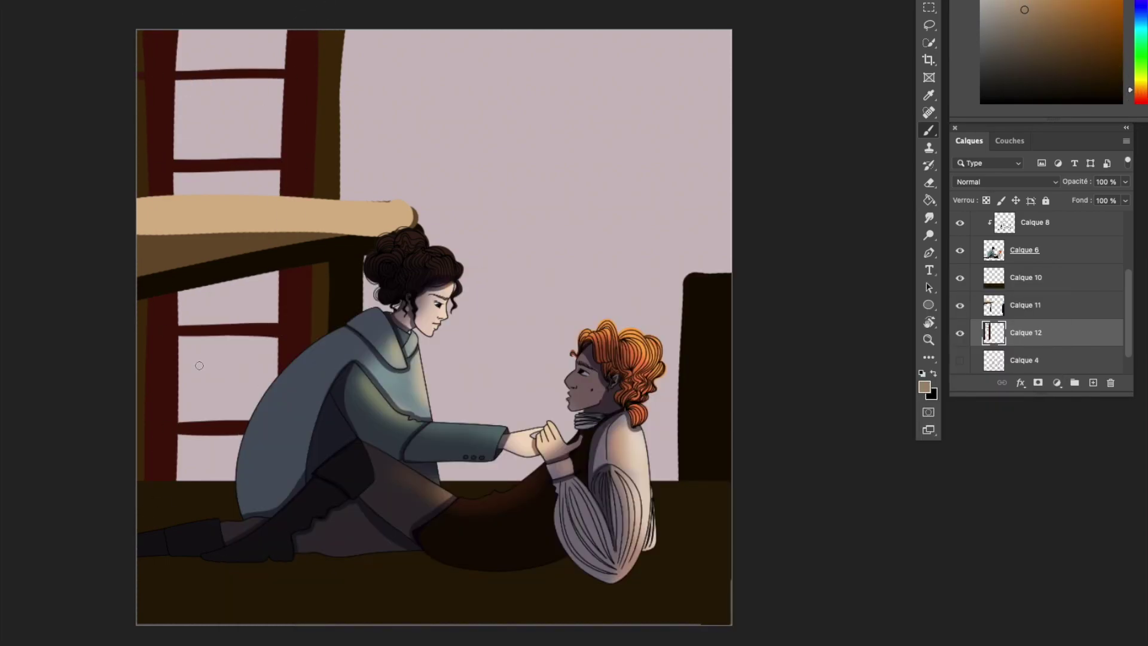
pyautogui.moveTo(182, 366); pyautogui.dragTo(224, 366)
pyautogui.moveTo(231, 383); pyautogui.dragTo(276, 383)
pyautogui.moveTo(174, 407); pyautogui.dragTo(230, 407)
pyautogui.moveTo(177, 450); pyautogui.dragTo(238, 450)
pyautogui.moveTo(227, 186); pyautogui.dragTo(276, 186)
pyautogui.moveTo(171, 91)
pyautogui.mouseDown()
pyautogui.moveTo(232, 92)
pyautogui.moveTo(182, 89)
pyautogui.mouseUp()
pyautogui.moveTo(230, 47); pyautogui.dragTo(289, 47)
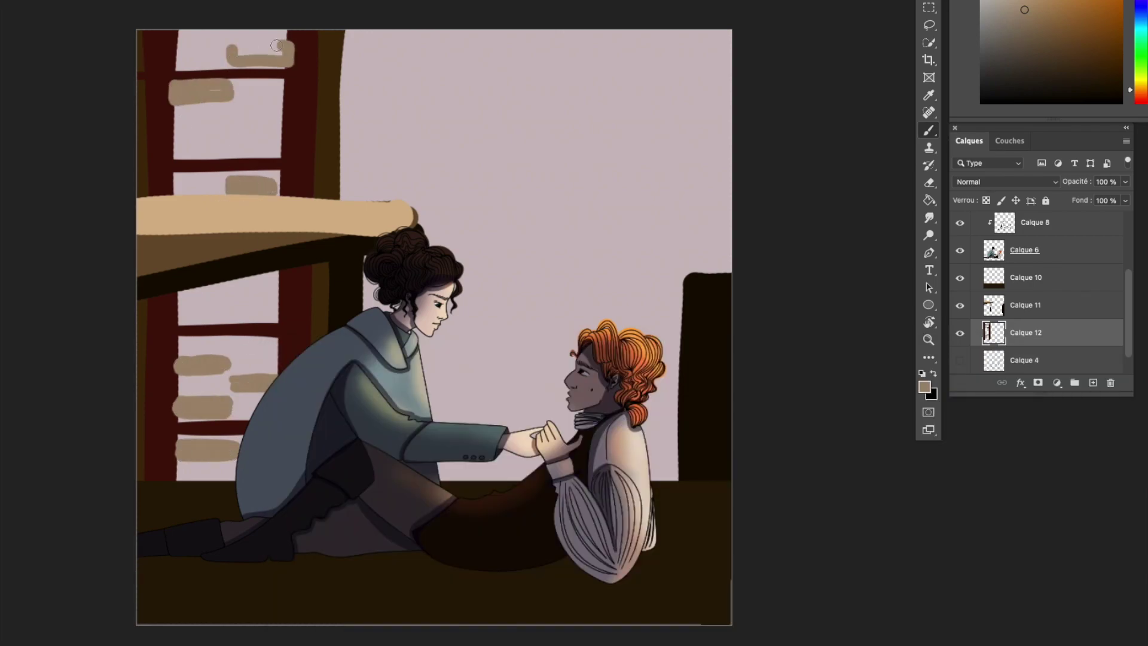
pyautogui.moveTo(272, 144); pyautogui.dragTo(279, 144)
# Paint darker grey-brown book blocks beside the tan ones on the bookcase shelves.
pyautogui.moveTo(180, 144); pyautogui.dragTo(233, 146)
pyautogui.moveTo(180, 55); pyautogui.dragTo(236, 55)
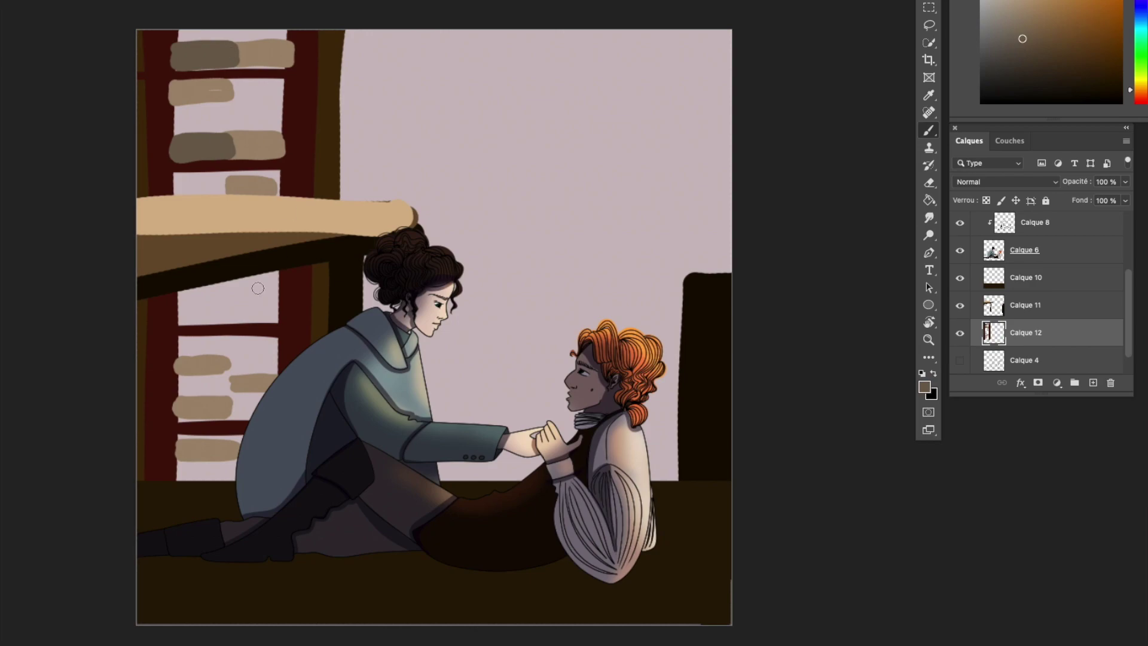
pyautogui.moveTo(180, 311); pyautogui.dragTo(242, 310)
pyautogui.moveTo(230, 409); pyautogui.dragTo(238, 408)
pyautogui.moveTo(173, 465); pyautogui.dragTo(237, 466)
pyautogui.moveTo(173, 347)
pyautogui.mouseDown()
pyautogui.moveTo(244, 347)
pyautogui.moveTo(238, 339)
pyautogui.mouseUp()
# Sample a book colour and fill more of the shelf gaps with stacked book blocks.
pyautogui.keyDown('alt'); pyautogui.click(209, 311); pyautogui.keyUp('alt')
pyautogui.moveTo(173, 382); pyautogui.dragTo(236, 383)
pyautogui.moveTo(175, 182); pyautogui.dragTo(234, 183)
pyautogui.moveTo(173, 37); pyautogui.dragTo(231, 33)
pyautogui.moveTo(222, 111); pyautogui.dragTo(222, 119)
pyautogui.moveTo(230, 90); pyautogui.dragTo(290, 90)
pyautogui.moveTo(251, 33); pyautogui.dragTo(292, 33)
pyautogui.moveTo(179, 290); pyautogui.dragTo(239, 290)
pyautogui.moveTo(239, 308); pyautogui.dragTo(290, 309)
# Choose a greyer brown and add book blocks in the remaining gaps of the shelves' right half.
pyautogui.click(1008, 38)
pyautogui.moveTo(239, 345)
pyautogui.mouseDown()
pyautogui.moveTo(284, 346)
pyautogui.moveTo(285, 366)
pyautogui.mouseUp()
pyautogui.moveTo(237, 281); pyautogui.dragTo(287, 281)
pyautogui.moveTo(239, 177); pyautogui.dragTo(287, 177)
# Draw near-black sloping beams above the man and a vertical post reaching down to the floor.
pyautogui.hotkey('ctrl', '-')
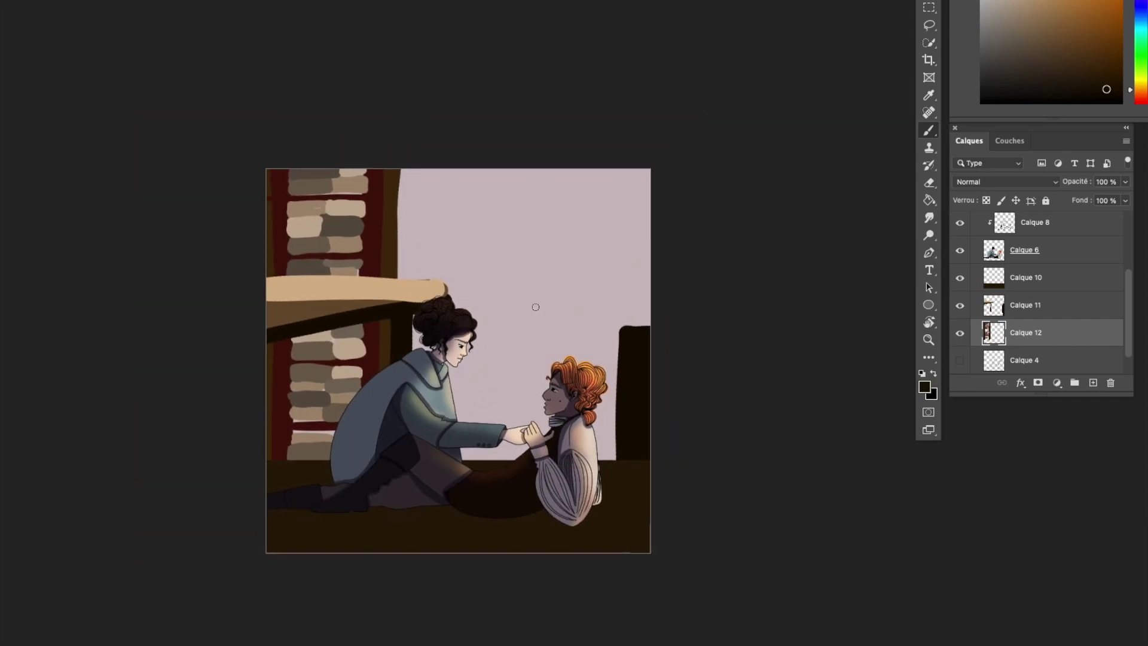
pyautogui.moveTo(514, 248); pyautogui.dragTo(649, 311)
pyautogui.moveTo(511, 173)
pyautogui.mouseDown()
pyautogui.moveTo(649, 227)
pyautogui.moveTo(508, 461)
pyautogui.mouseUp()
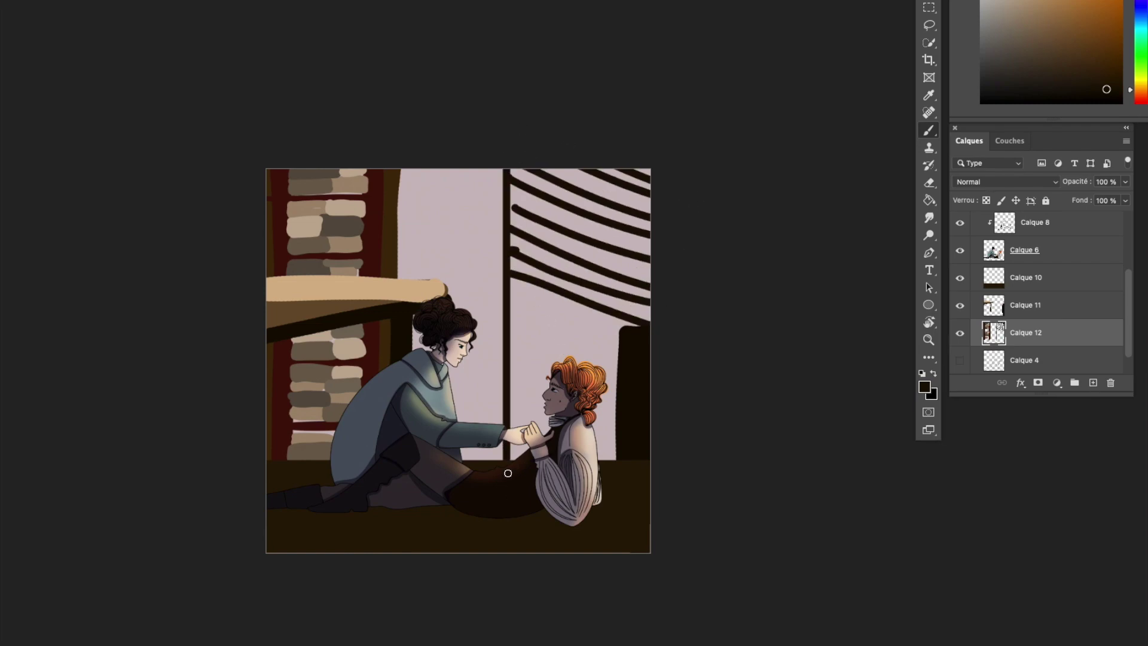
# Fill the wall areas and the strips between the sloping beams with dark red using the Paint Bucket.
pyautogui.click(1109, 54)
pyautogui.press('g')
pyautogui.click(449, 239)
pyautogui.click(574, 371)
pyautogui.click(597, 263)
pyautogui.click(612, 243)
pyautogui.click(598, 215)
pyautogui.click(621, 188)
pyautogui.click(644, 173)
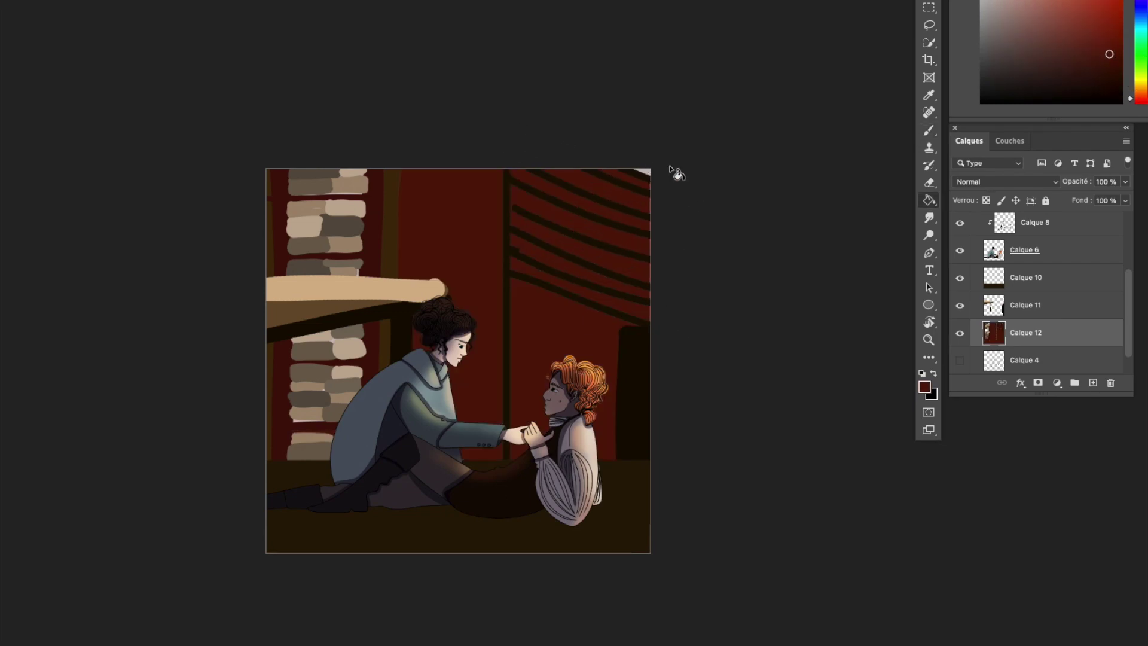
# Brush a dark muted brown over the red strips between the sloping beams.
pyautogui.press('b')
pyautogui.rightClick(572, 279)
pyautogui.moveTo(515, 260); pyautogui.dragTo(603, 282)
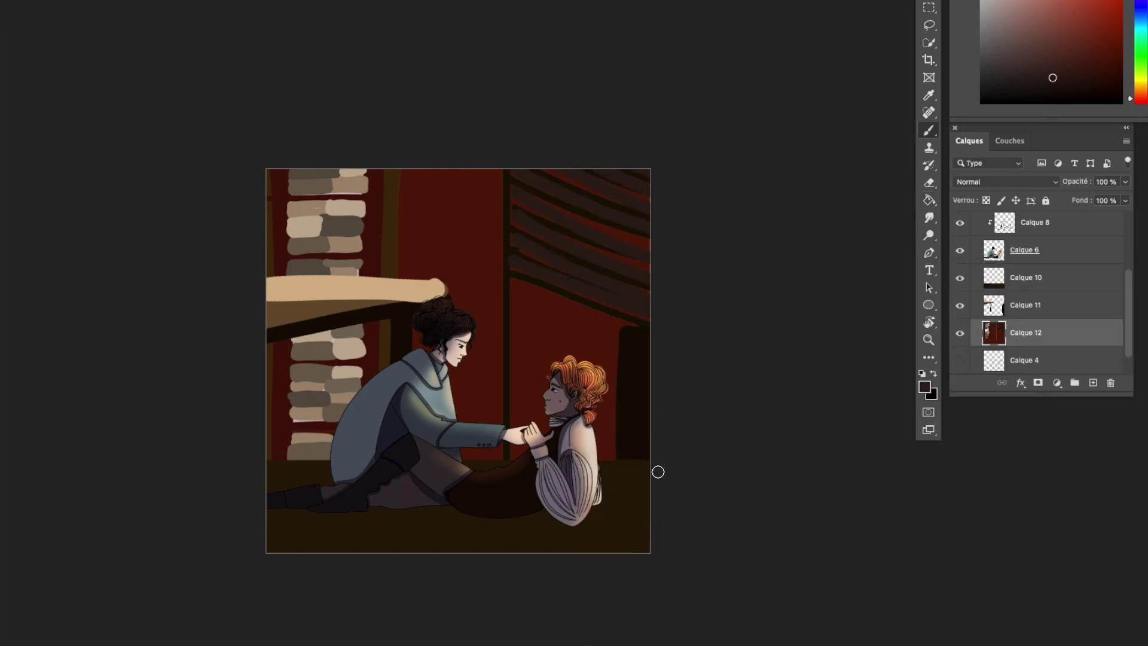
# Merge the bookcase and wall layer with the furniture layer and apply a Gaussian blur to the result.
pyautogui.rightClick(1079, 328)
pyautogui.click(1107, 509)
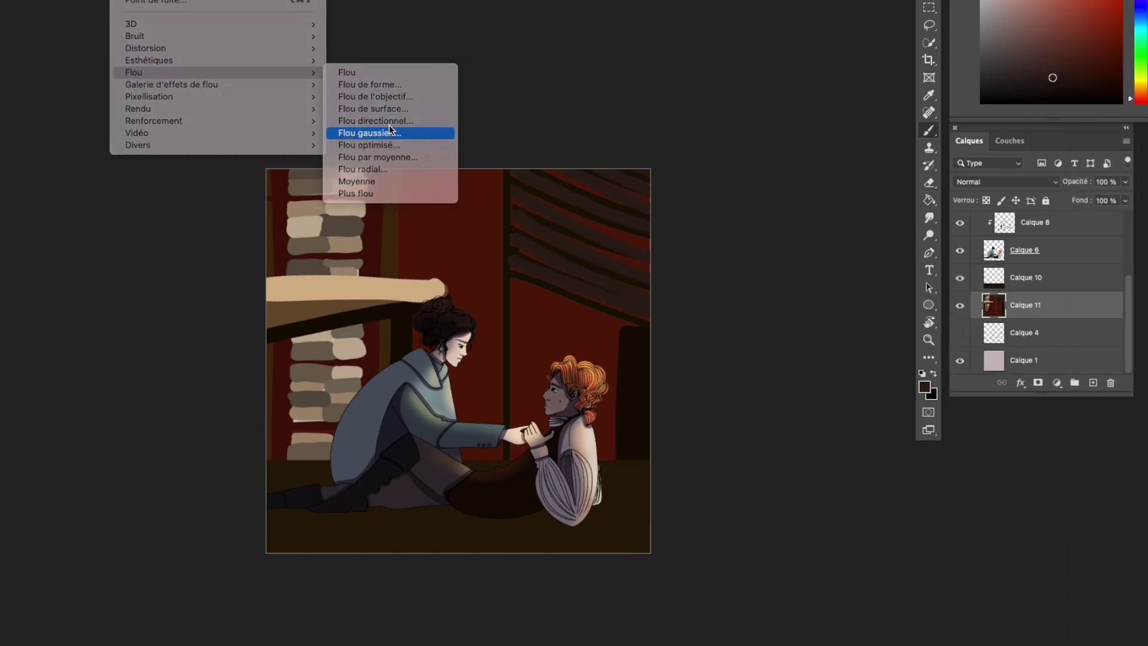
pyautogui.click(389, 128)
pyautogui.moveTo(1053, 453); pyautogui.dragTo(1057, 453)
pyautogui.click(1139, 266)
# Shift the hue of the blurred background towards crimson with Hue/Saturation.
pyautogui.hotkey('ctrl', 'u')
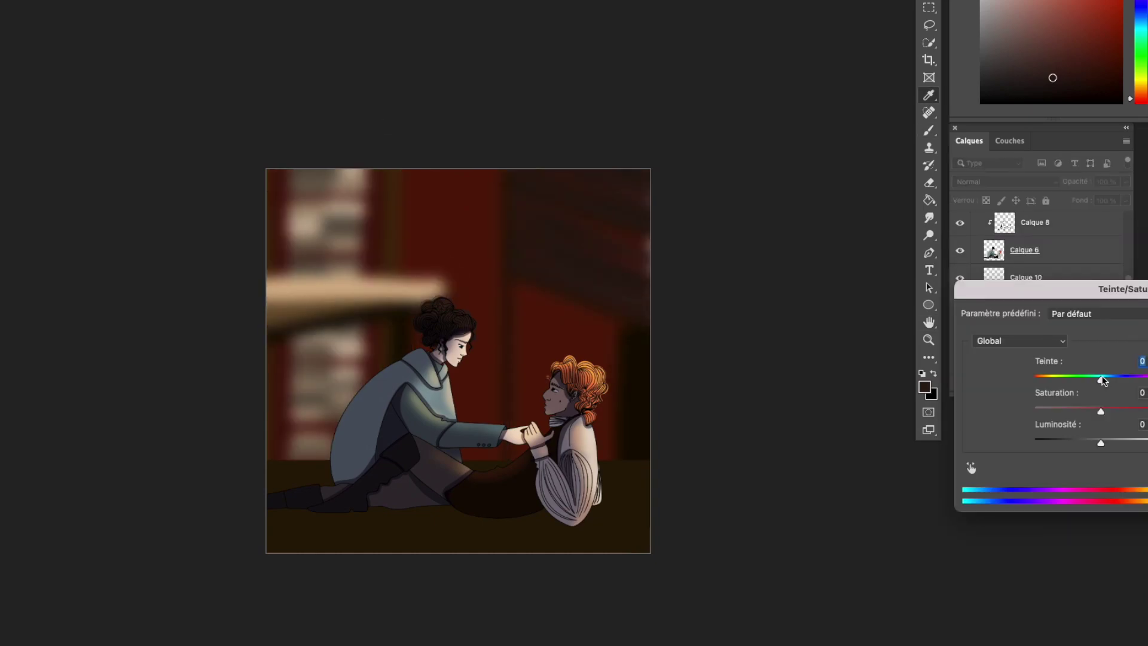
pyautogui.moveTo(1085, 383); pyautogui.dragTo(1074, 382)
pyautogui.press('Return')
# Add a layer above the floor, draw dark plank lines in perspective, and clip the layer to the floor.
pyautogui.click(1053, 282)
pyautogui.click(1093, 383)
pyautogui.rightClick(568, 282)
pyautogui.keyDown('alt'); pyautogui.click(288, 472); pyautogui.keyUp('alt')
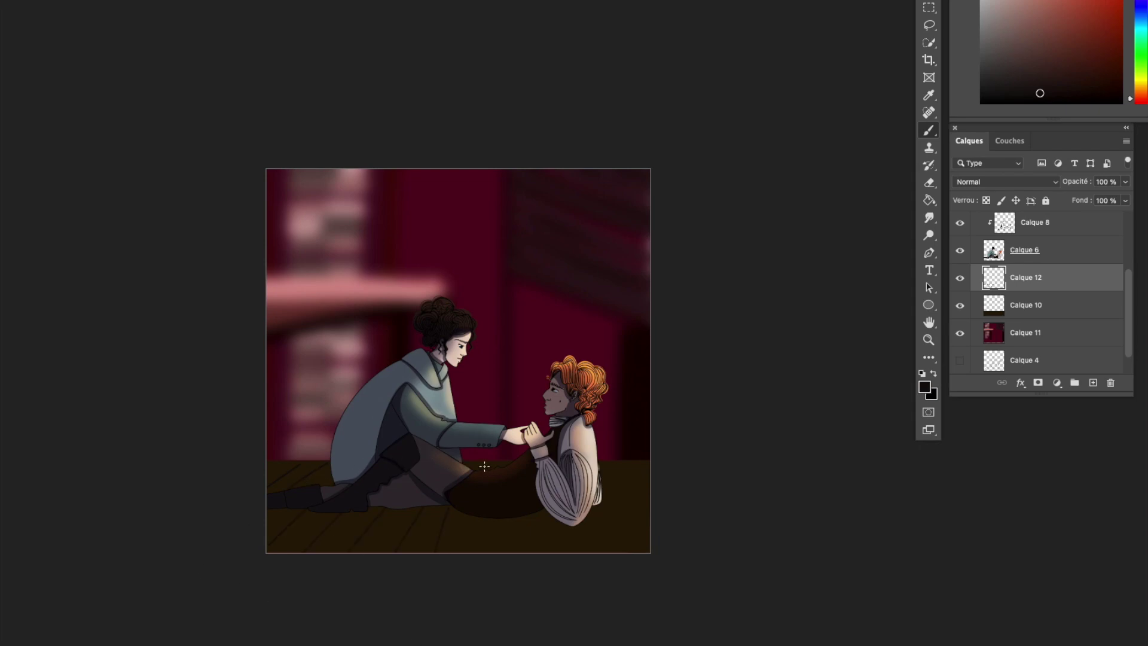
pyautogui.hotkey('ctrl', 'alt', 'g')
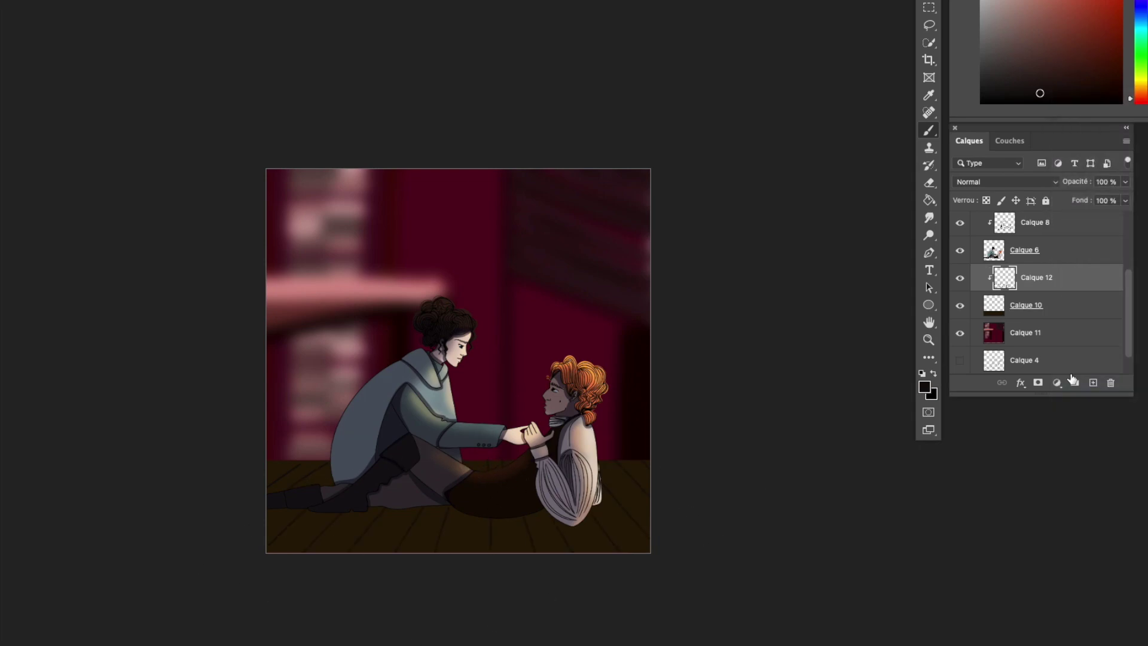
# Add a layer for papers and outline sheets in the air, across the floor, and behind the man with the Lasso.
pyautogui.keyDown('ctrl'); pyautogui.click(1093, 383); pyautogui.keyUp('ctrl')
pyautogui.press('l')
pyautogui.moveTo(346, 298)
pyautogui.mouseDown()
pyautogui.moveTo(382, 296)
pyautogui.moveTo(334, 268)
pyautogui.mouseUp()
pyautogui.moveTo(456, 271); pyautogui.dragTo(448, 285)
pyautogui.moveTo(480, 229); pyautogui.dragTo(477, 236)
pyautogui.moveTo(392, 462)
pyautogui.mouseDown()
pyautogui.moveTo(377, 505)
pyautogui.moveTo(314, 538)
pyautogui.moveTo(445, 507)
pyautogui.mouseUp()
pyautogui.moveTo(478, 468); pyautogui.dragTo(503, 465)
pyautogui.moveTo(601, 472); pyautogui.dragTo(631, 500)
pyautogui.moveTo(592, 442); pyautogui.dragTo(636, 421)
# Fill the outlined sheets with pale pink and move their layer above the floor planks.
pyautogui.press('g')
pyautogui.click(505, 463)
pyautogui.moveTo(1052, 333); pyautogui.dragTo(1082, 269)
pyautogui.hotkey('ctrl', 'd')
# Add a layer clipped to the papers, brush soft grey-brown shadows on the sheets, and set its blending to Produit.
pyautogui.press('l')
pyautogui.hotkey('ctrl', 'shift', 'alt', 'n')
pyautogui.press('b')
pyautogui.rightClick(498, 277)
pyautogui.keyDown('alt'); pyautogui.click(350, 305); pyautogui.keyUp('alt')
pyautogui.rightClick(1063, 278)
pyautogui.click(1095, 281)
pyautogui.click(1004, 182)
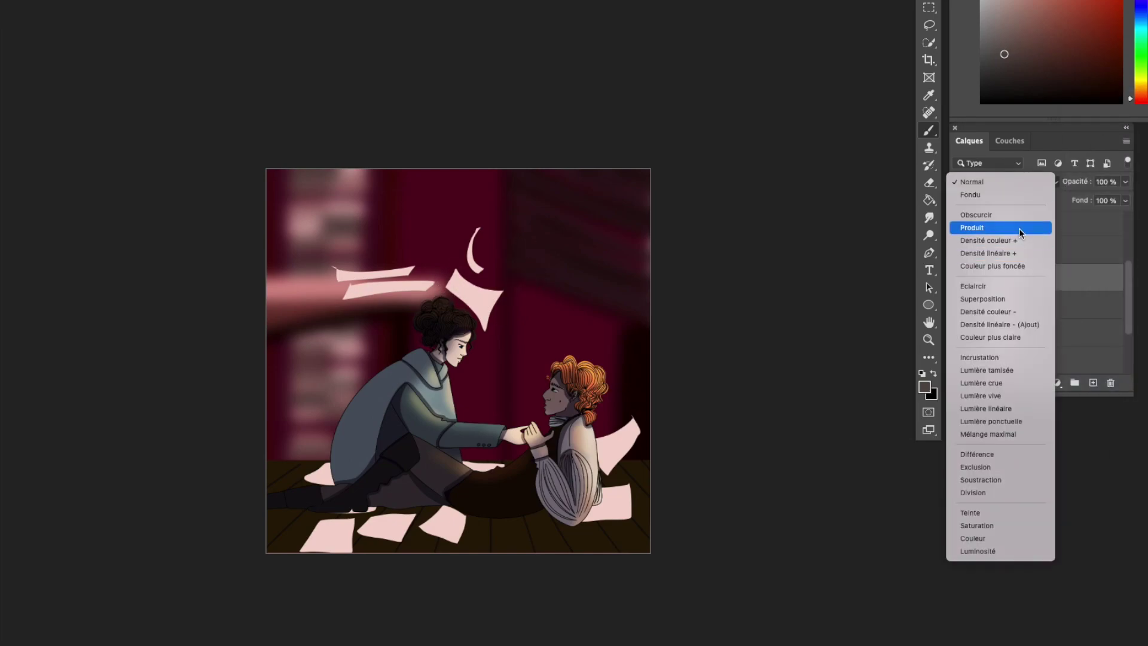
pyautogui.click(1019, 228)
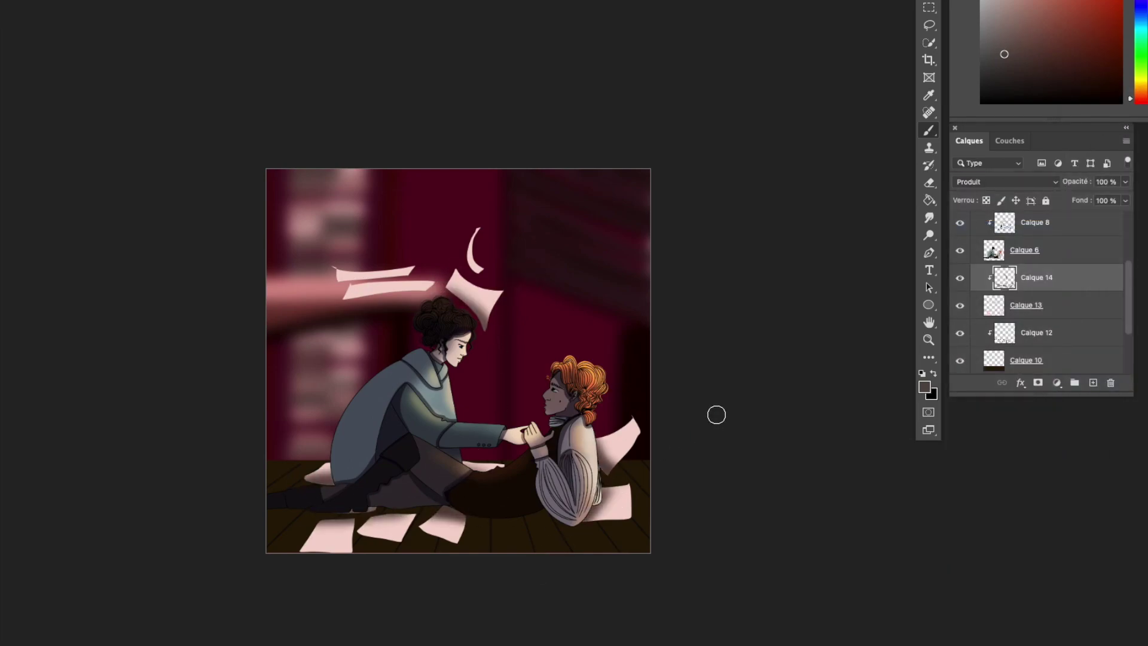
# Merge the shadows into the papers layer and try a Gaussian blur on it.
pyautogui.rightClick(1097, 306)
pyautogui.click(1086, 506)
pyautogui.click(382, 131)
pyautogui.moveTo(1044, 447); pyautogui.dragTo(1019, 447)
pyautogui.click(1143, 271)
# Lasso the flying sheets, undo their strong blur, and apply a lighter Gaussian blur to them.
pyautogui.press('l')
pyautogui.moveTo(589, 248); pyautogui.dragTo(588, 251)
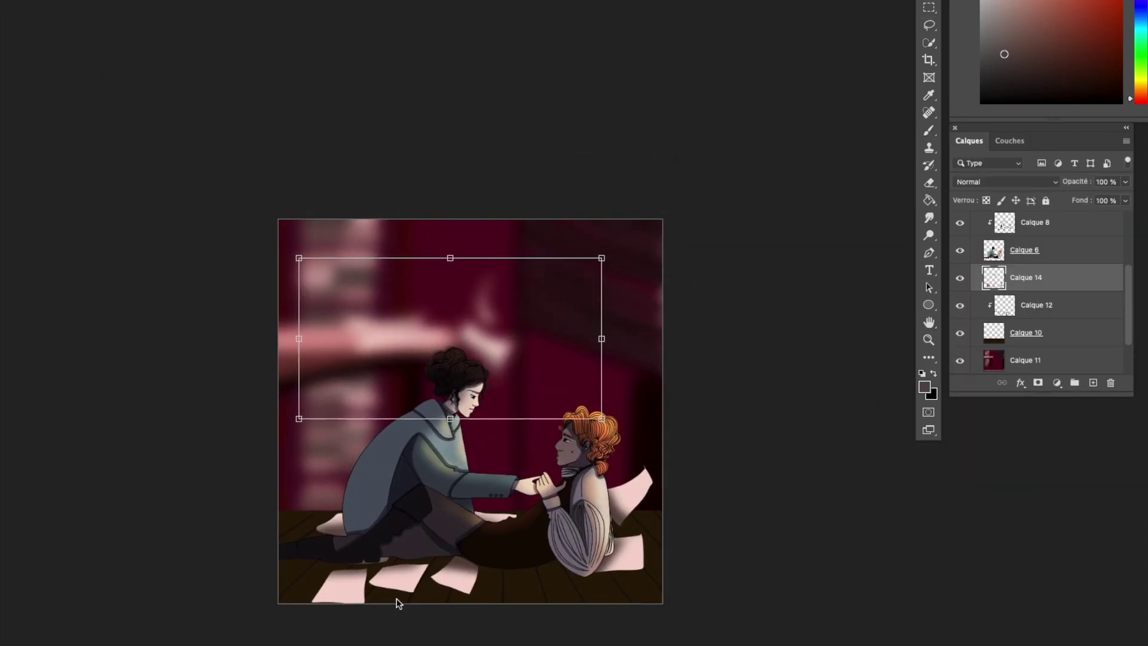
pyautogui.hotkey('ctrl', '+')
pyautogui.hotkey('ctrl', 'z')
pyautogui.click(402, 136)
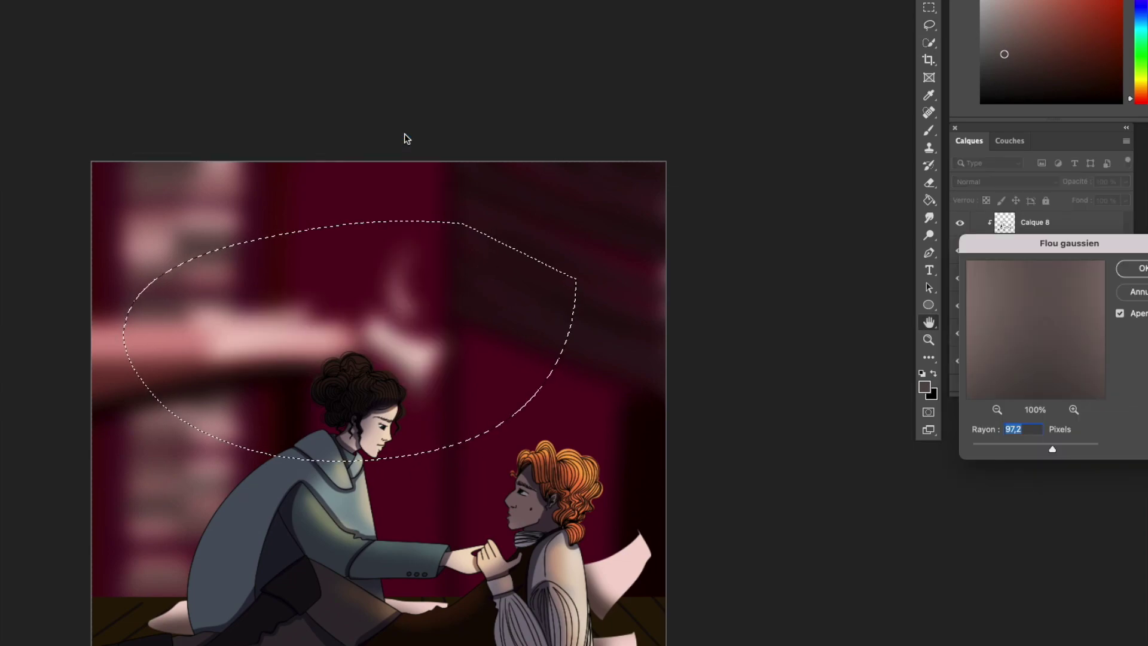
pyautogui.moveTo(1017, 445); pyautogui.dragTo(1029, 451)
pyautogui.press('Return')
pyautogui.scroll(-5, 383, 359)
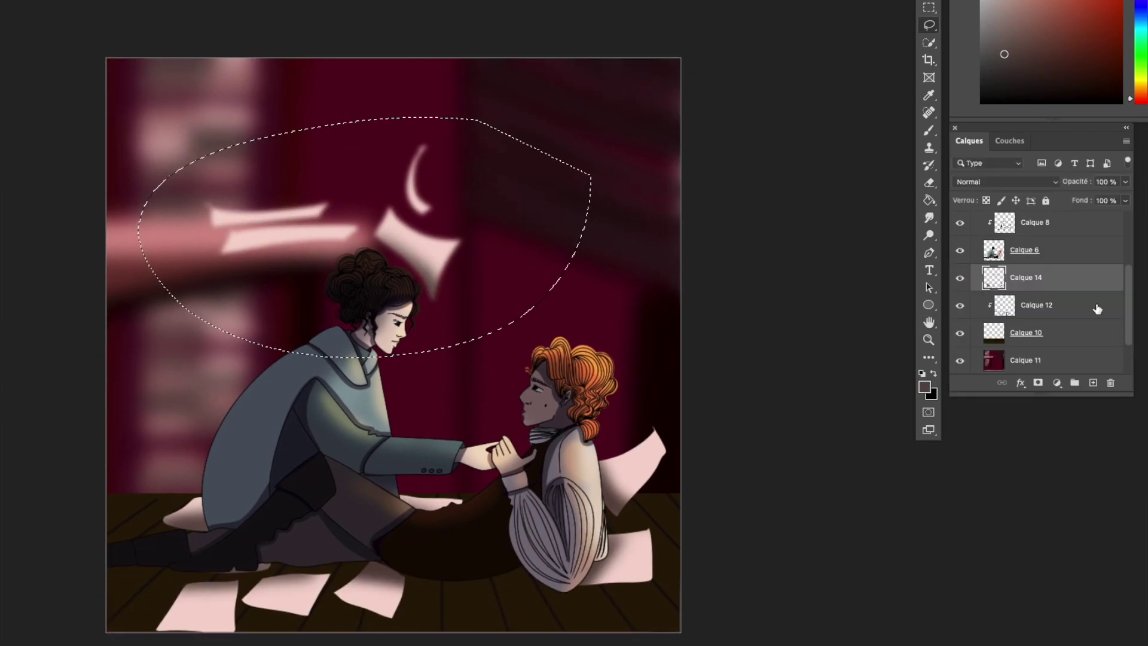
pyautogui.hotkey('ctrl', 'd')
# Add a layer above the papers in Produit mode and scribble black text and hatched boxes on the unblurred sheets.
pyautogui.press('b')
pyautogui.rightClick(513, 417)
pyautogui.press('Escape')
pyautogui.hotkey('ctrl', '0')
pyautogui.hotkey('ctrl', '+')
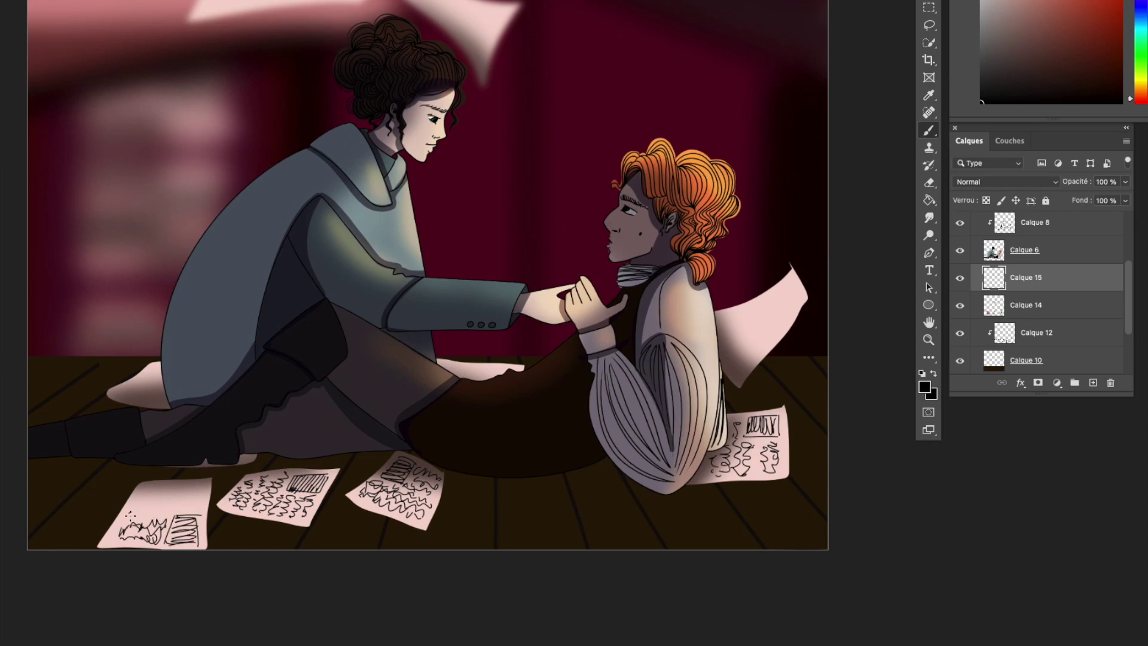
pyautogui.moveTo(148, 492); pyautogui.dragTo(653, 355)
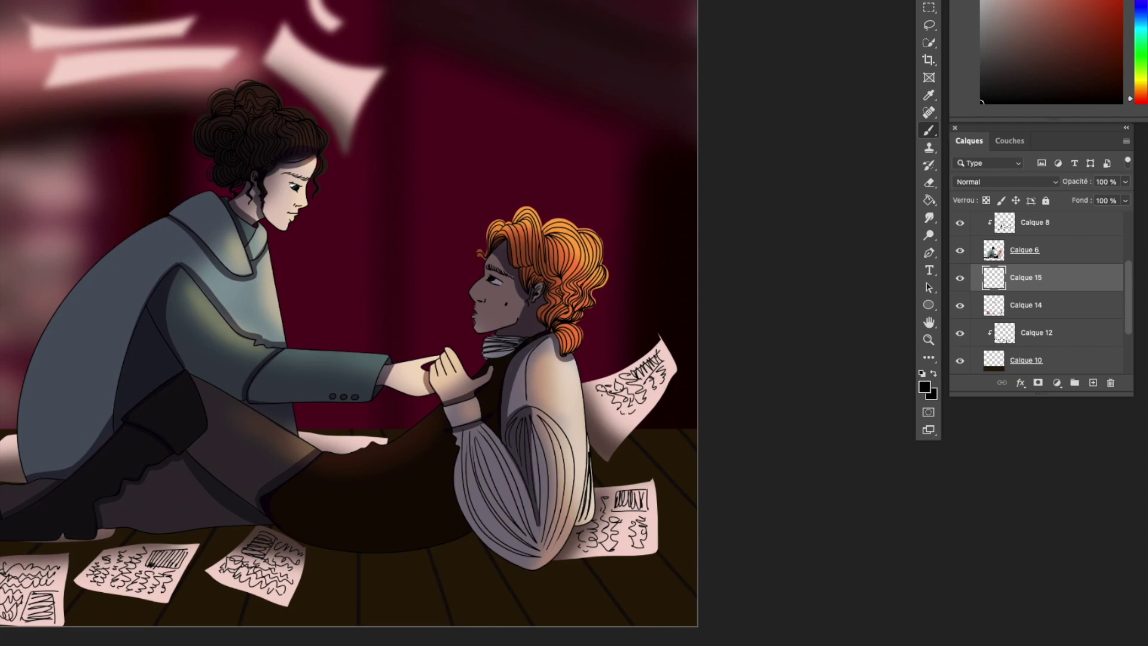
pyautogui.hotkey('ctrl', '0')
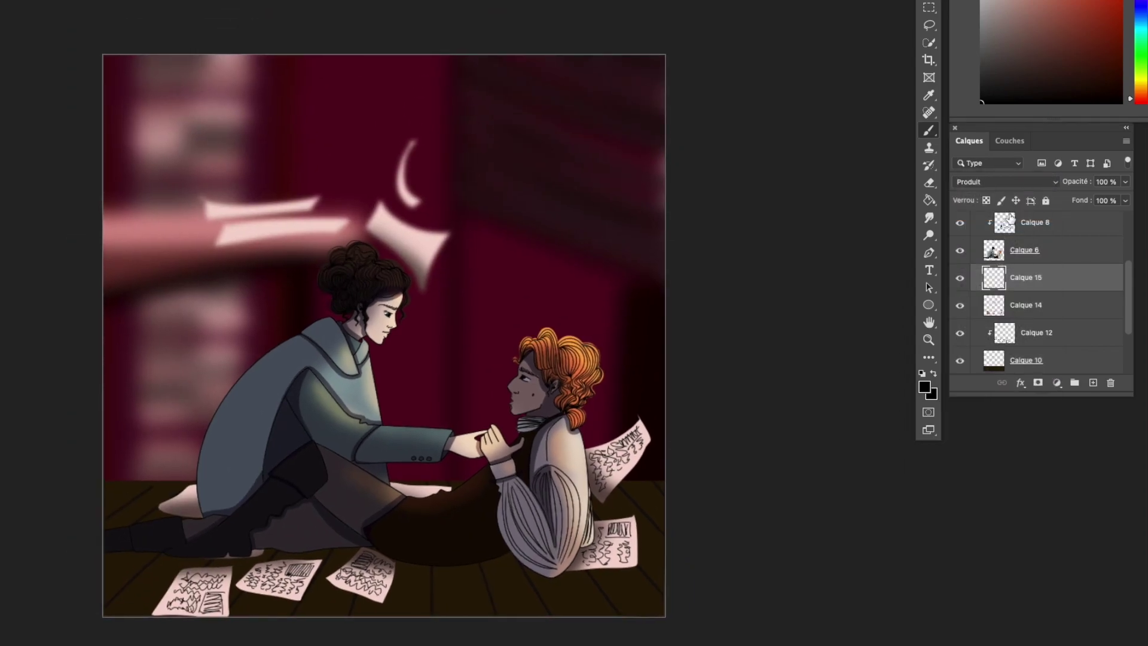
# Merge the plank lines into the floor and add a dark violet gradient layer in Lumière tamisée above the background.
pyautogui.scroll(-3, 1040, 299)
pyautogui.rightClick(1074, 277)
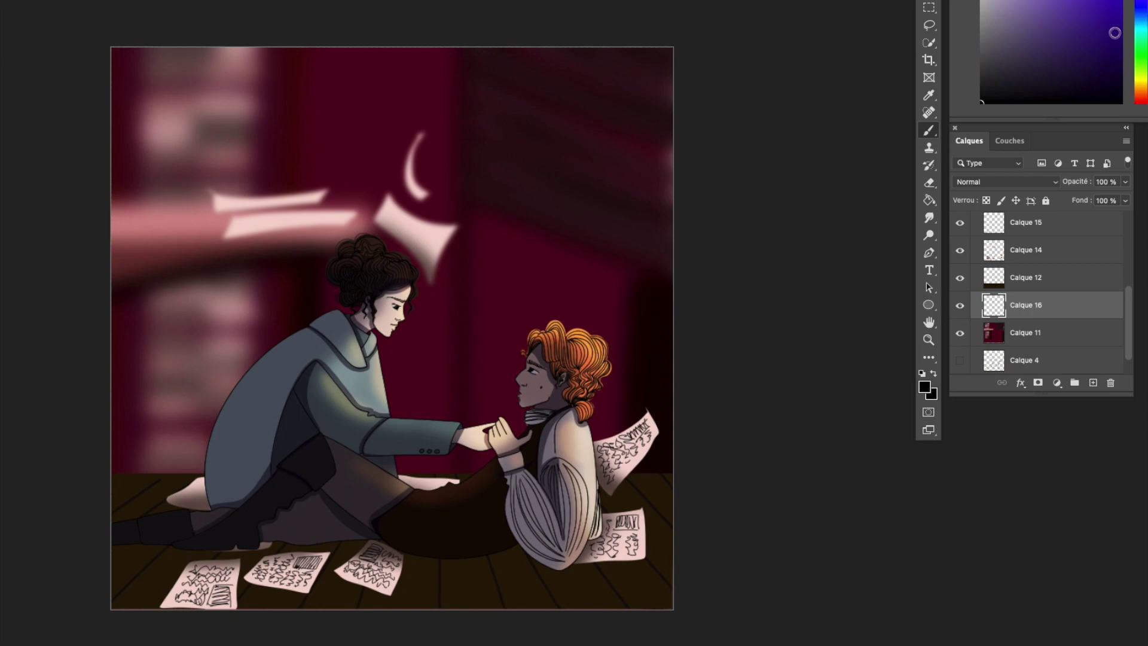
pyautogui.moveTo(930, 201); pyautogui.dragTo(972, 200)
pyautogui.click(1010, 181)
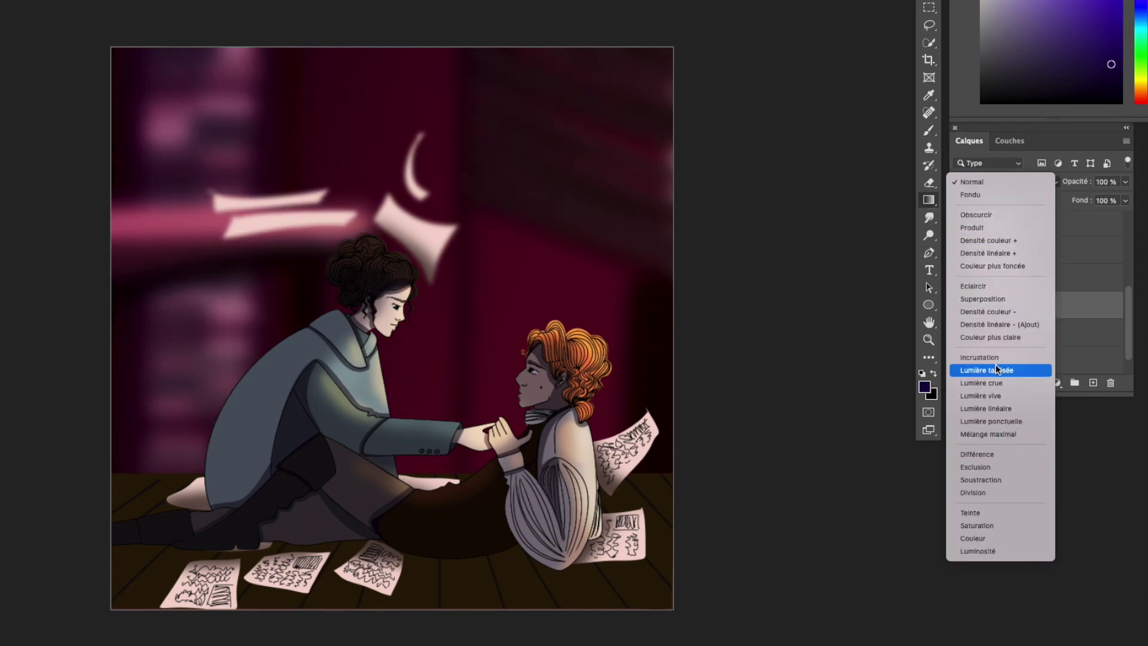
pyautogui.click(999, 383)
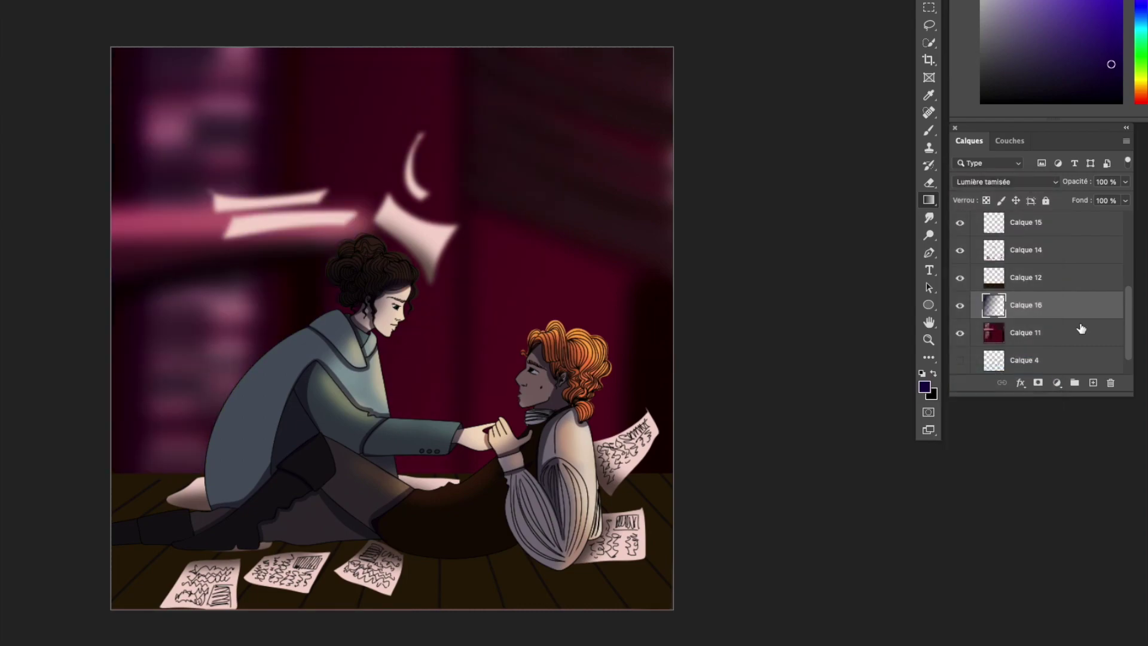
# Raise the saturation of the plank floor with Hue/Saturation.
pyautogui.hotkey('ctrl', 'u')
pyautogui.press('Return')
pyautogui.click(975, 253)
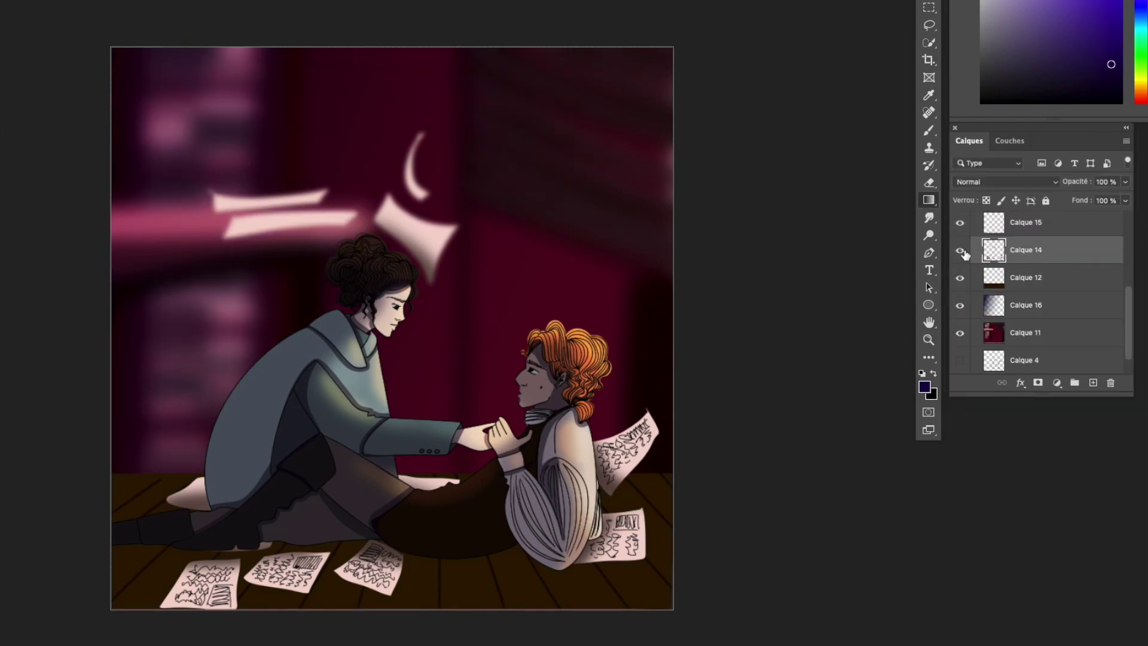
# Select the figures' flat colour layer and raise its saturation with Hue/Saturation.
pyautogui.scroll(-5, 1123, 286)
pyautogui.click(1070, 316)
pyautogui.hotkey('ctrl', 'u')
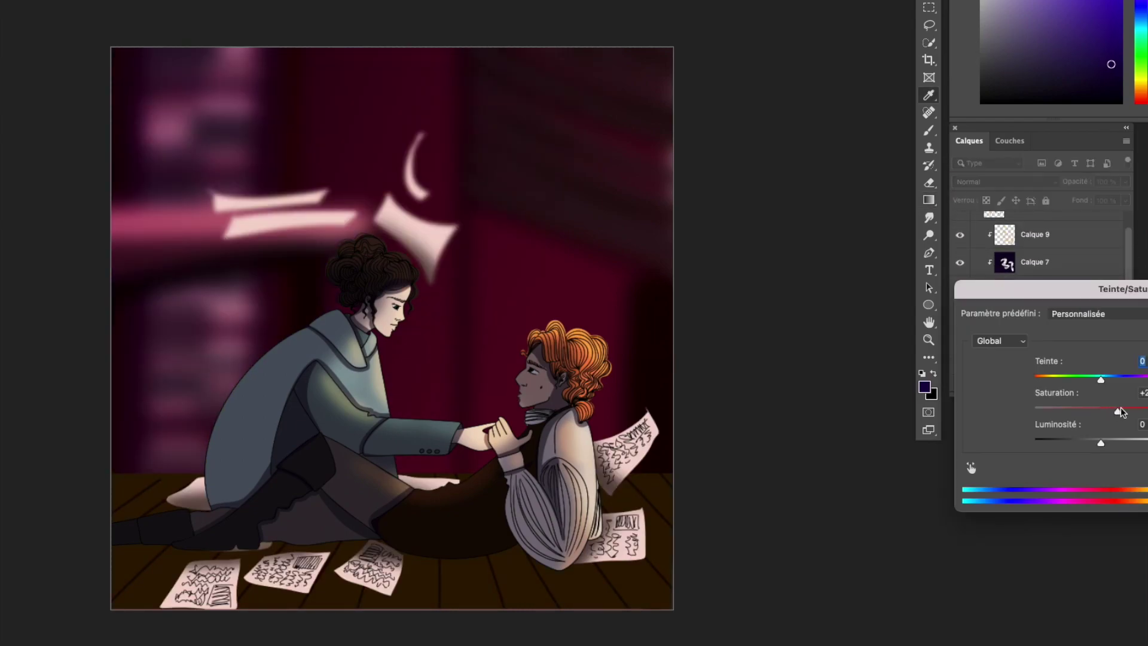
pyautogui.press('Return')
# Add a layer clipped to the line art and recolour the man's hair lines with light orange and red.
pyautogui.hotkey('ctrl', 'shift', 'alt', 'n')
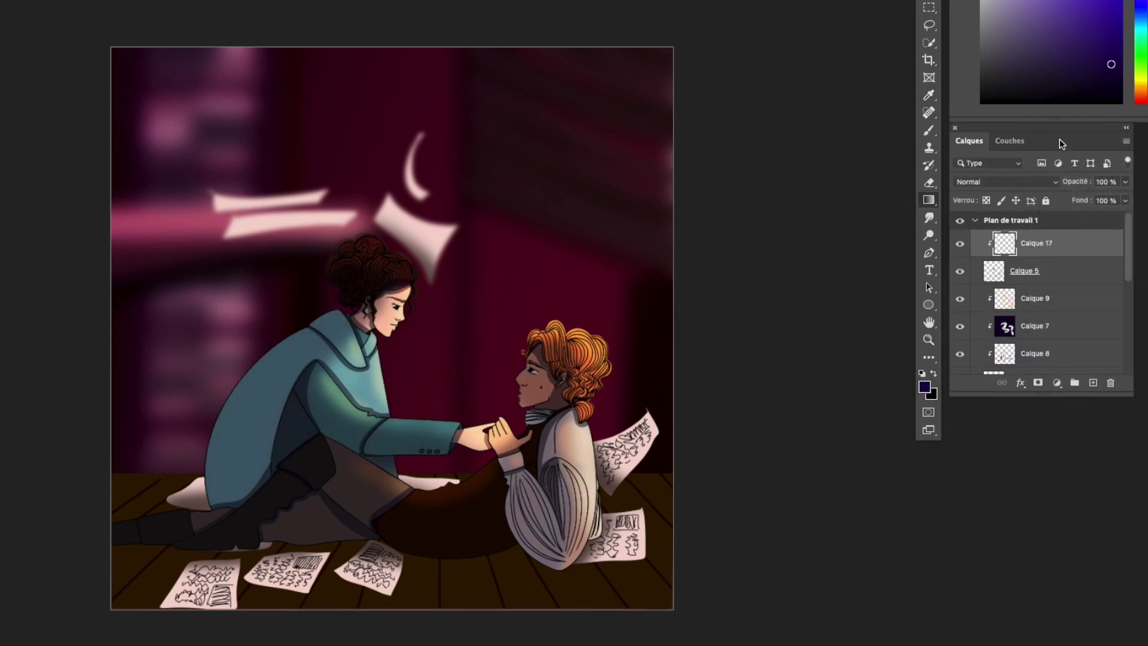
pyautogui.press('b')
pyautogui.keyDown('alt'); pyautogui.click(555, 302); pyautogui.keyUp('alt')
pyautogui.rightClick(575, 263)
pyautogui.press('Escape')
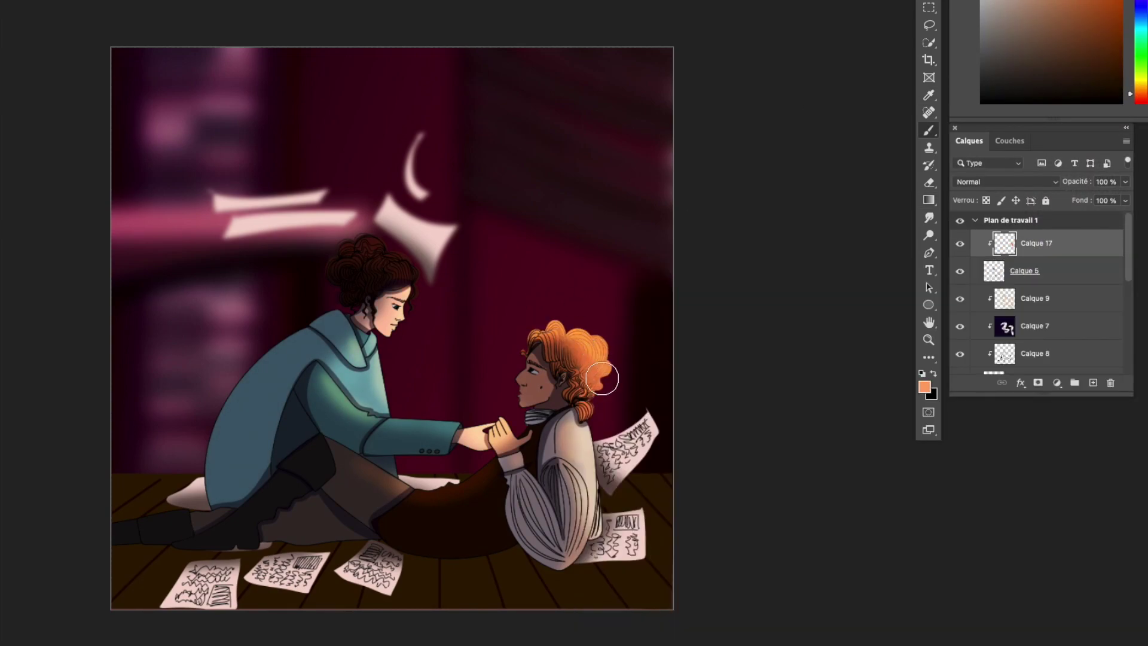
pyautogui.scroll(3, 602, 378)
pyautogui.moveTo(1141, 94); pyautogui.dragTo(1141, 103)
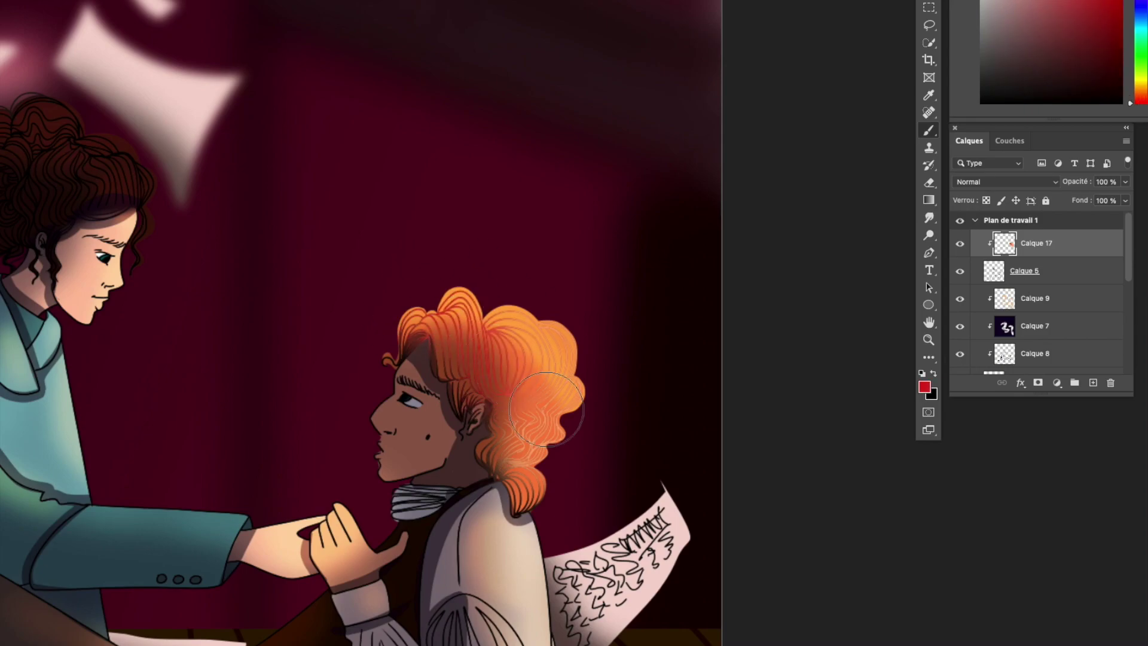
pyautogui.scroll(-3, 546, 409)
# Add a top layer and draw thin pale peach flyaway strands around the man's curls.
pyautogui.click(1093, 383)
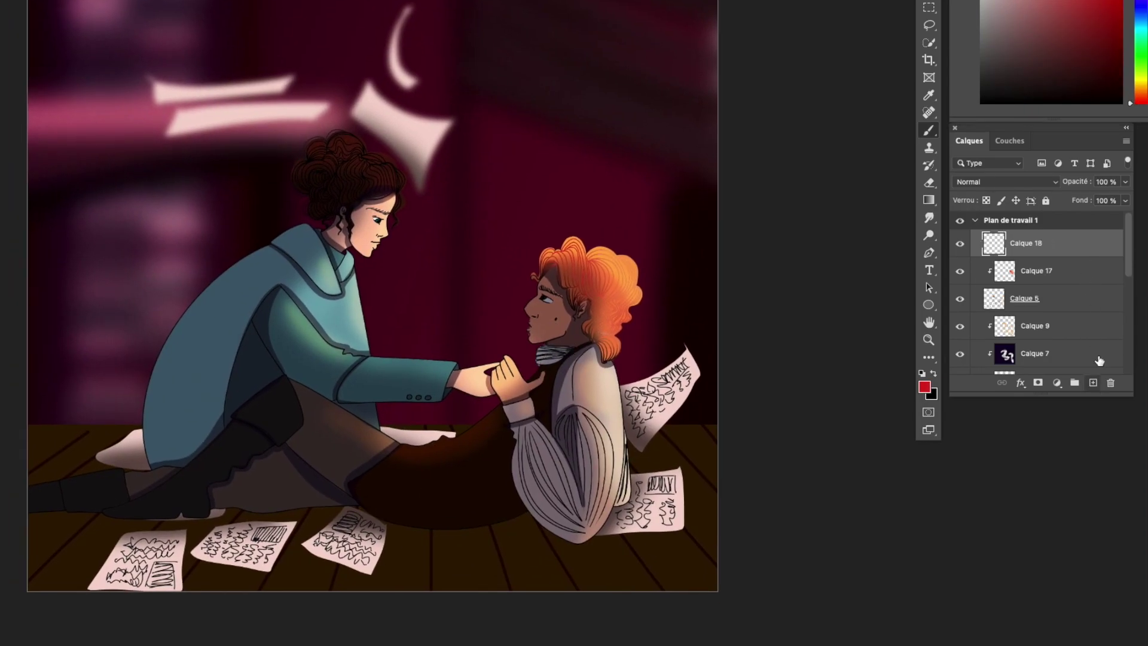
pyautogui.keyDown('alt'); pyautogui.click(505, 374); pyautogui.keyUp('alt')
pyautogui.rightClick(553, 257)
pyautogui.press('Escape')
pyautogui.scroll(1, 608, 331)
pyautogui.scroll(4, 609, 331)
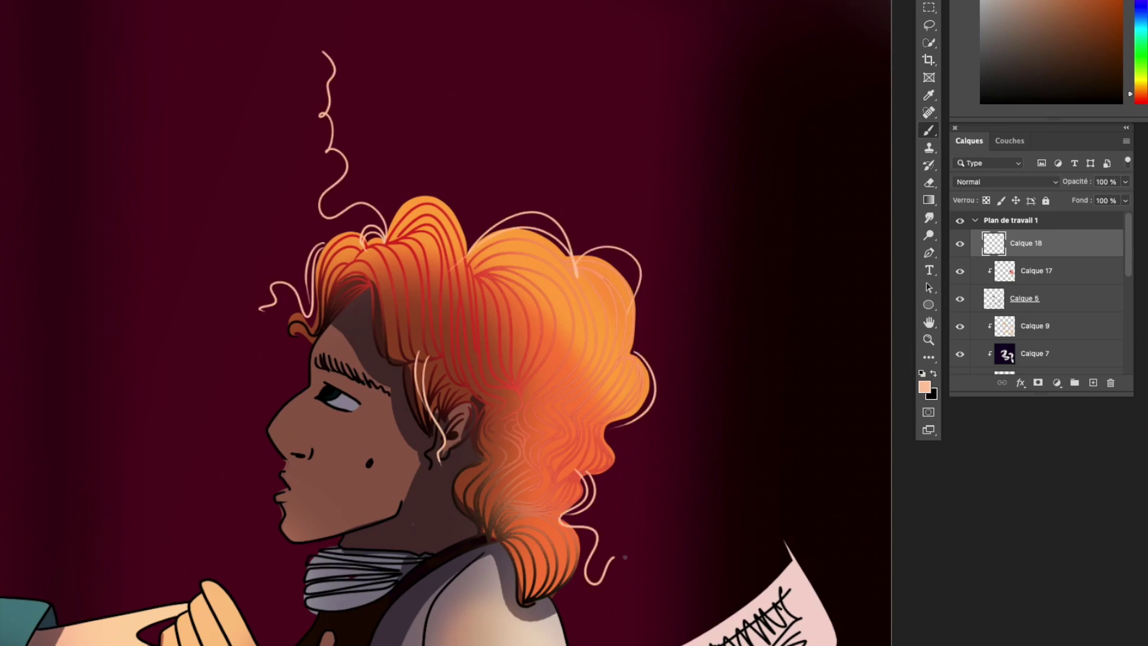
# Draw fine black loose strands and pale peach highlight strands around the woman's bun and forehead curls.
pyautogui.scroll(-4, 615, 550)
pyautogui.scroll(5, 586, 533)
pyautogui.keyDown('alt'); pyautogui.click(568, 299); pyautogui.keyUp('alt')
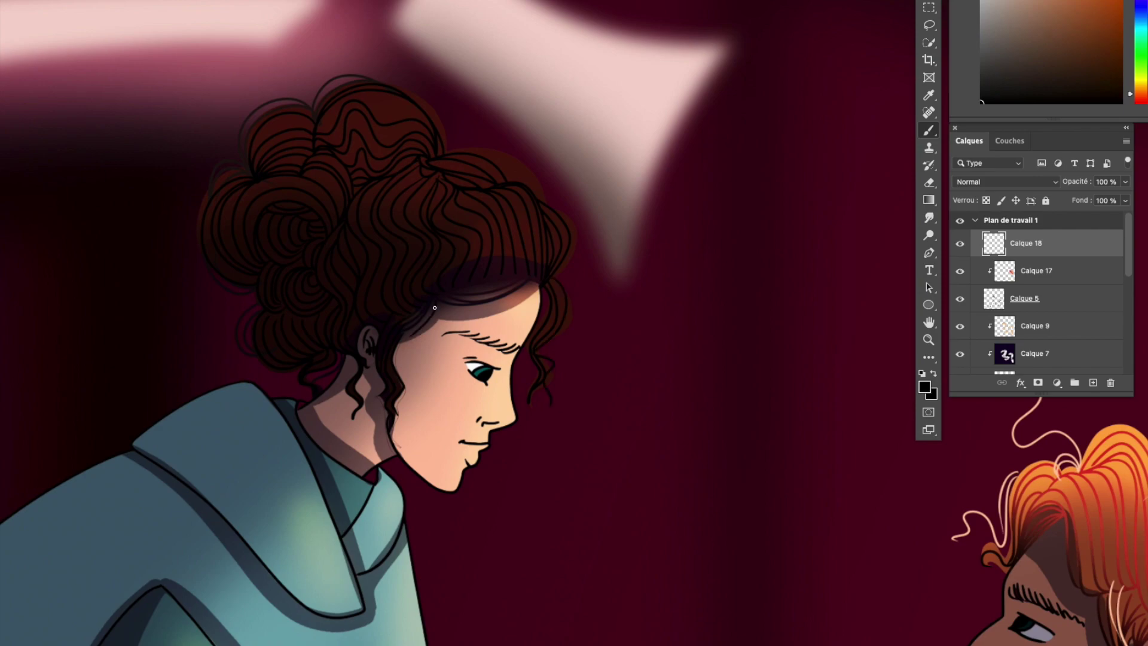
pyautogui.click(1060, 1)
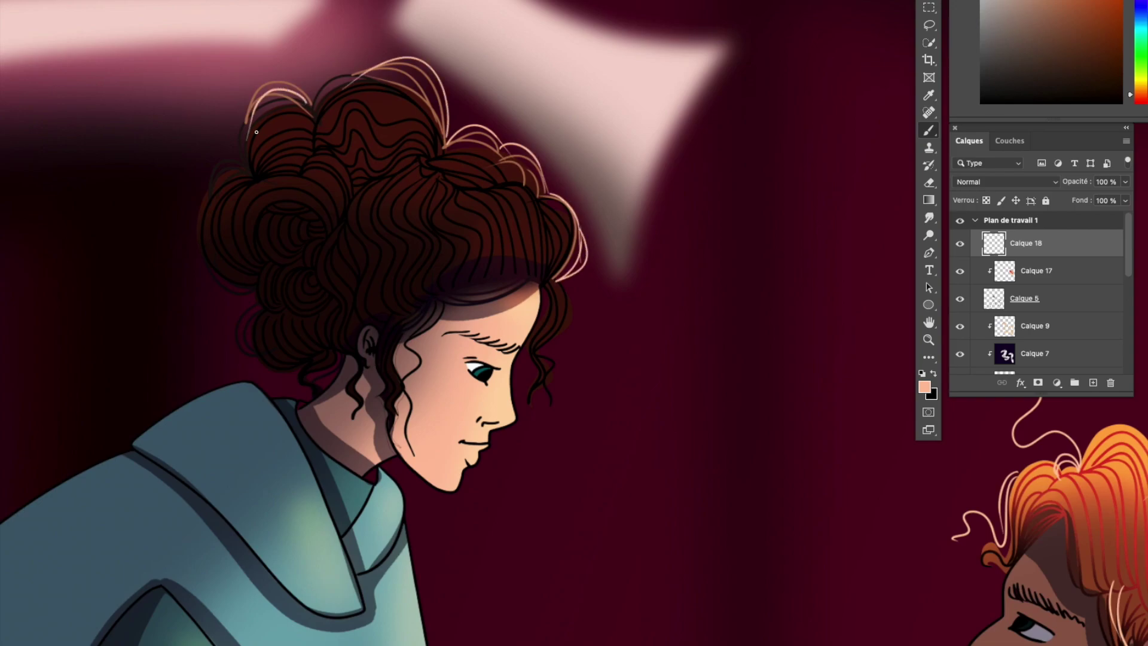
pyautogui.scroll(-5, 576, 285)
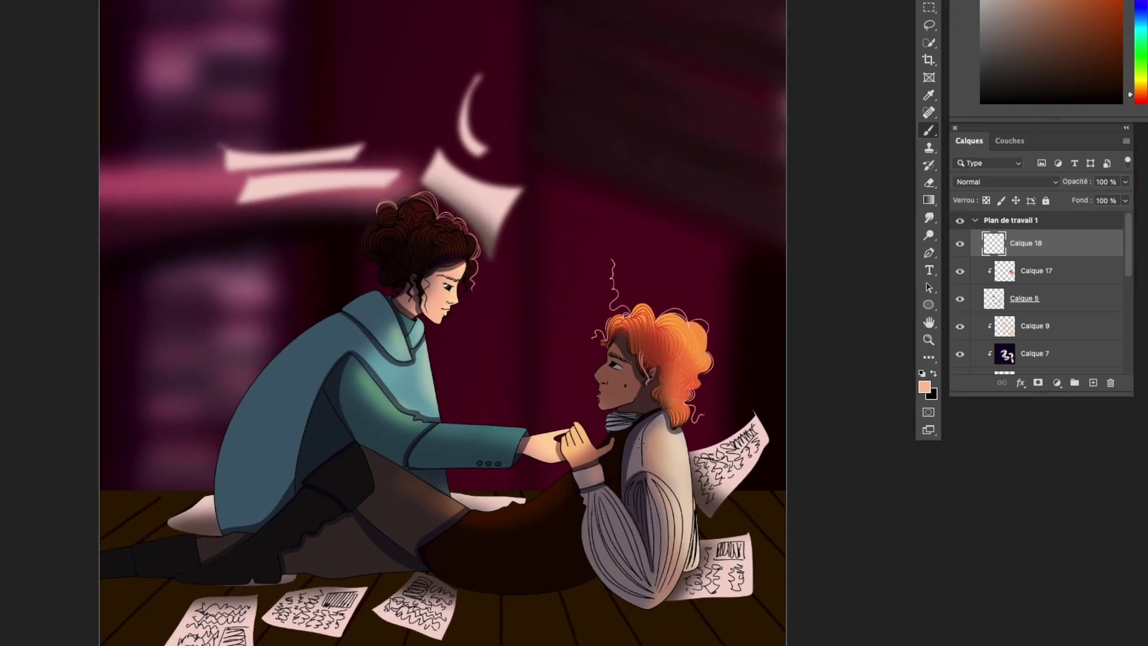
# Add a layer above the wooden floor, paint a broad soft peach light beam diagonally across the background, and change its blend mode.
pyautogui.scroll(1, 412, 323)
pyautogui.scroll(-3, 1120, 322)
pyautogui.rightClick(1064, 305)
pyautogui.click(1106, 548)
pyautogui.click(1093, 382)
pyautogui.scroll(-2, 673, 441)
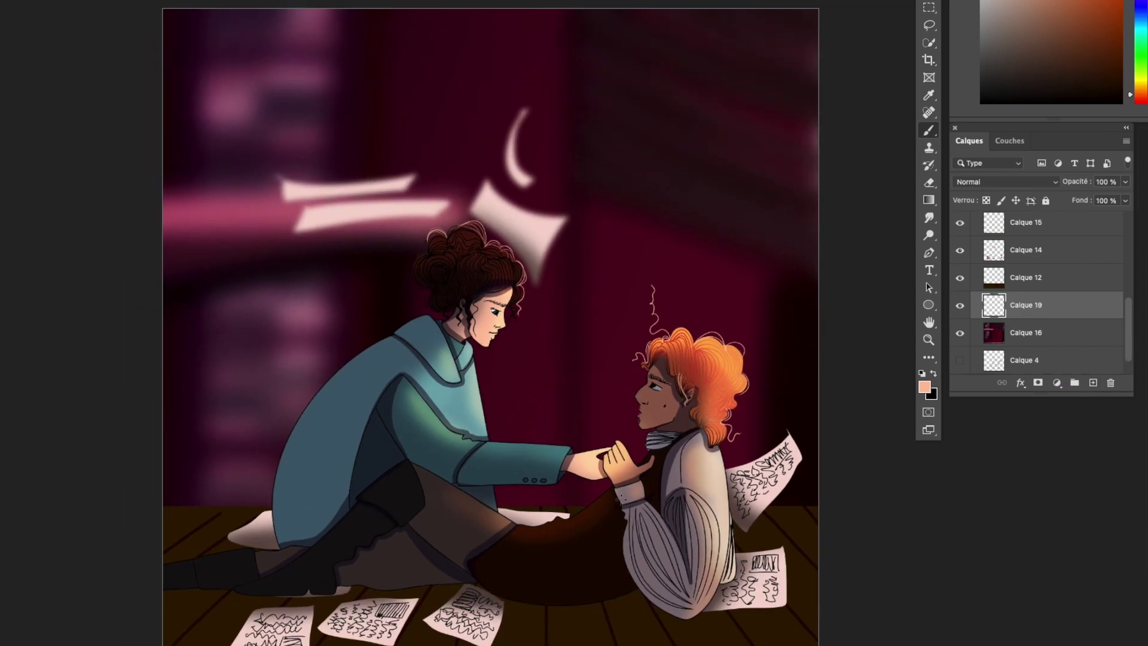
pyautogui.scroll(2, 673, 441)
pyautogui.rightClick(598, 189)
pyautogui.doubleClick(924, 363)
pyautogui.moveTo(735, 161)
pyautogui.mouseDown()
pyautogui.moveTo(628, 205)
pyautogui.moveTo(241, 622)
pyautogui.mouseUp()
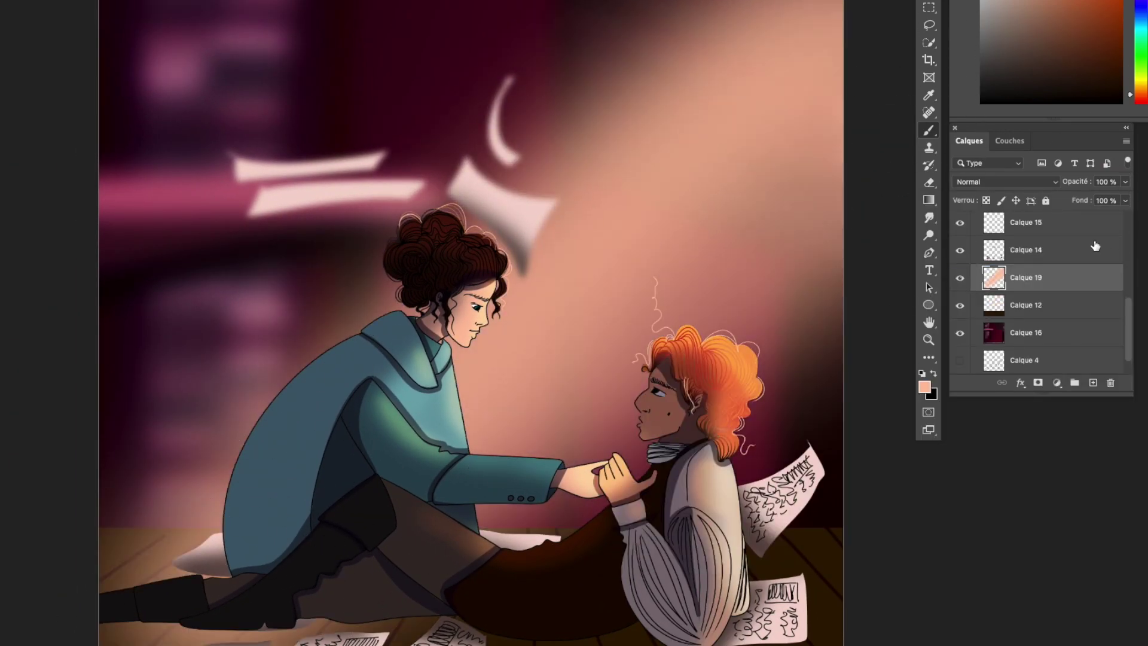
pyautogui.click(1004, 182)
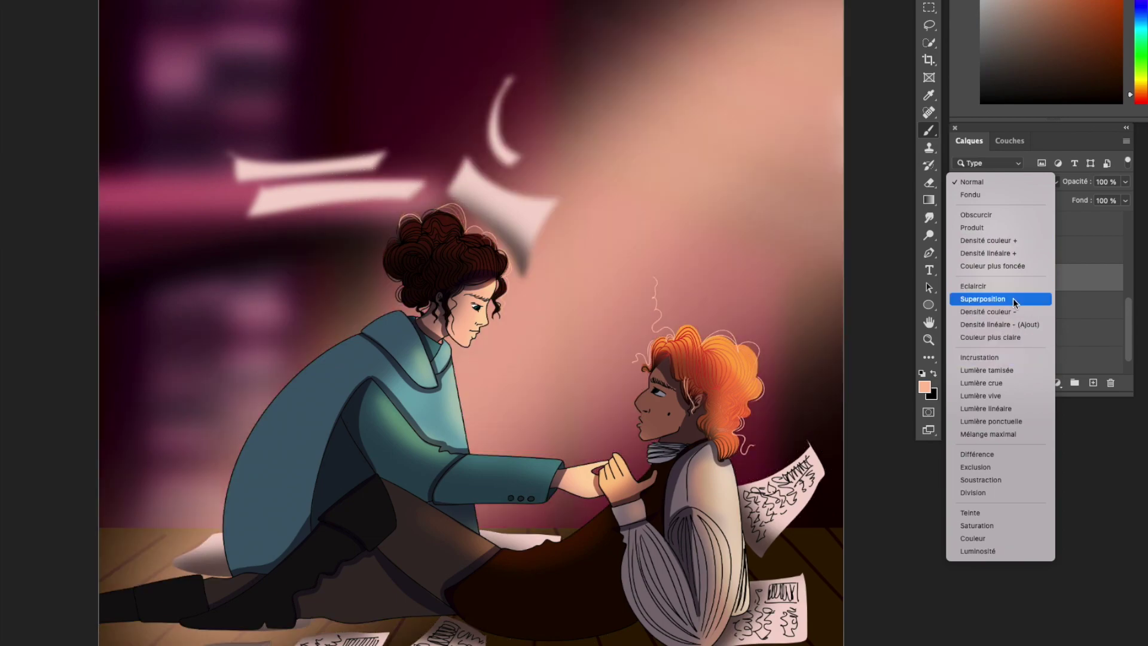
pyautogui.press('Escape')
# Add a layer above the light beam and scatter pale peach round dots across the background.
pyautogui.rightClick(595, 252)
pyautogui.click(571, 225)
pyautogui.rightClick(619, 203)
pyautogui.click(606, 234)
pyautogui.click(569, 228)
pyautogui.click(591, 206)
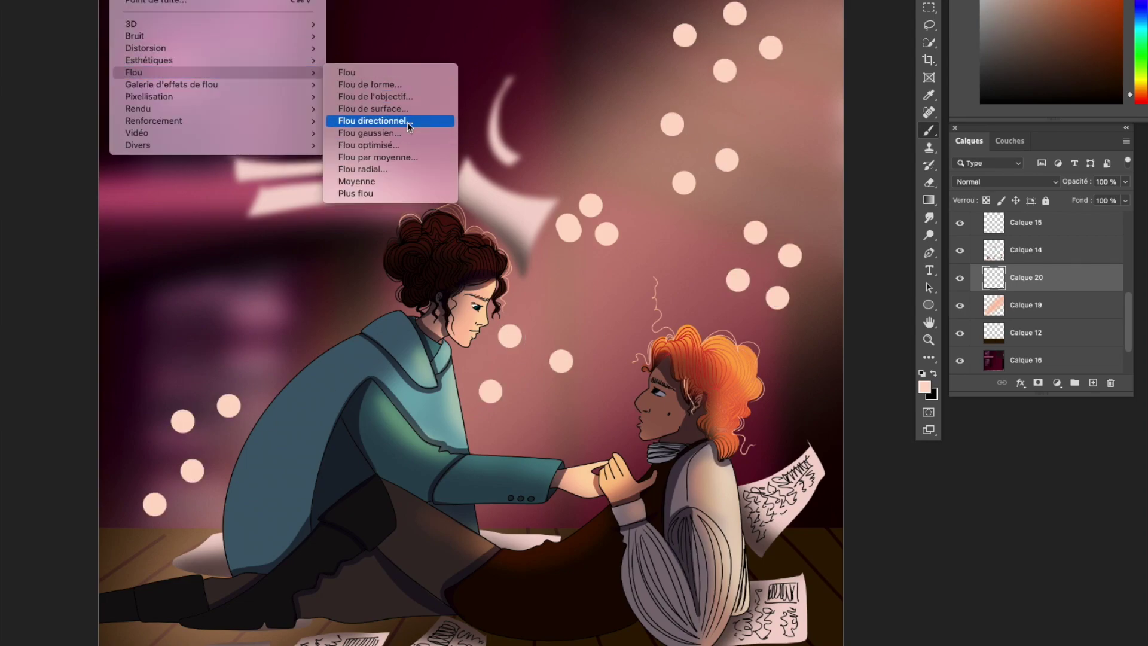
# Stretch the peach dots into vertical streaks with Motion Blur and set their layer to Overlay (Incrustation).
pyautogui.click(382, 118)
pyautogui.moveTo(957, 371); pyautogui.dragTo(973, 371)
pyautogui.press('Return')
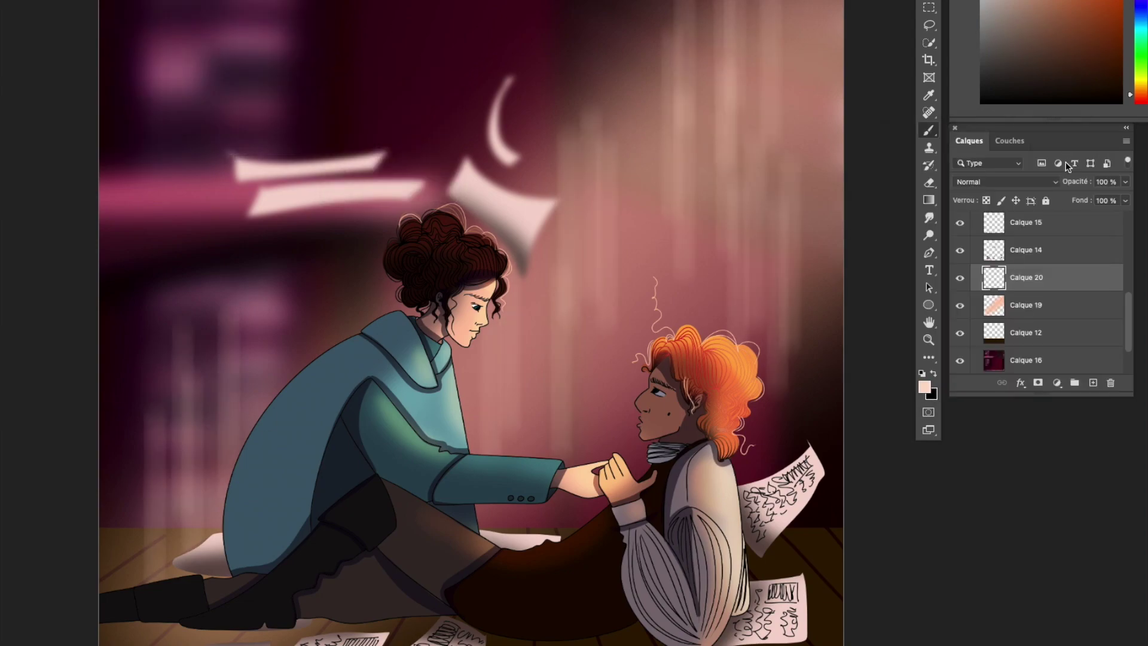
pyautogui.click(1004, 181)
pyautogui.click(986, 356)
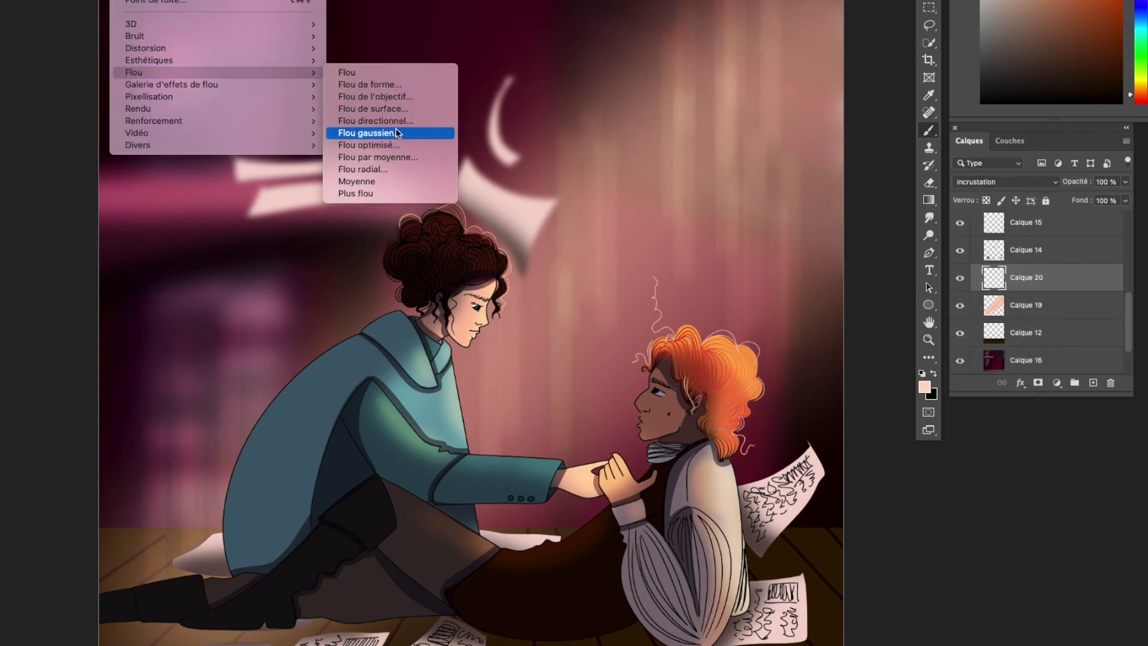
# Soften the vertical light streaks with Gaussian Blur.
pyautogui.click(383, 132)
pyautogui.moveTo(1054, 445); pyautogui.dragTo(1062, 443)
pyautogui.press('Return')
pyautogui.rightClick(1083, 288)
pyautogui.press('Escape')
pyautogui.click(1005, 181)
pyautogui.click(1090, 362)
# Add a layer above the streaks and scatter pale peach dots in two brush sizes over the lit background.
pyautogui.click(1093, 382)
pyautogui.rightClick(558, 287)
pyautogui.click(601, 305)
pyautogui.click(568, 318)
pyautogui.click(590, 351)
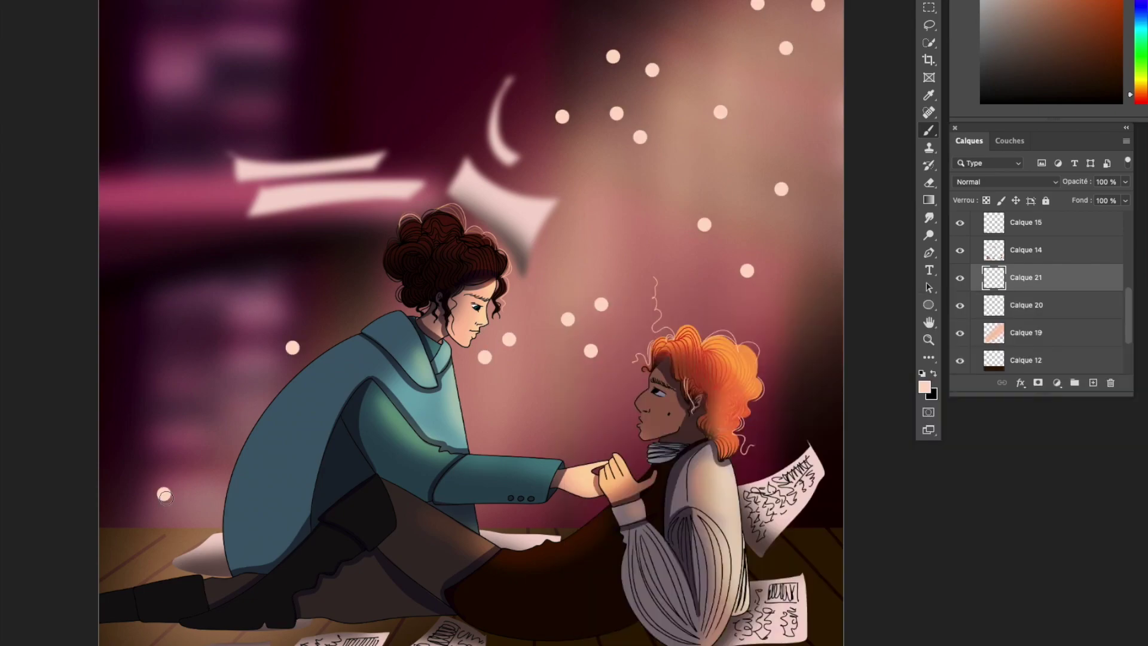
pyautogui.press('[')
pyautogui.click(733, 203)
pyautogui.click(725, 165)
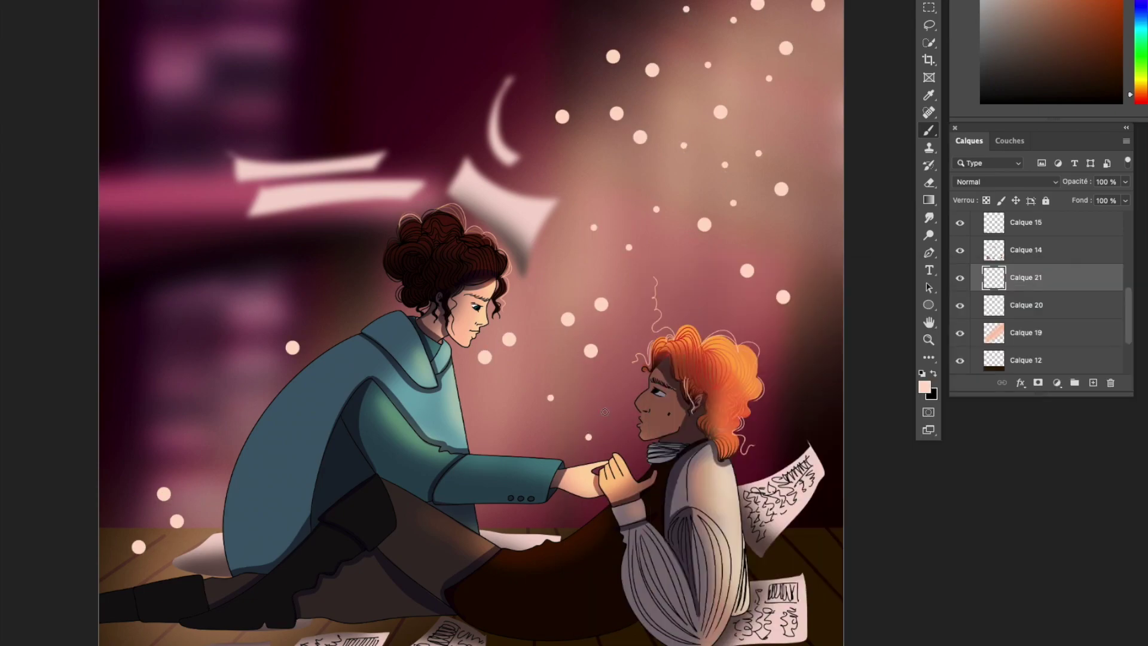
# Set the new dots layer to Overlay (Incrustation) and apply a Gaussian Blur with an 85.4-pixel radius.
pyautogui.click(1005, 181)
pyautogui.press('Escape')
pyautogui.hotkey('ctrl', 'o')
pyautogui.press('Escape')
pyautogui.click(429, 82)
pyautogui.moveTo(1017, 450); pyautogui.dragTo(1041, 449)
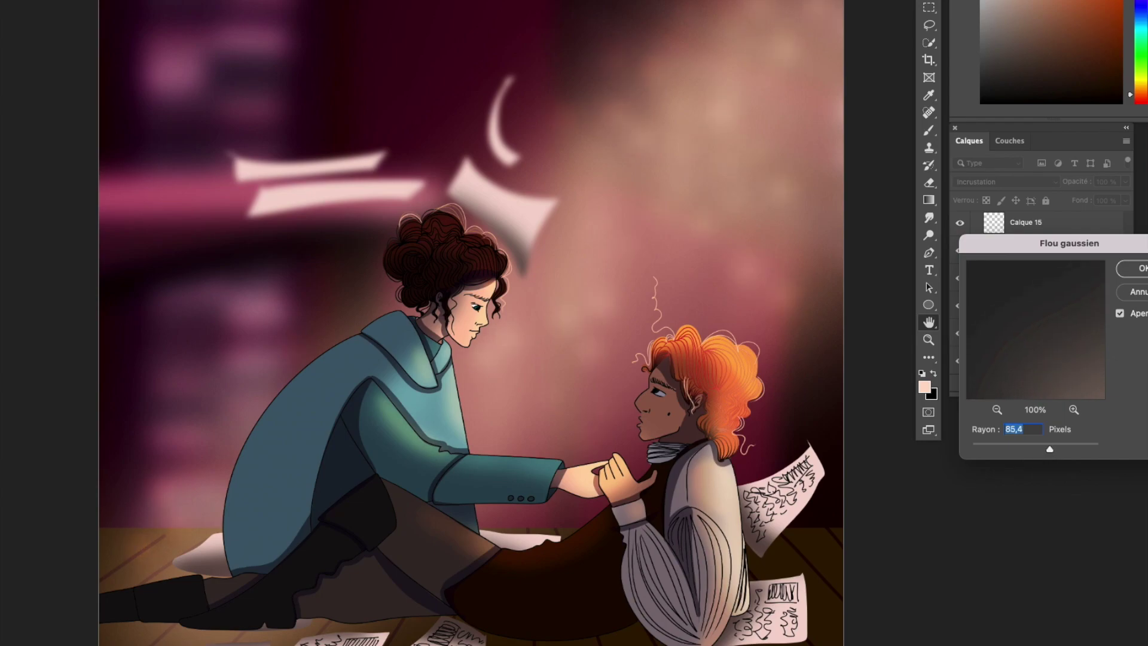
pyautogui.click(1142, 269)
# Add a top layer, paint white teardrops below both figures' eyes, and set the layer to Overlay (Incrustation).
pyautogui.scroll(2, 1130, 288)
pyautogui.click(1093, 383)
pyautogui.press('d')
pyautogui.press('x')
pyautogui.scroll(5, 538, 299)
pyautogui.rightClick(451, 235)
pyautogui.press('Escape')
pyautogui.scroll(3, 531, 173)
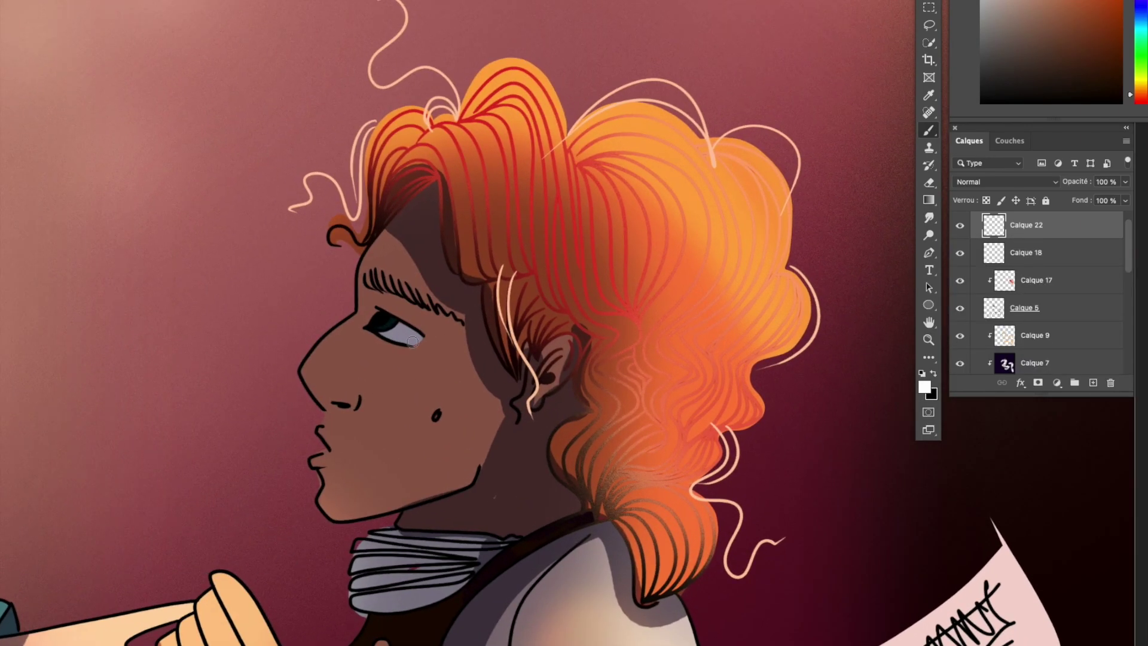
pyautogui.scroll(-2, 395, 418)
pyautogui.click(1004, 182)
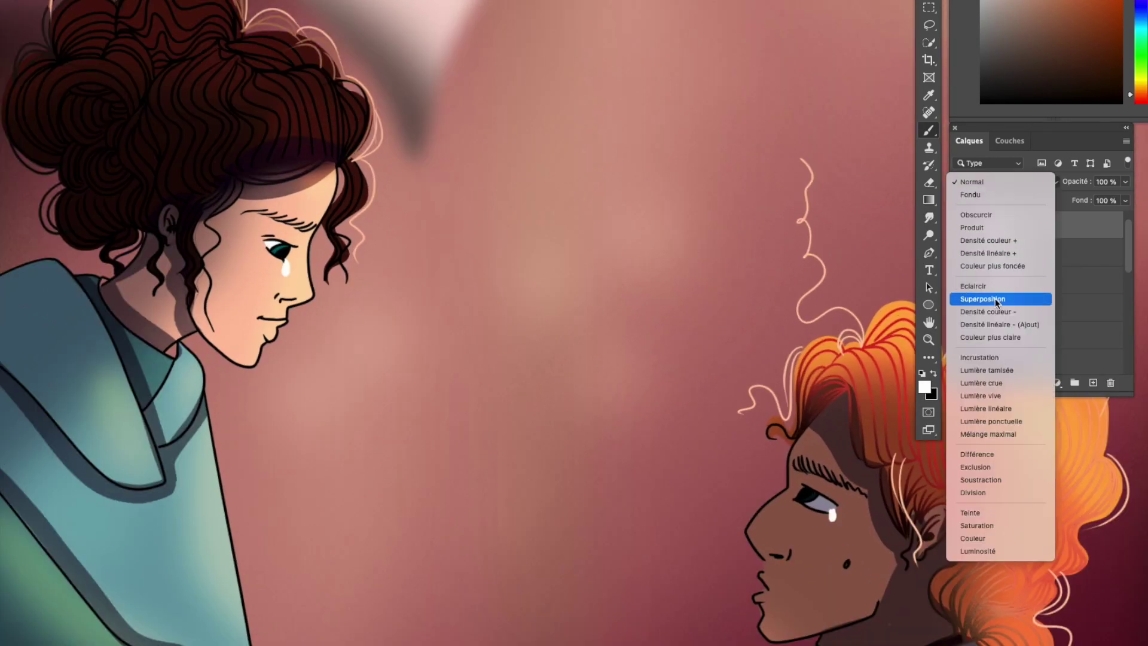
pyautogui.click(1004, 356)
pyautogui.scroll(-5, 455, 323)
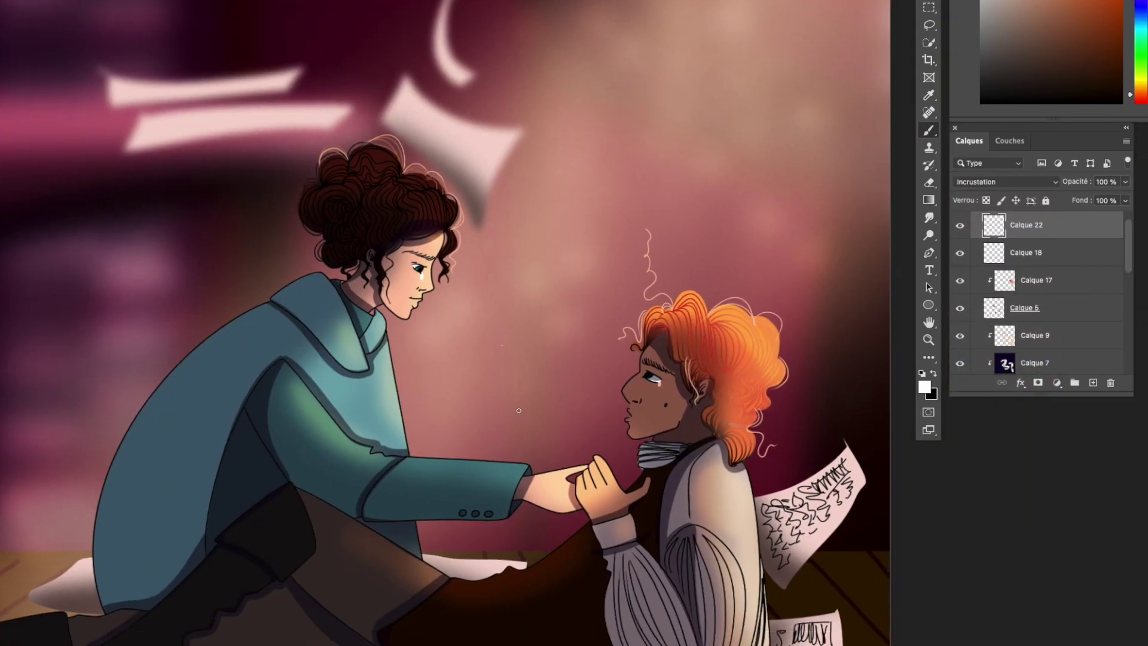
# Select the layer clipped to the line art and recolour the light-facing lines of the woman's coat with pale mint green.
pyautogui.hotkey('alt', '[')
pyautogui.hotkey('alt', '[')
pyautogui.click(420, 323)
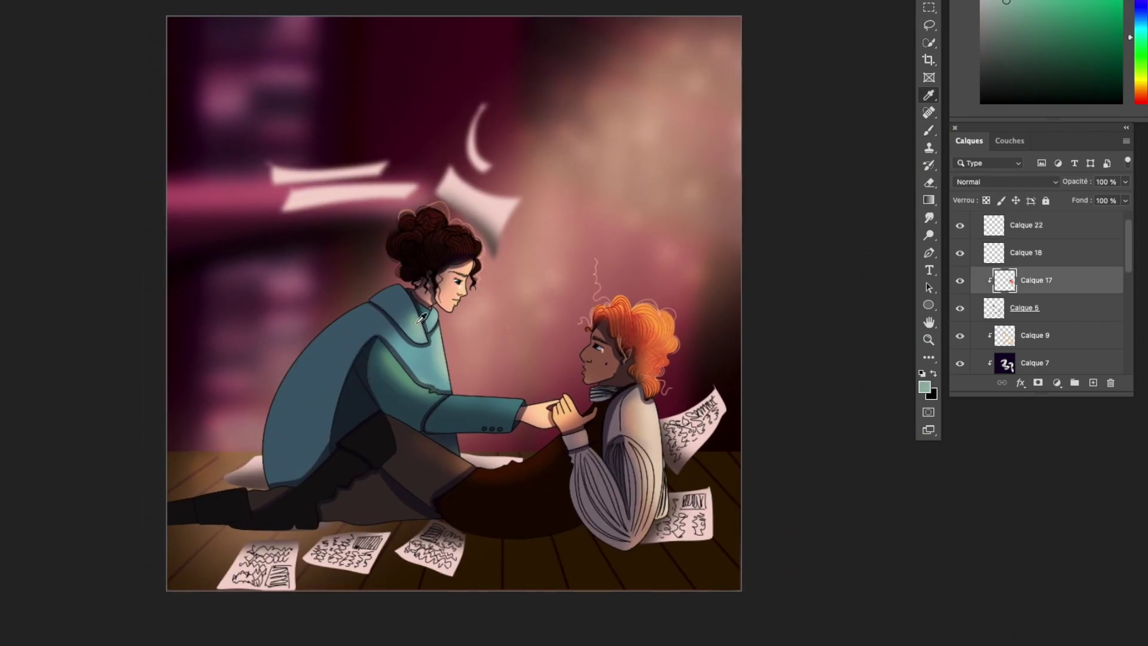
pyautogui.press('b')
pyautogui.rightClick(423, 321)
pyautogui.press('Escape')
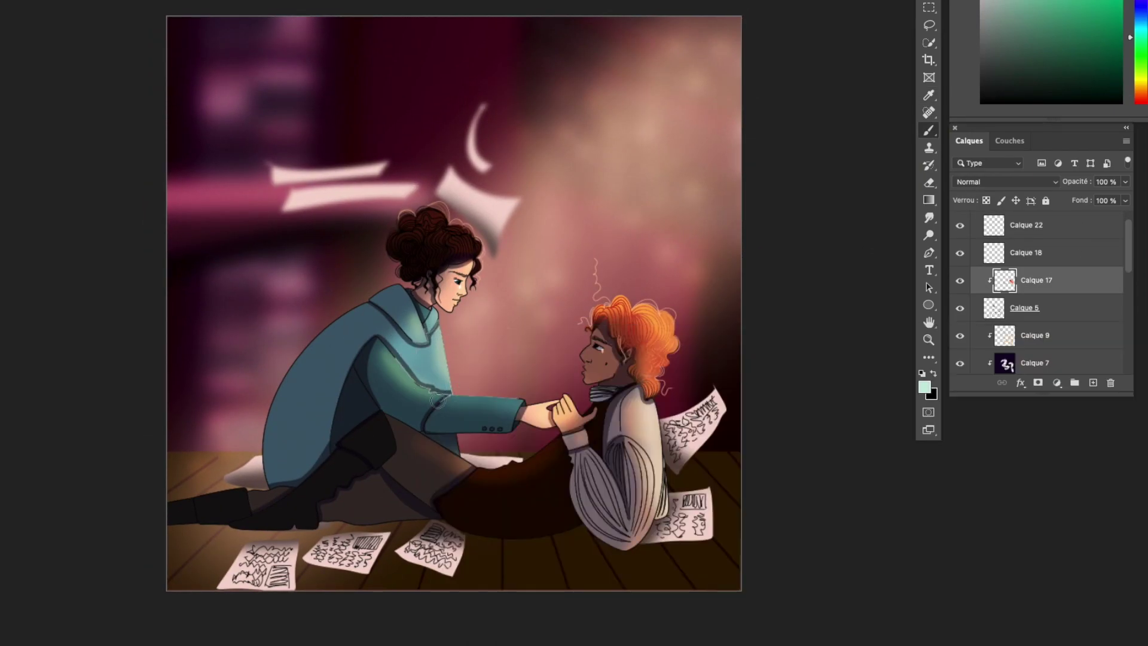
pyautogui.scroll(3, 462, 353)
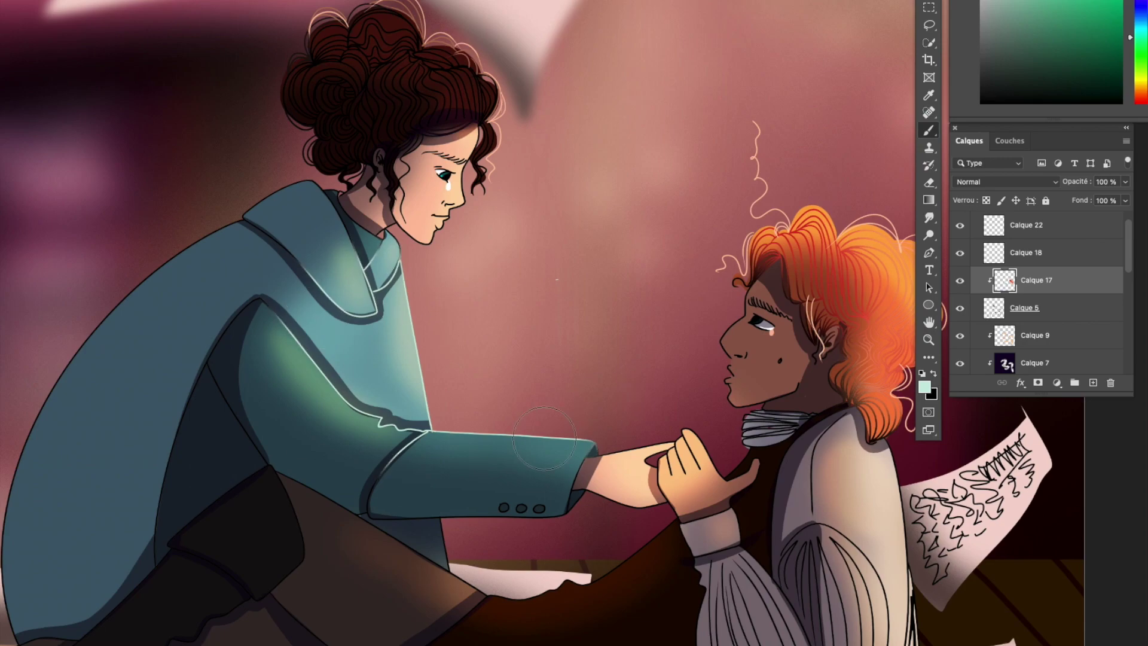
pyautogui.scroll(-2, 544, 437)
pyautogui.moveTo(426, 300)
pyautogui.mouseDown()
pyautogui.moveTo(285, 293)
pyautogui.moveTo(218, 273)
pyautogui.mouseUp()
# Recolour the lines of the man's collar, shirt and puffed sleeve with near-white.
pyautogui.keyDown('alt'); pyautogui.click(546, 467); pyautogui.keyUp('alt')
pyautogui.moveTo(574, 442); pyautogui.dragTo(616, 592)
pyautogui.moveTo(526, 466); pyautogui.dragTo(526, 550)
pyautogui.moveTo(505, 436); pyautogui.dragTo(526, 514)
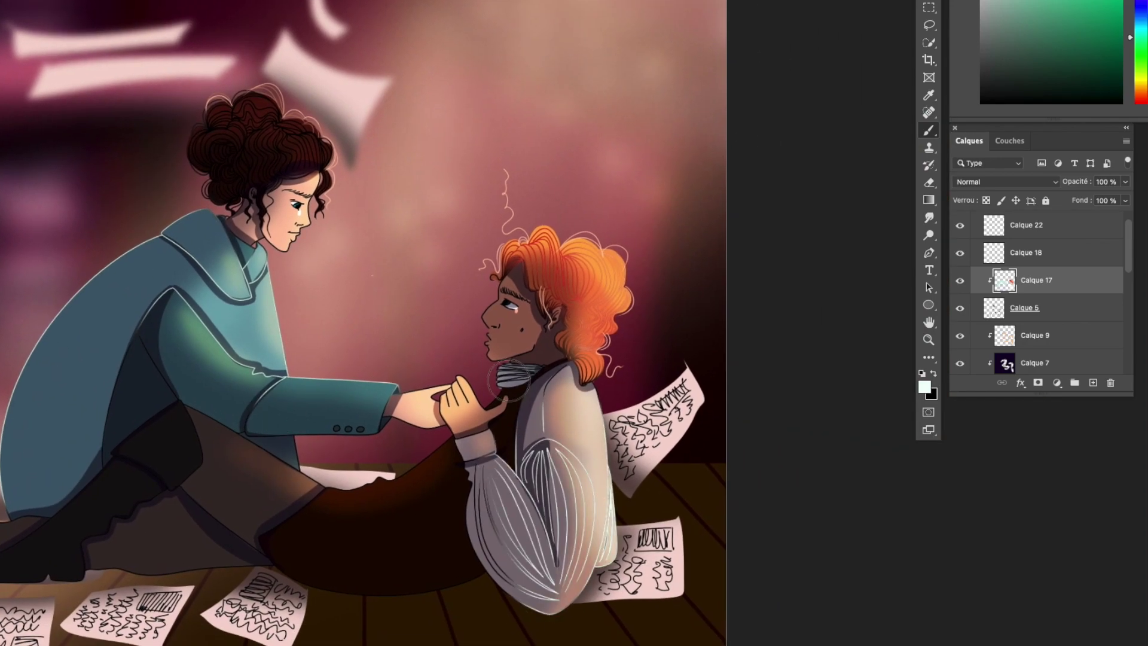
pyautogui.scroll(-2, 618, 363)
pyautogui.scroll(1, 561, 510)
# Add a top layer, fill a thin white border around the canvas edges, and set it to Overlay (Incrustation).
pyautogui.hotkey('ctrl', 'shift', 'alt', 'n')
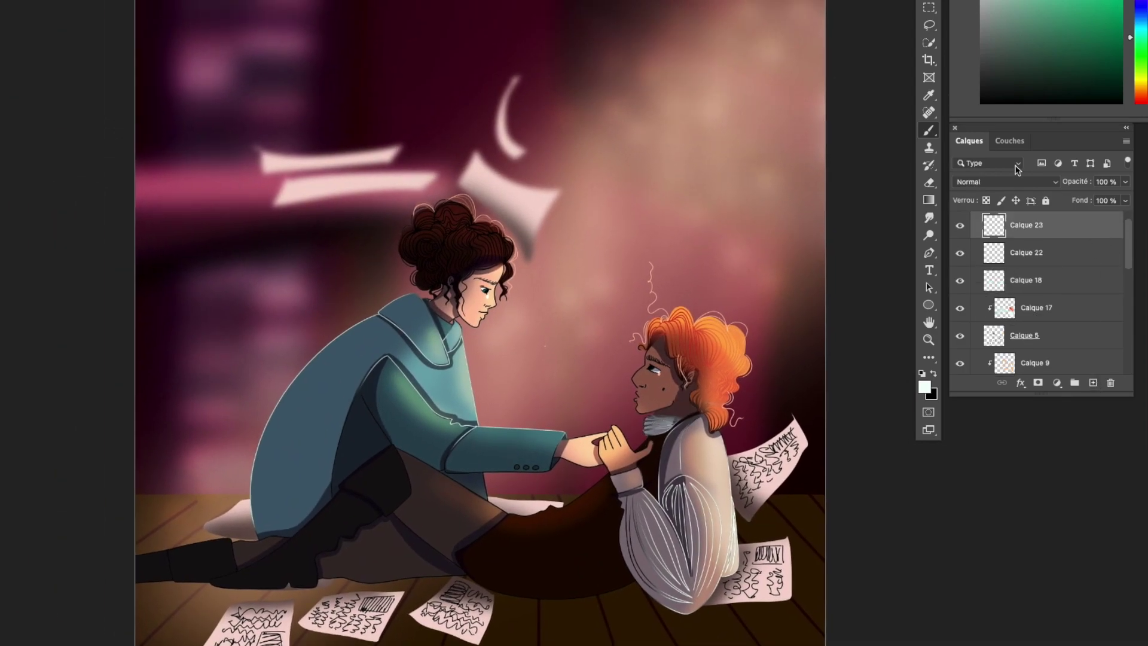
pyautogui.moveTo(142, 3); pyautogui.dragTo(817, 621)
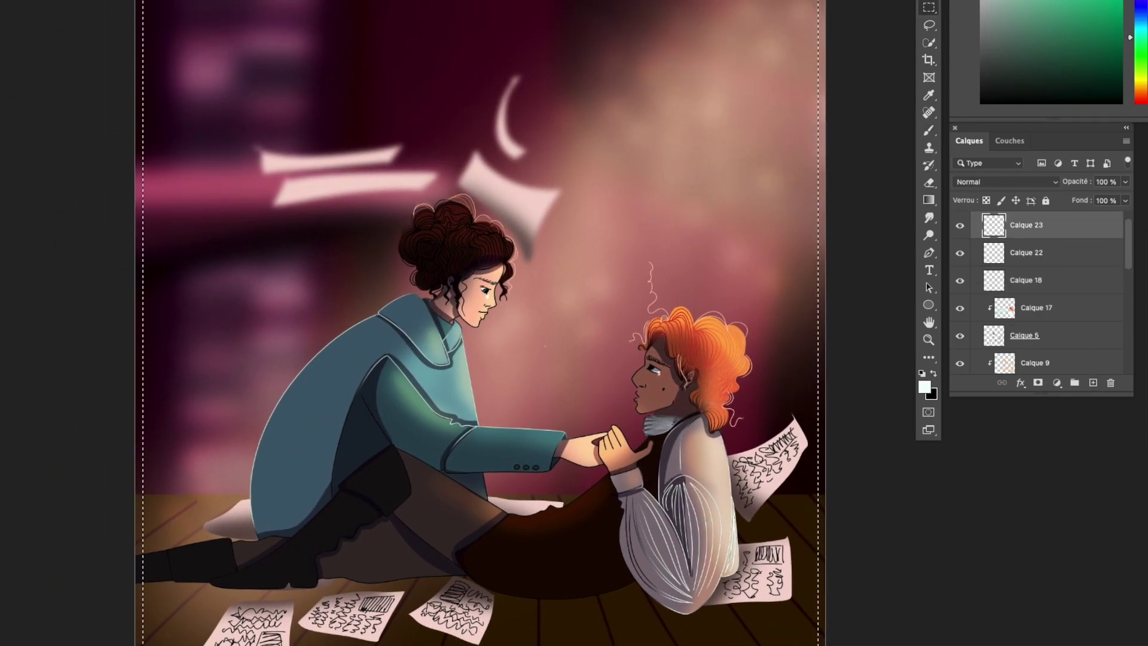
pyautogui.click(89, 71)
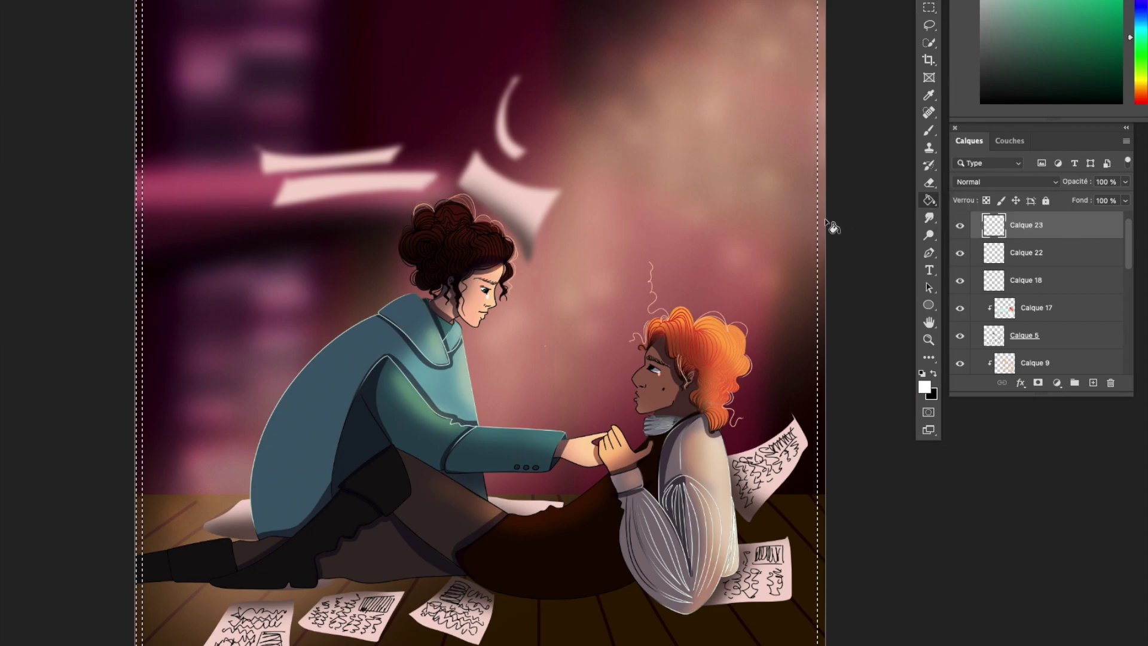
pyautogui.press('l')
pyautogui.click(1023, 182)
pyautogui.click(999, 353)
# Add a new top layer and draw a white flower with a red heart and a white signature in the artwork's lower-right corner.
pyautogui.click(1093, 382)
pyautogui.press('b')
pyautogui.rightClick(541, 353)
pyautogui.press('Escape')
pyautogui.hotkey('ctrl', '0')
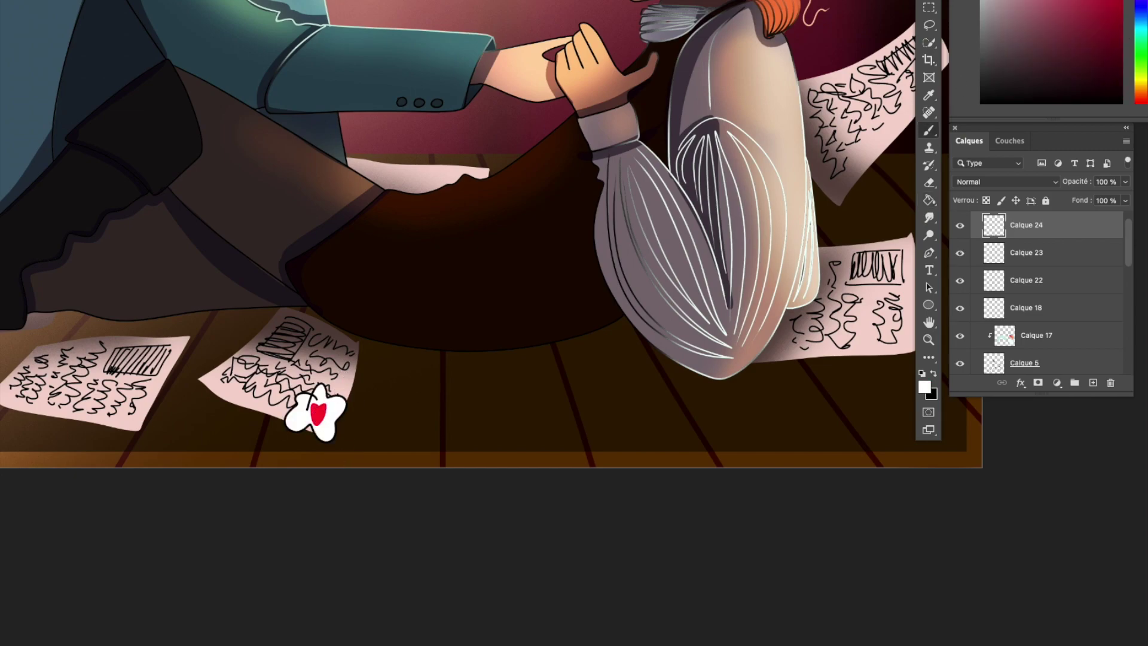
pyautogui.scroll(-5, 423, 421)
pyautogui.scroll(1, 541, 392)
pyautogui.moveTo(455, 484); pyautogui.dragTo(695, 490)
pyautogui.press('b')
pyautogui.scroll(-2, 546, 482)
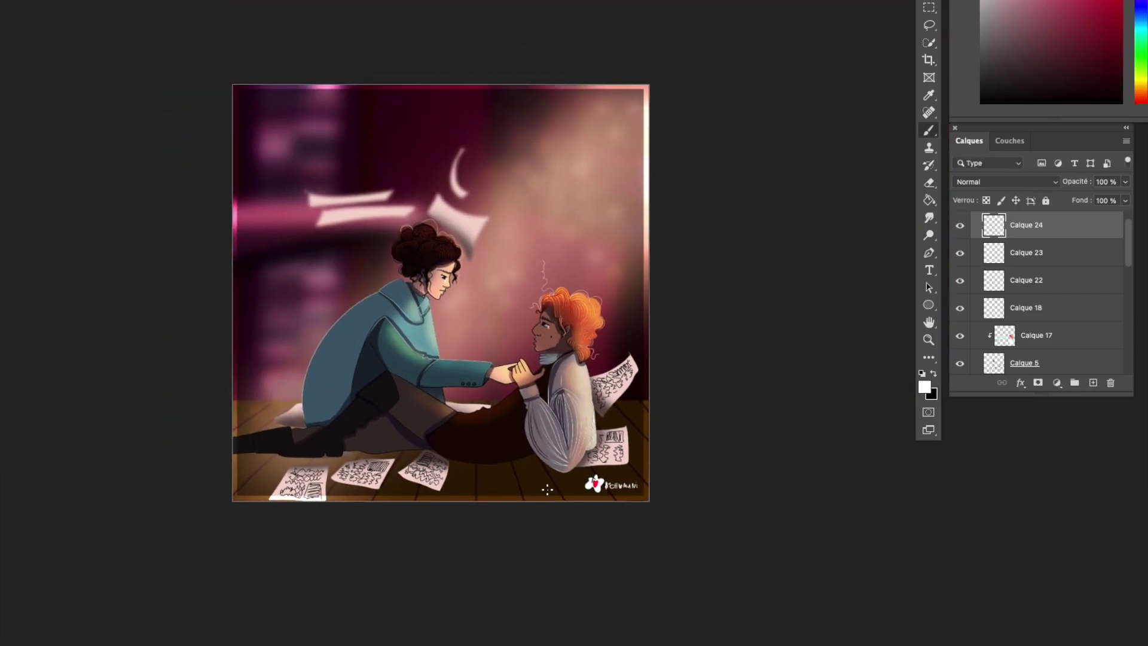
pyautogui.scroll(4, 546, 482)
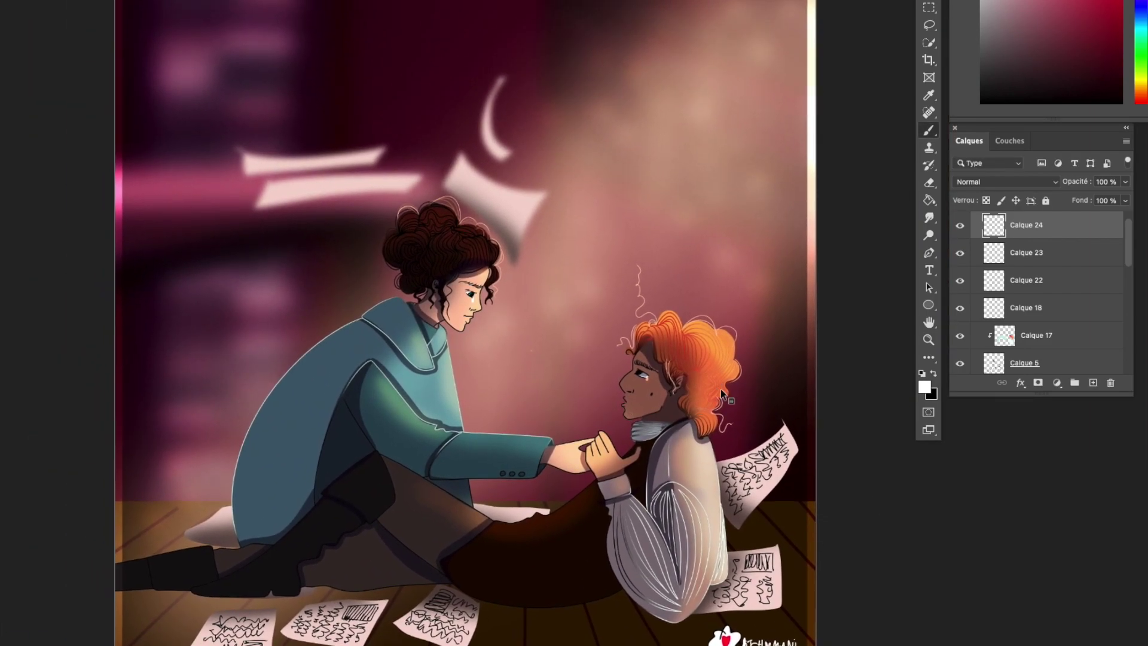